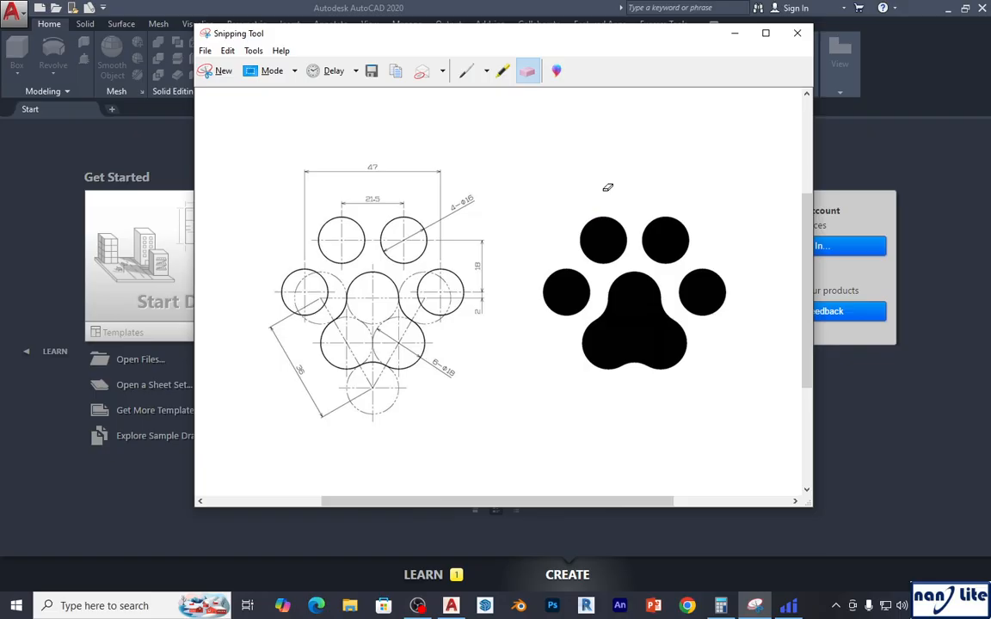
# Step: Mark up the paw reference in Snipping Tool with the pen: toe circles, main pad, 36 dimension and the inverted triangle
pyautogui.click(467, 71)
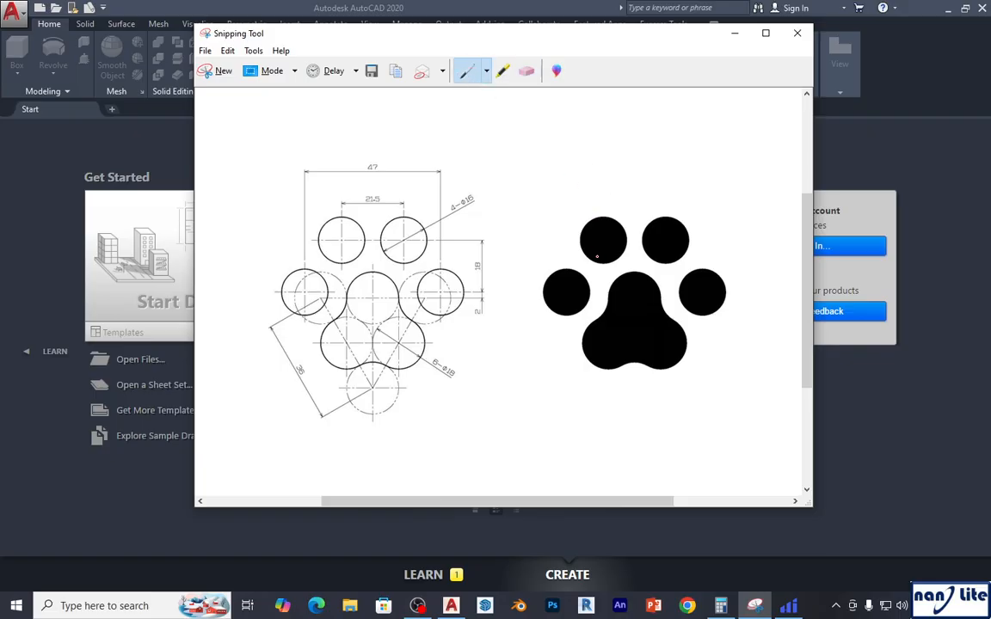
pyautogui.moveTo(615, 42); pyautogui.dragTo(624, 42)
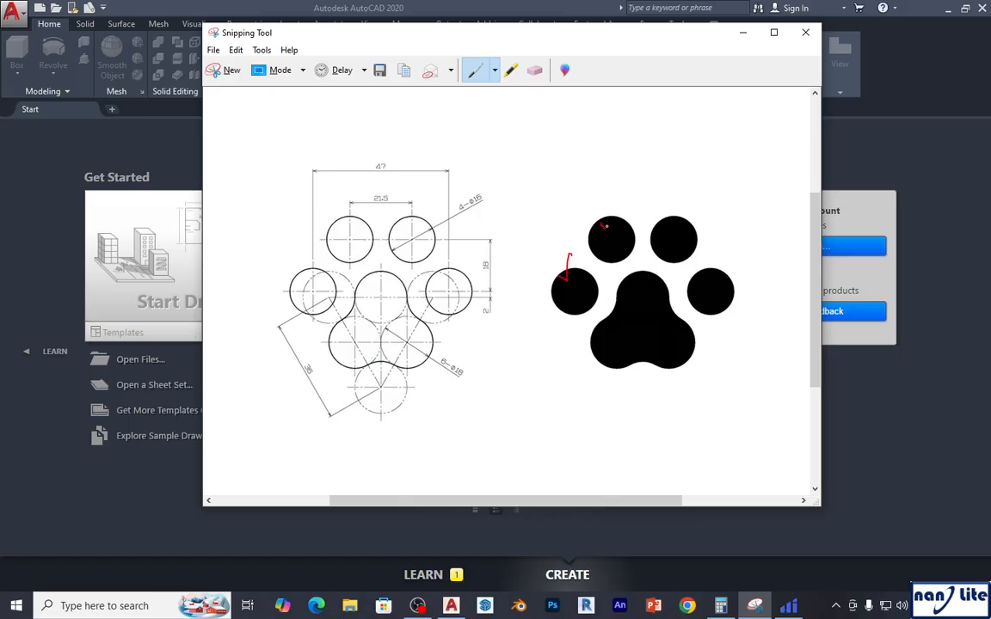
pyautogui.moveTo(703, 282); pyautogui.dragTo(737, 265)
pyautogui.moveTo(656, 352)
pyautogui.mouseDown()
pyautogui.moveTo(634, 314)
pyautogui.moveTo(650, 352)
pyautogui.mouseUp()
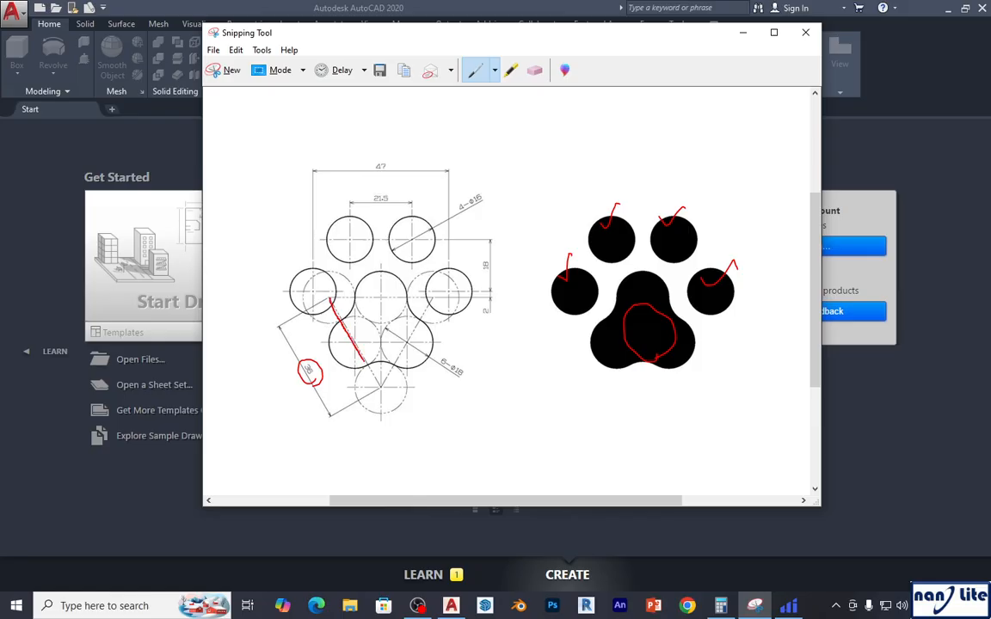
pyautogui.moveTo(381, 387)
pyautogui.mouseDown()
pyautogui.moveTo(419, 331)
pyautogui.moveTo(389, 299)
pyautogui.mouseUp()
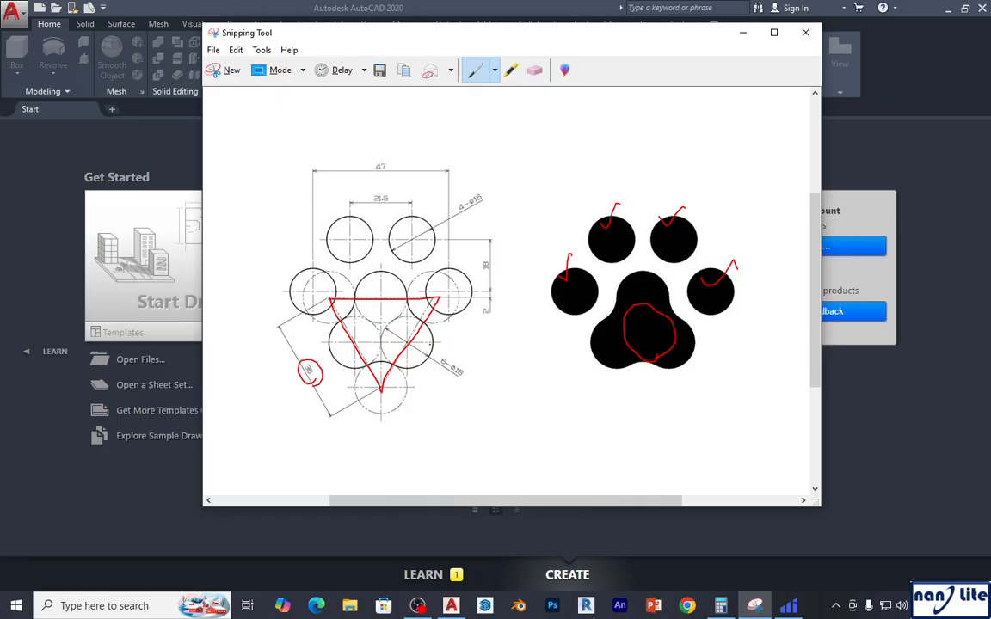
# Step: Switch to AutoCAD and create a new drawing from the acadiso template
pyautogui.click(55, 221)
pyautogui.hotkey('ctrl', 'n')
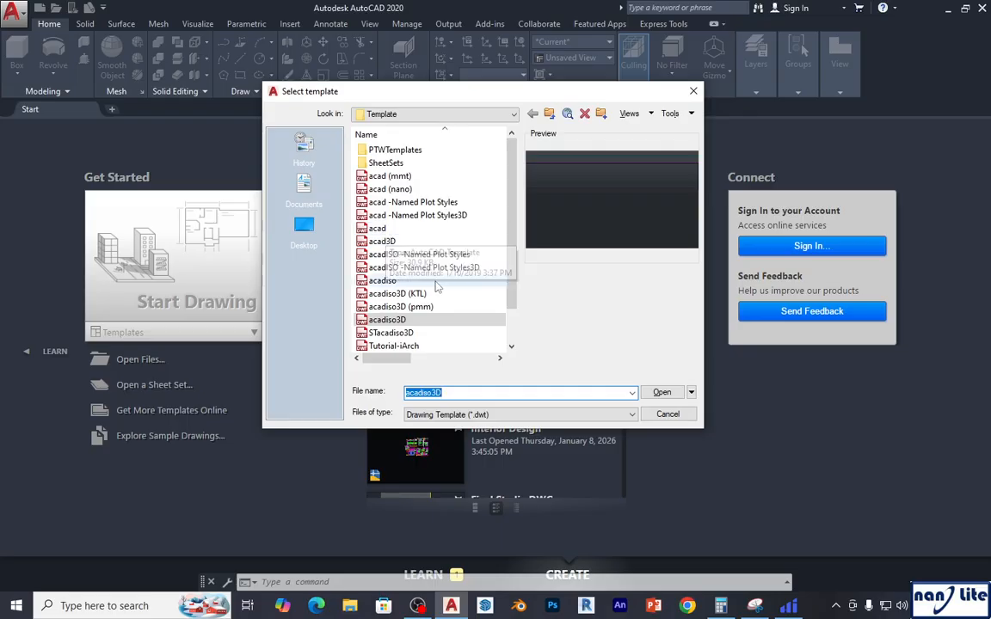
pyautogui.doubleClick(380, 282)
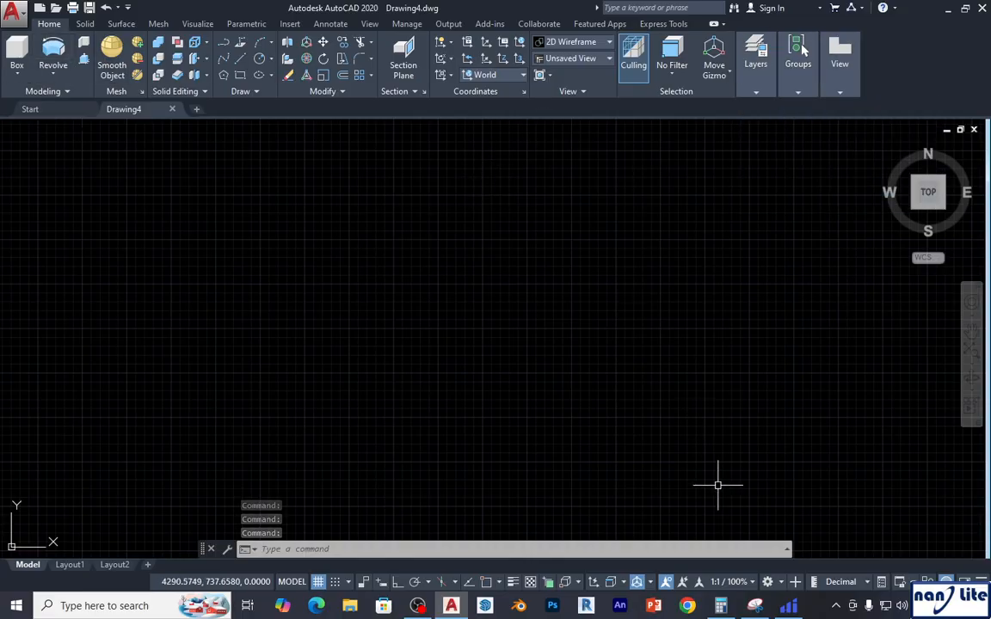
# Step: Change the workspace to Drafting & Annotation
pyautogui.click(768, 581)
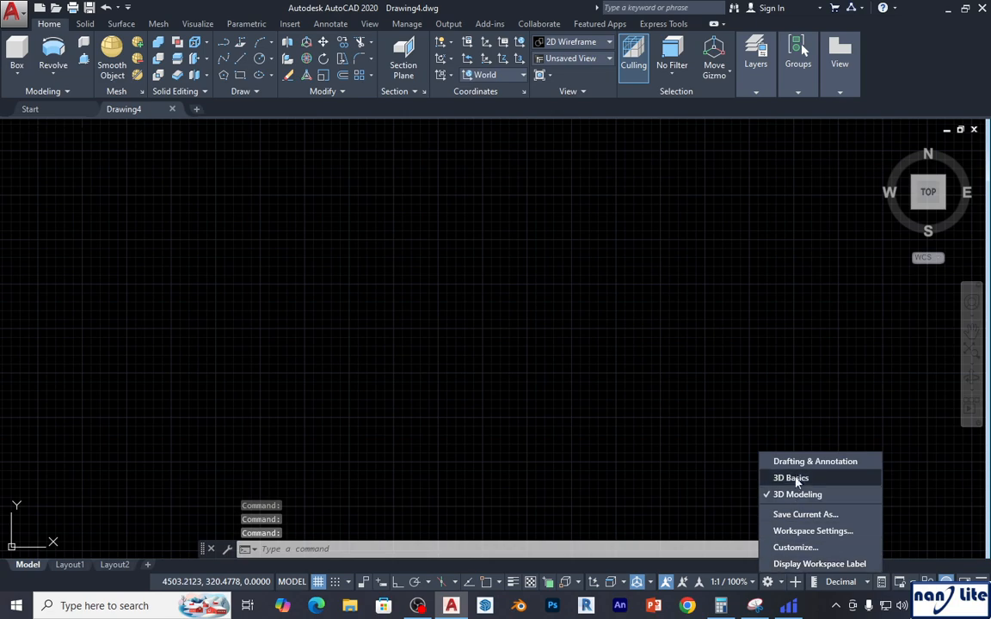
pyautogui.click(682, 492)
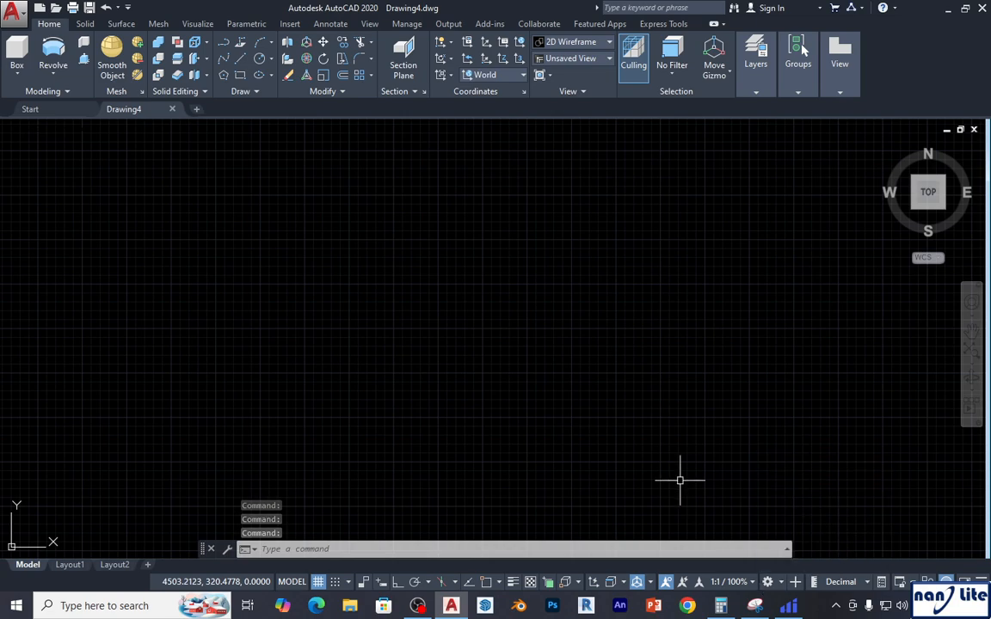
pyautogui.click(768, 582)
pyautogui.click(813, 460)
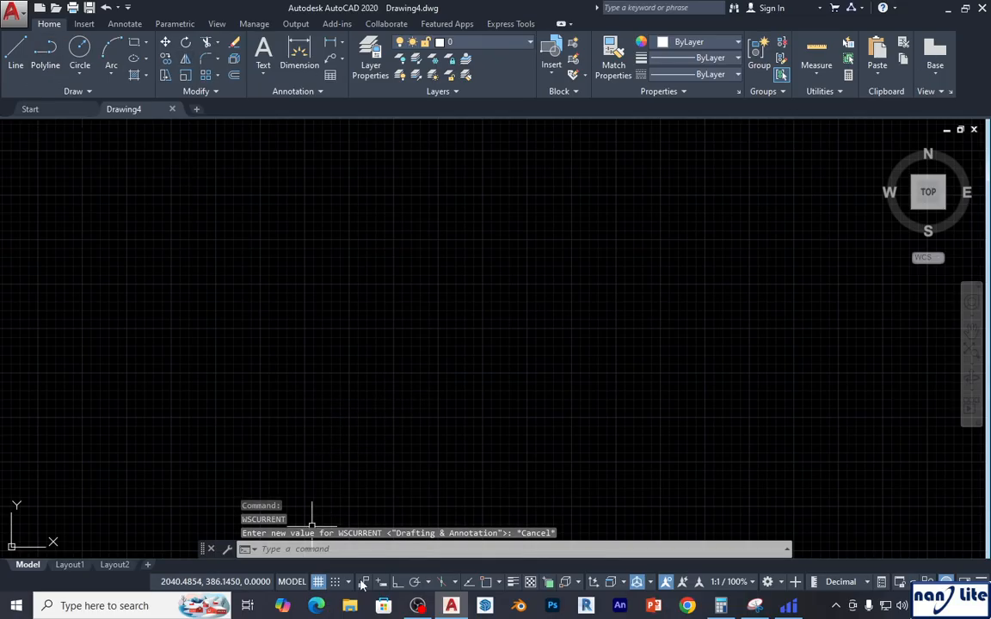
# Step: Turn off the grid, keep snap mode off, and enable ortho mode and object snap
pyautogui.click(328, 582)
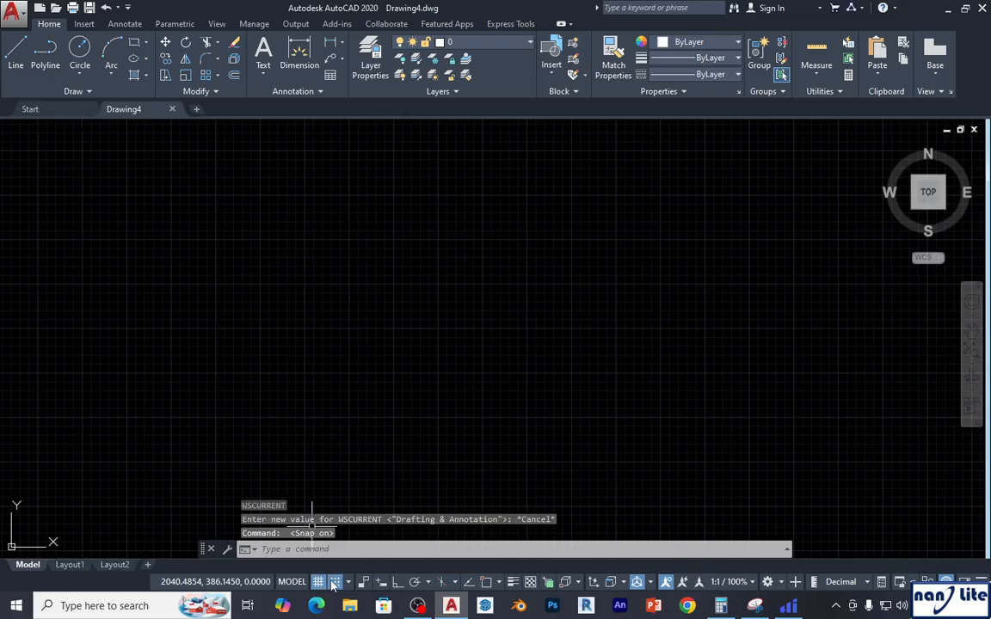
pyautogui.click(333, 583)
pyautogui.click(318, 583)
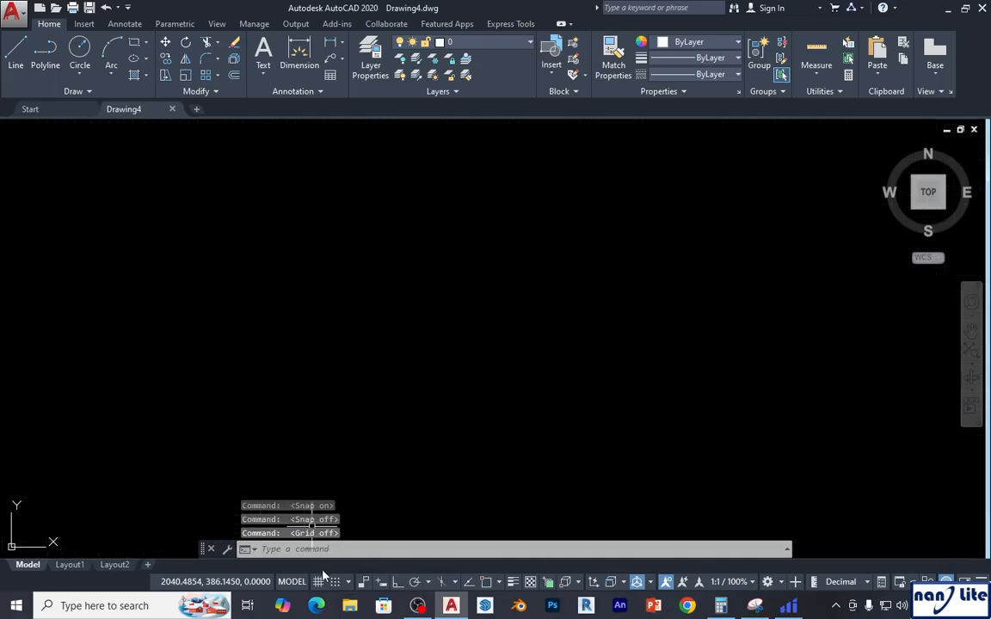
pyautogui.click(397, 582)
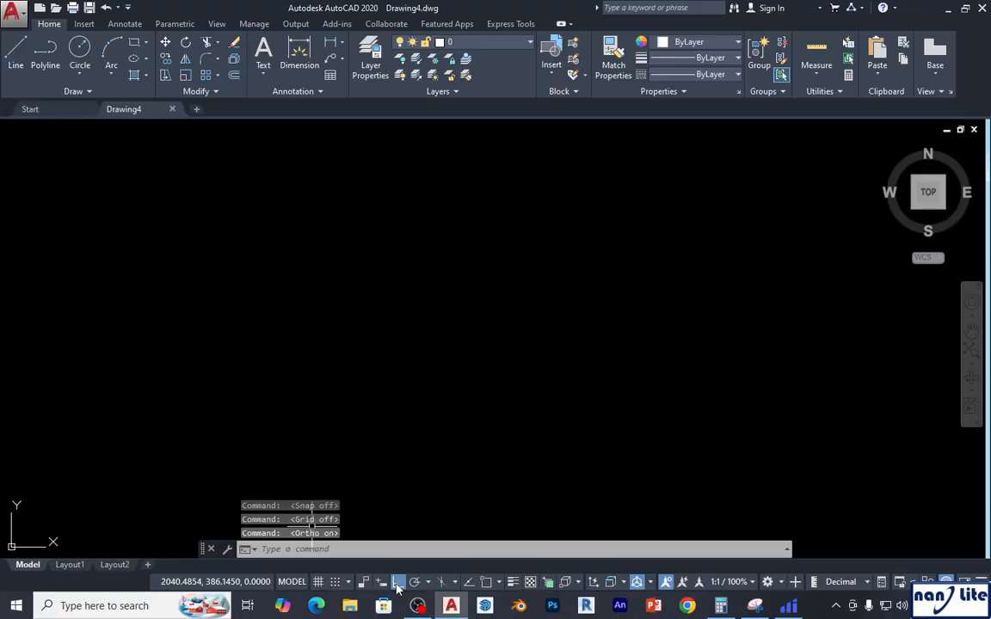
pyautogui.click(486, 583)
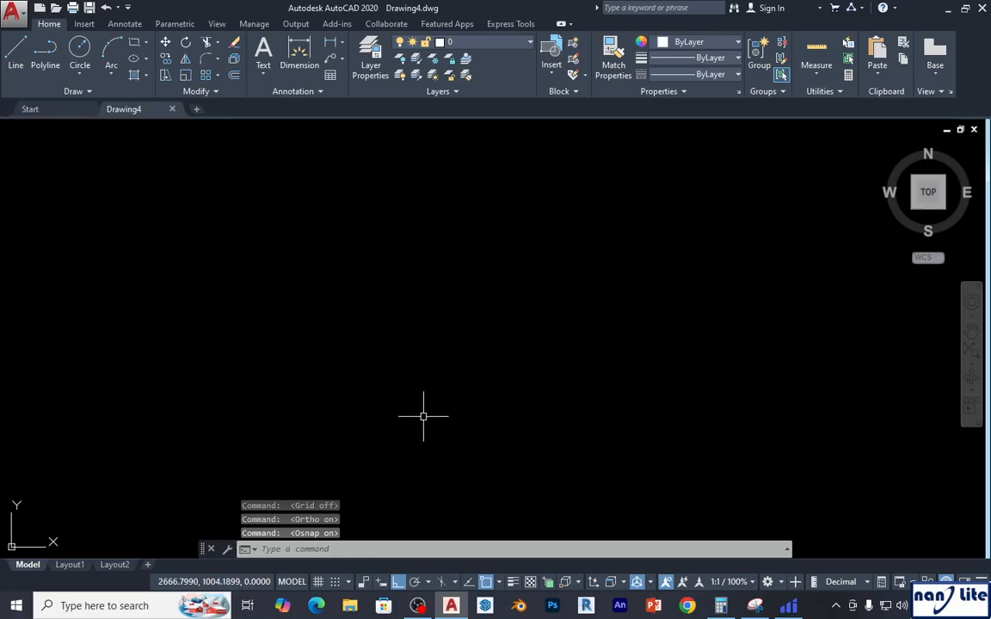
# Step: Draw a horizontal line 36 units long in the empty drawing area as the triangle's upper side, following the paw reference
pyautogui.write('z')
pyautogui.press('Return')
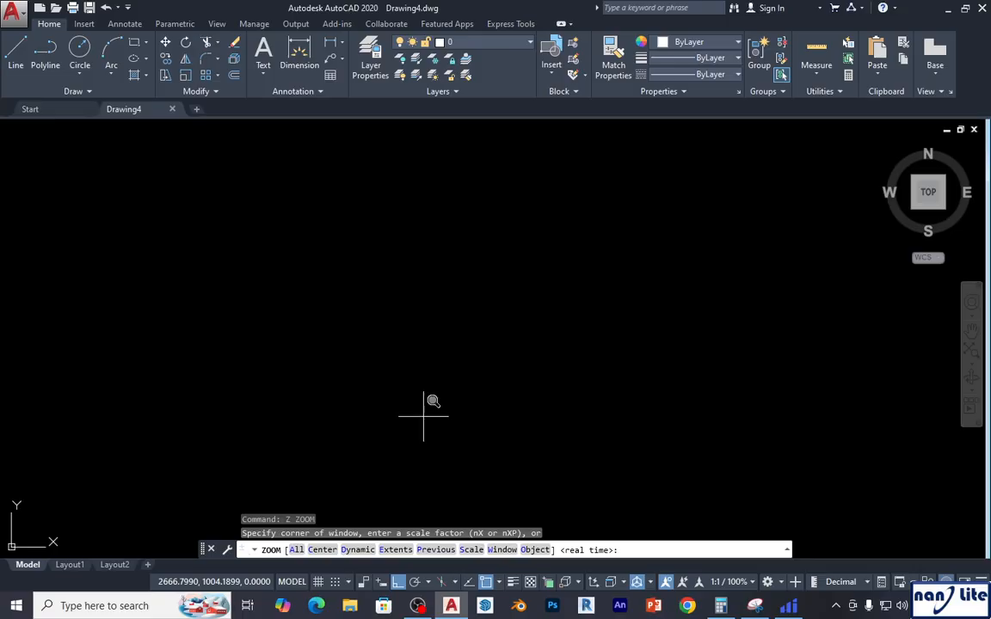
pyautogui.write('a')
pyautogui.press('Return')
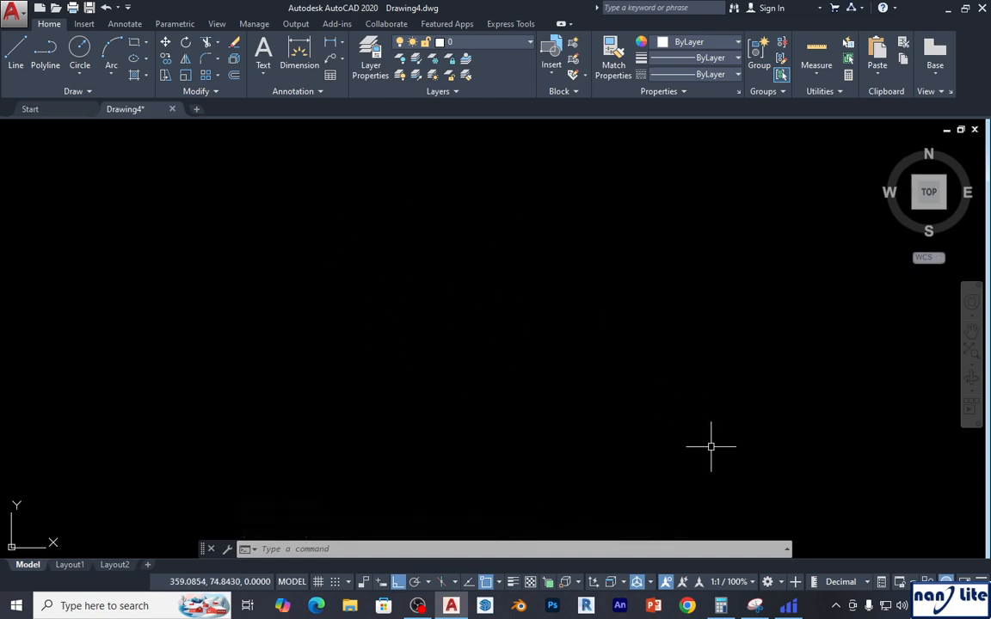
pyautogui.click(750, 609)
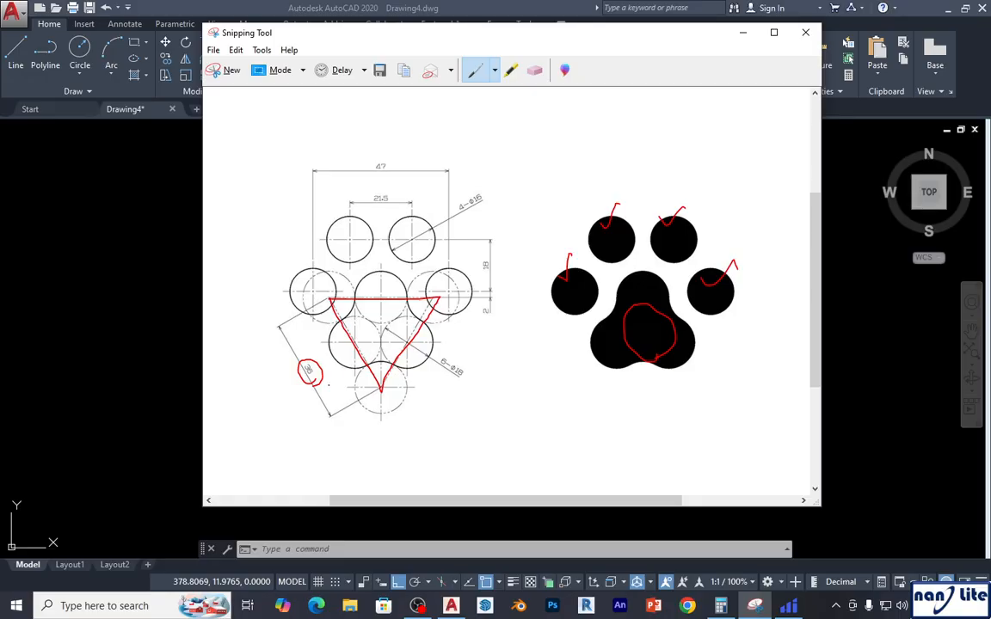
pyautogui.click(133, 321)
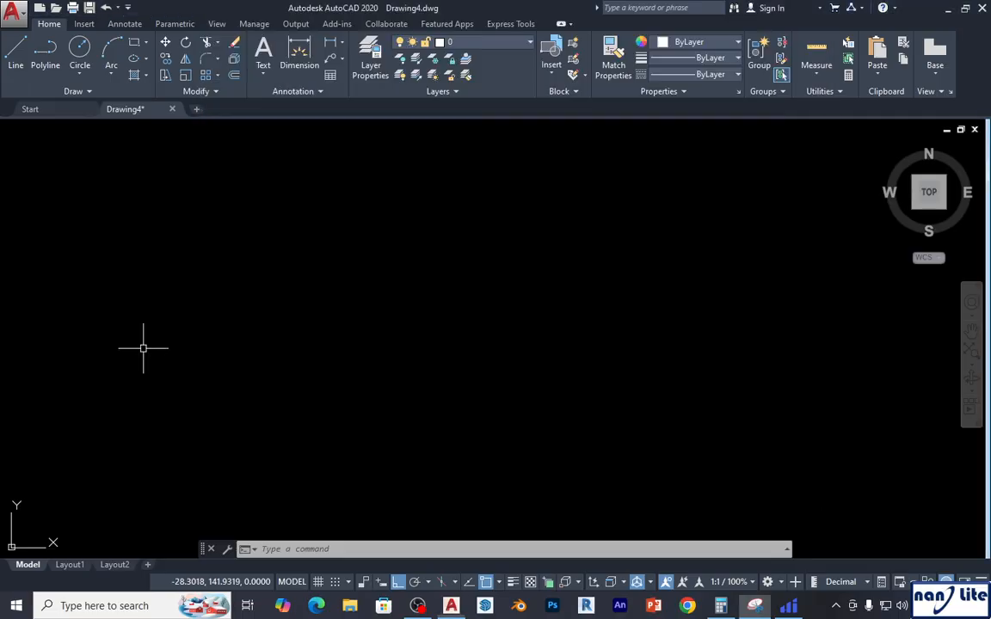
pyautogui.write('l')
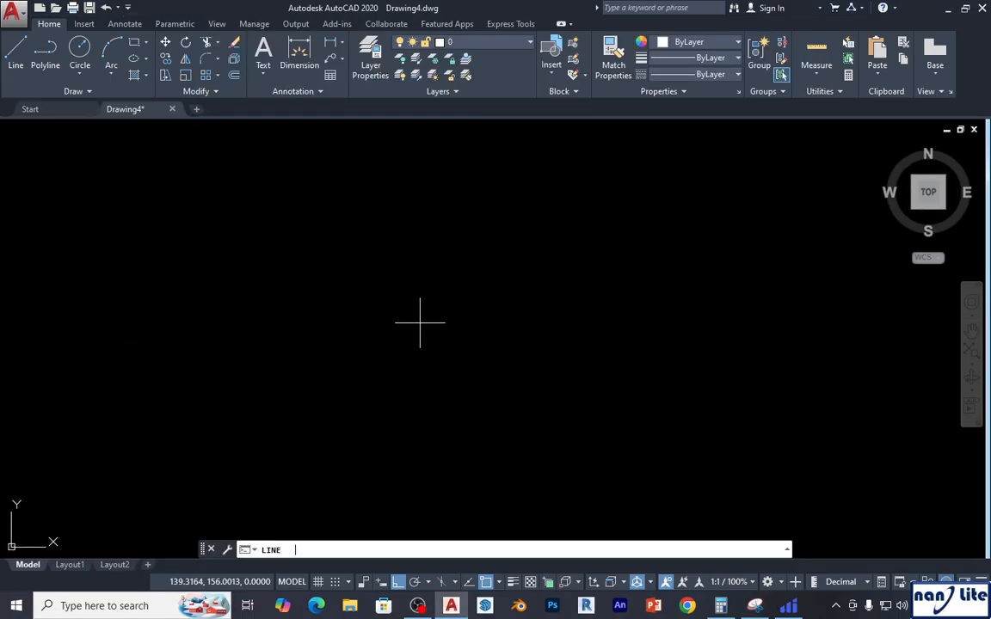
pyautogui.press('Return')
pyautogui.click(294, 292)
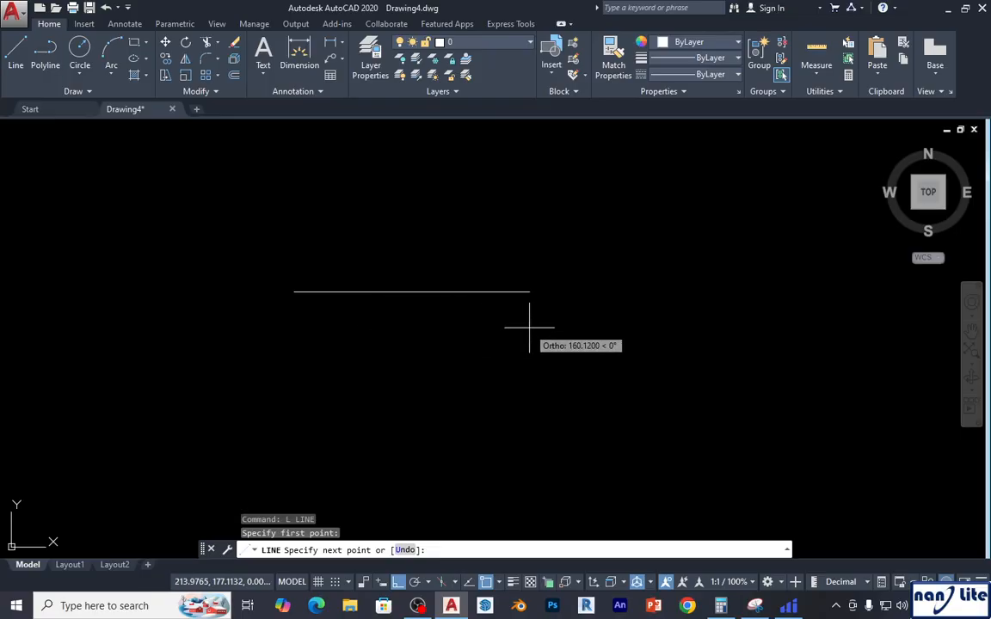
pyautogui.write('36')
pyautogui.press('Return')
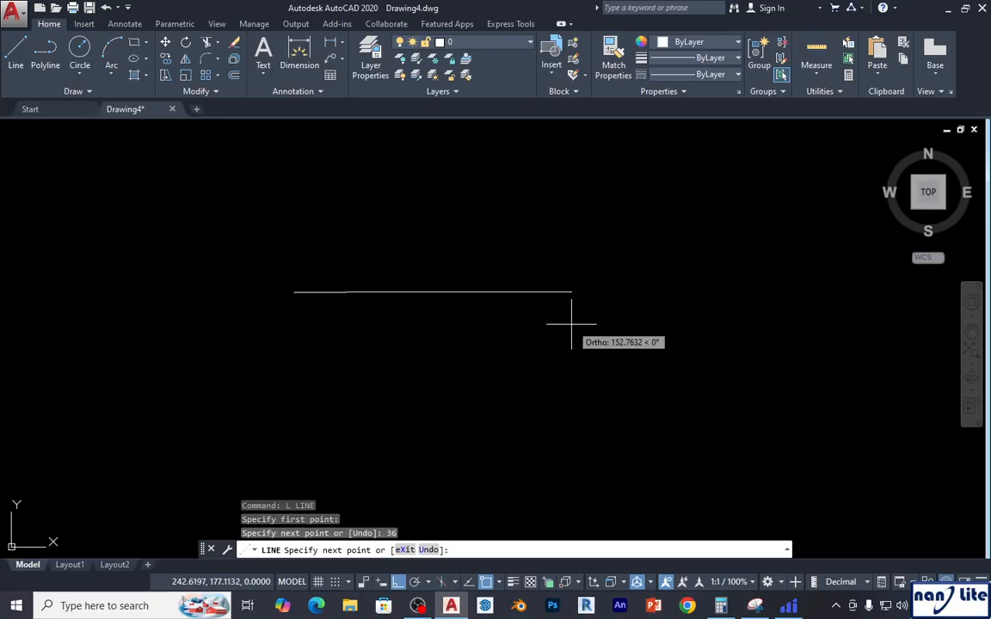
pyautogui.press('Return')
# Step: Mark the 36 dimension and the triangle's slanted side again on the paw reference in Snipping Tool, and return to AutoCAD
pyautogui.scroll(4, 310, 296)
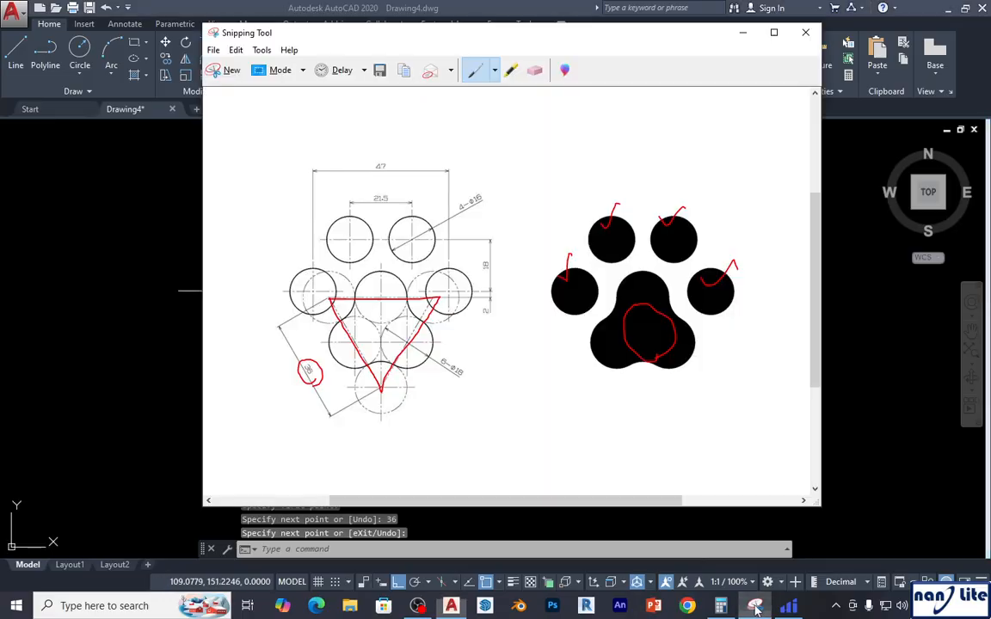
pyautogui.click(755, 606)
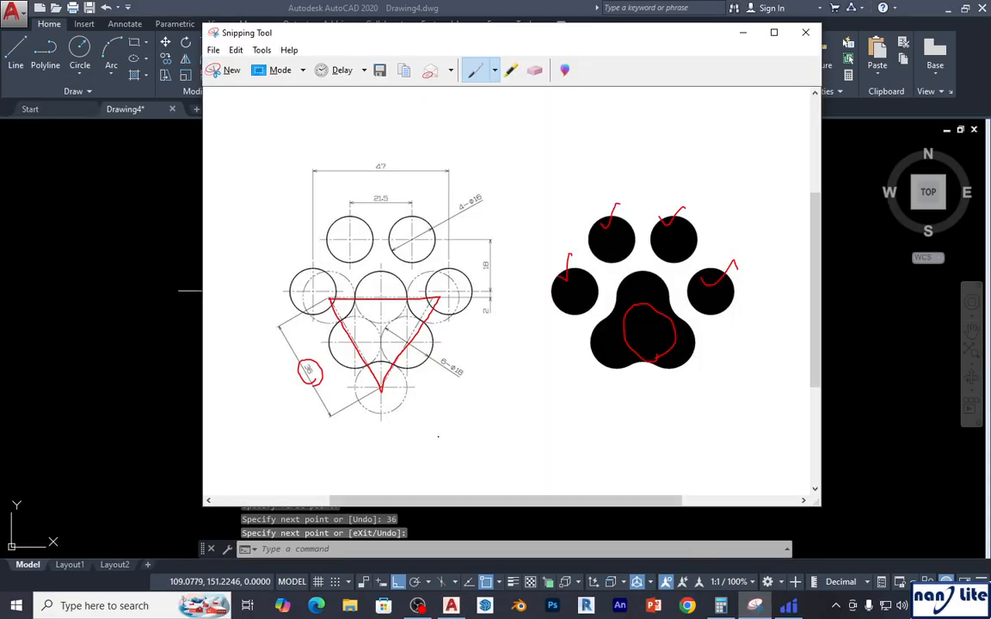
pyautogui.moveTo(291, 357); pyautogui.dragTo(308, 387)
pyautogui.moveTo(327, 298); pyautogui.dragTo(379, 391)
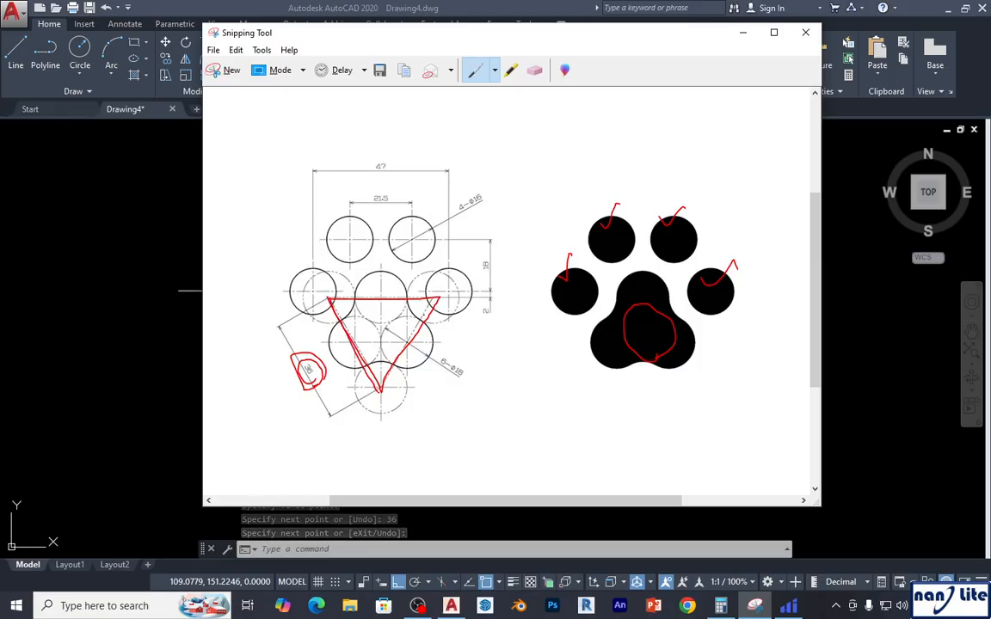
pyautogui.click(151, 352)
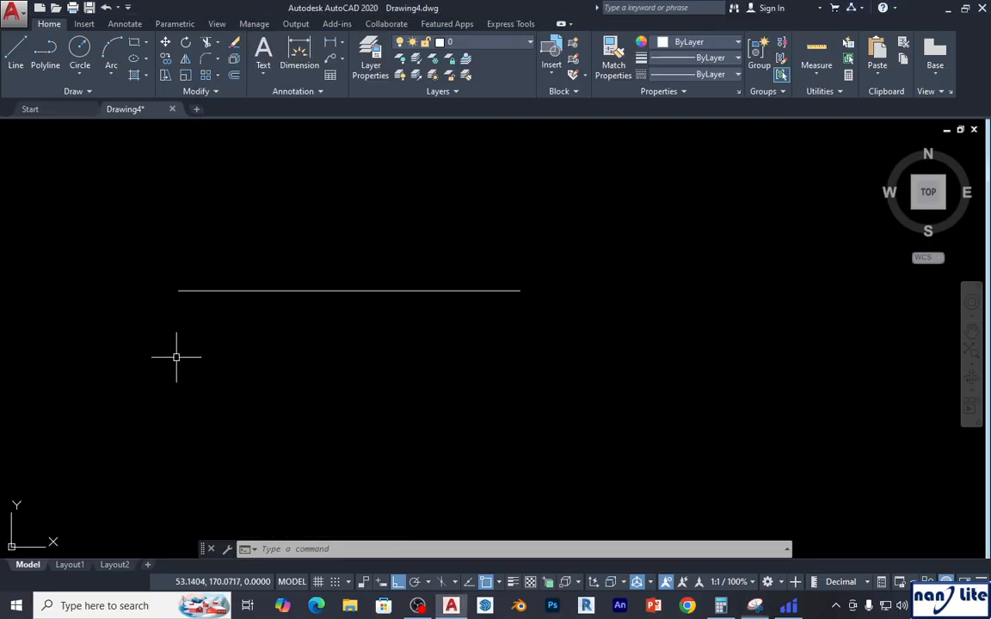
# Step: Draw a construction circle of radius 36 centred on the left endpoint of the horizontal line
pyautogui.scroll(-4, 377, 345)
pyautogui.scroll(2, 415, 348)
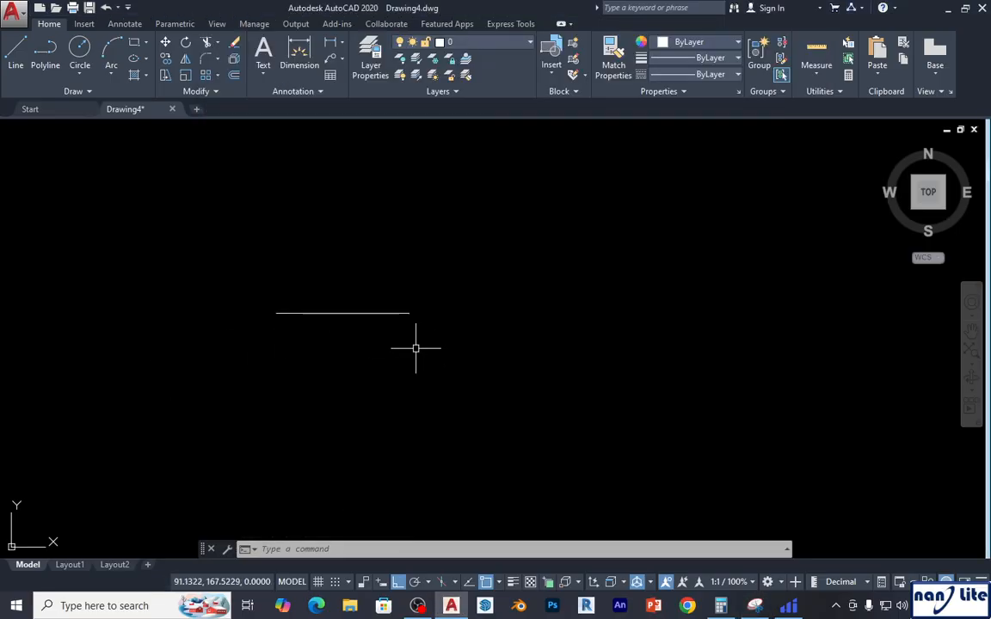
pyautogui.write('c')
pyautogui.press('Return')
pyautogui.click(276, 313)
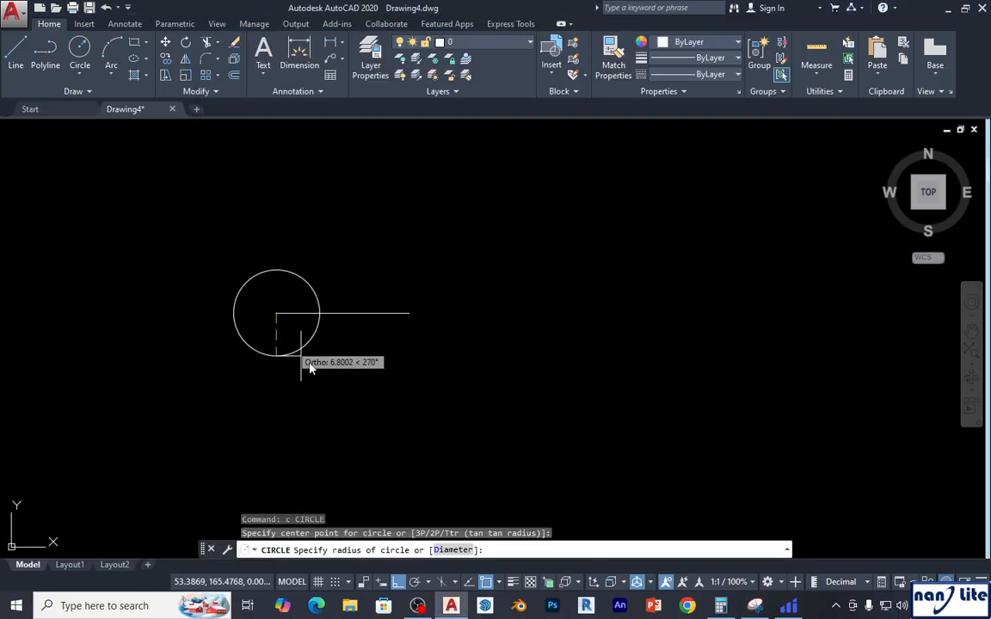
pyautogui.press('Return')
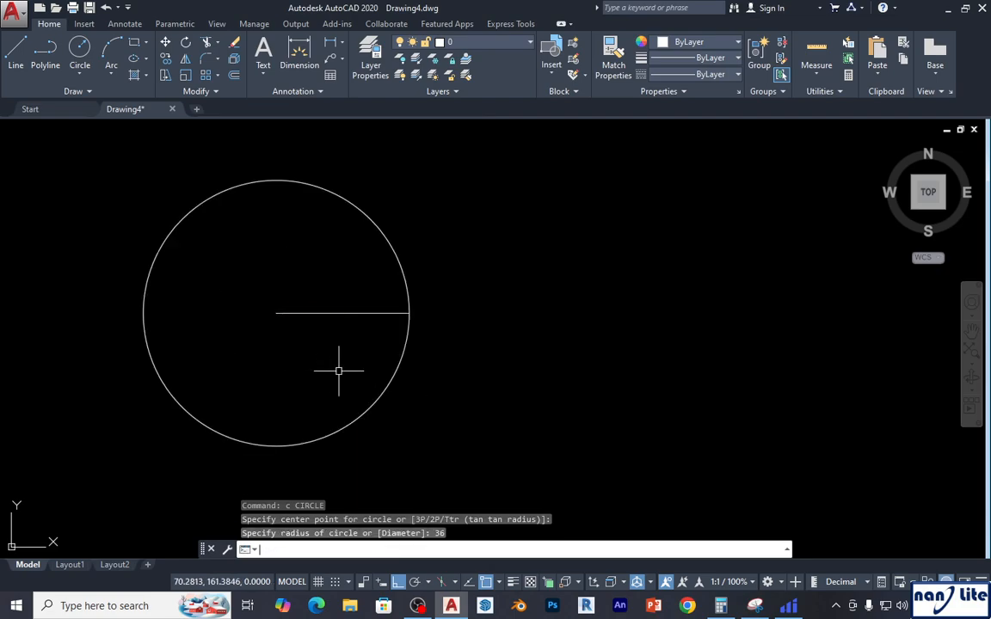
# Step: Draw a second construction circle of radius 36 centred on the right endpoint of the horizontal line
pyautogui.write('c')
pyautogui.press('Return')
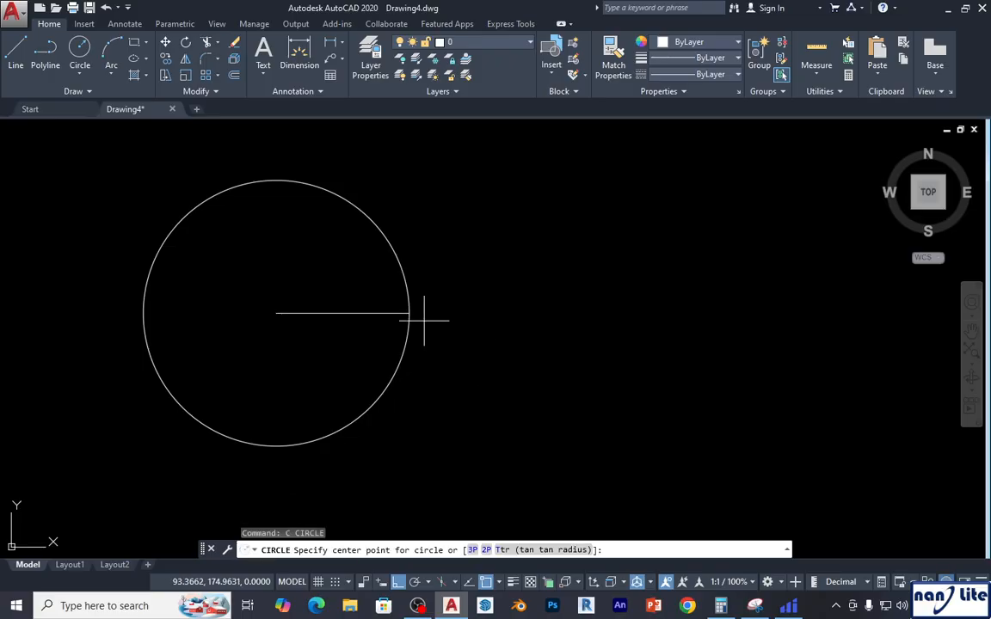
pyautogui.click(410, 313)
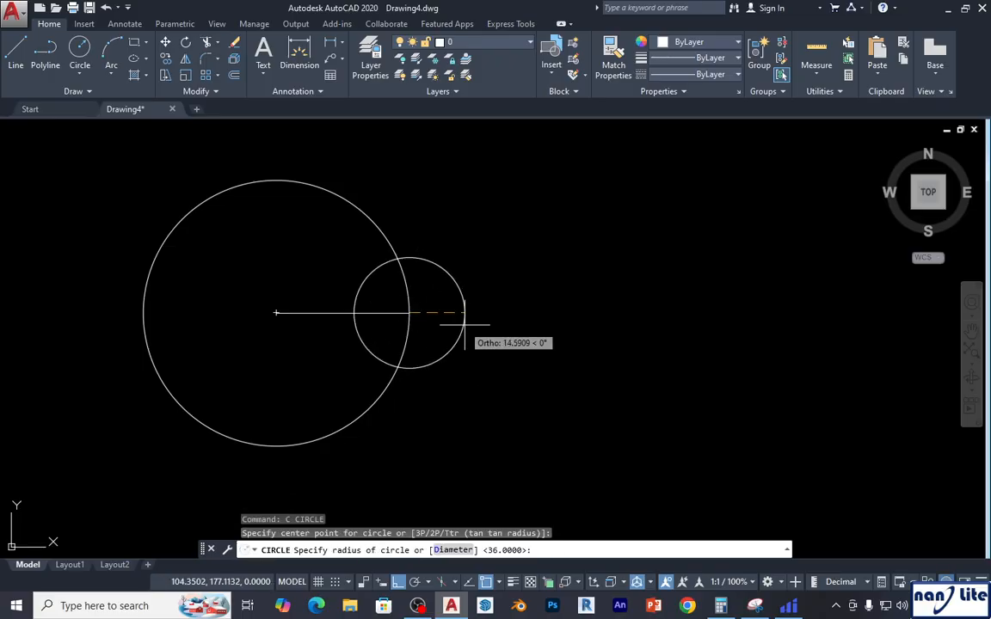
pyautogui.write('36')
pyautogui.press('Return')
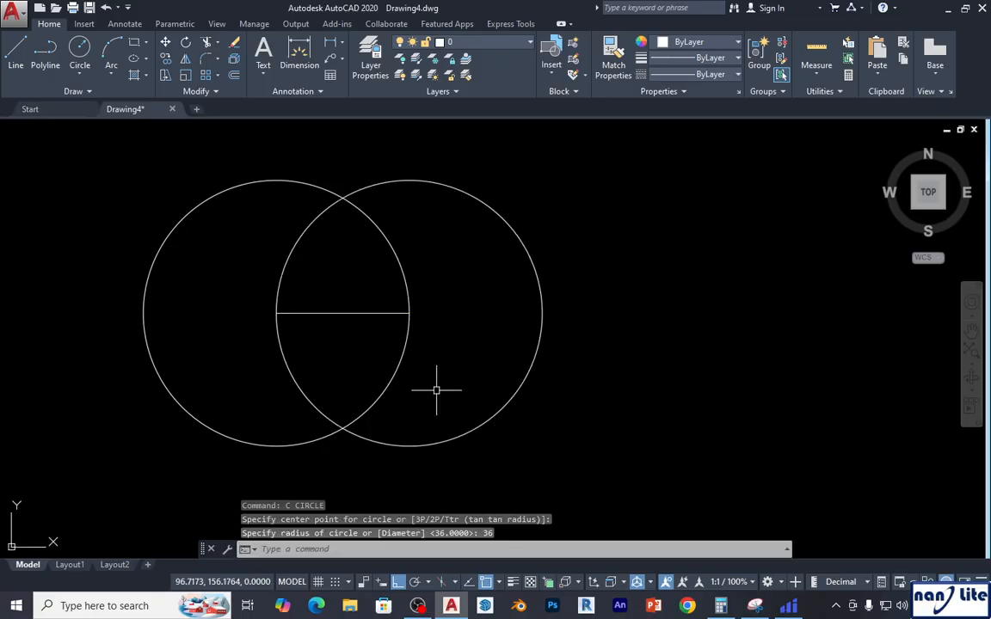
# Step: Draw two lines from the circles' lower intersection to the horizontal line's left and right endpoints, closing the inverted triangle
pyautogui.write('l')
pyautogui.press('Return')
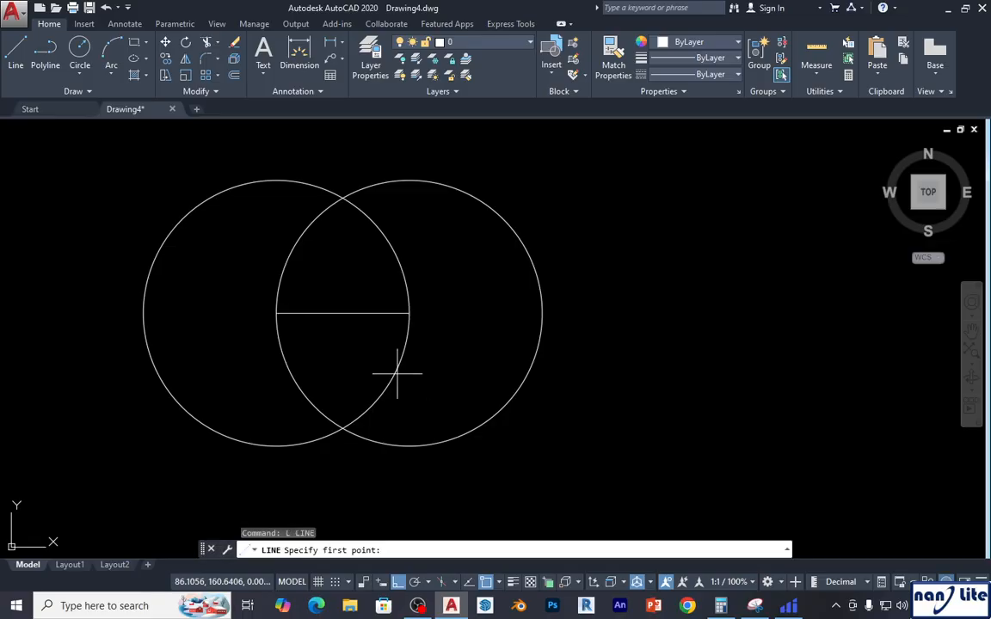
pyautogui.click(338, 427)
pyautogui.click(276, 314)
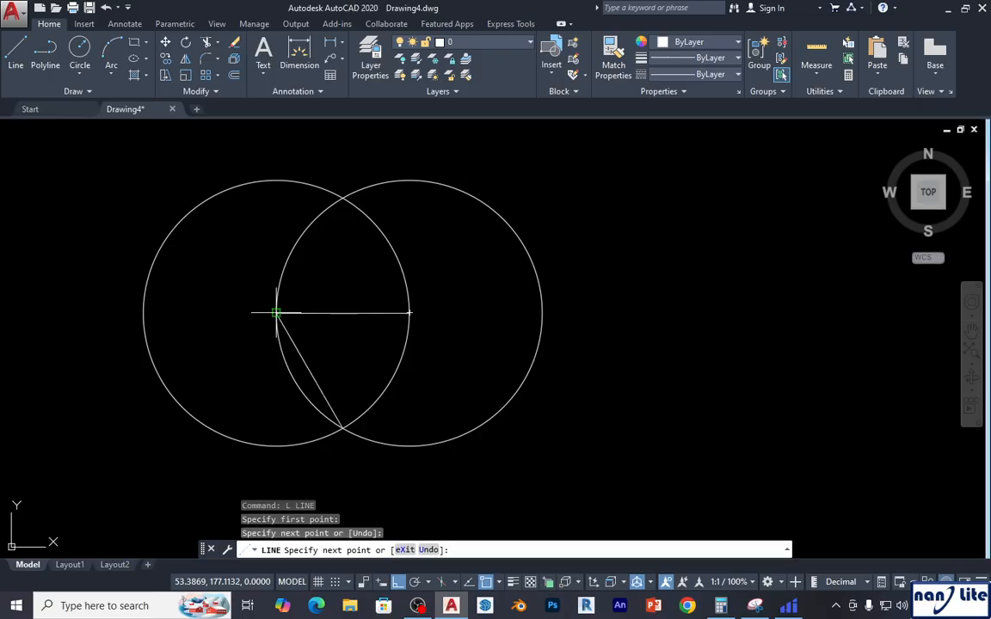
pyautogui.press('Return')
pyautogui.press('Return')
pyautogui.click(342, 426)
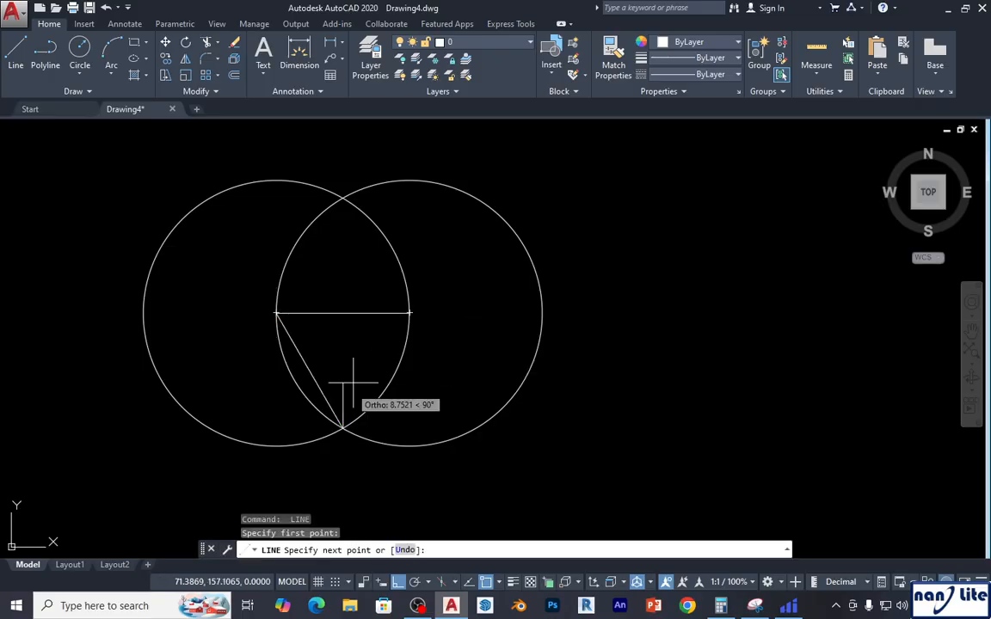
pyautogui.click(410, 314)
pyautogui.press('Return')
# Step: Delete both construction circles, keeping only the three sides of the triangle
pyautogui.click(562, 375)
pyautogui.click(498, 334)
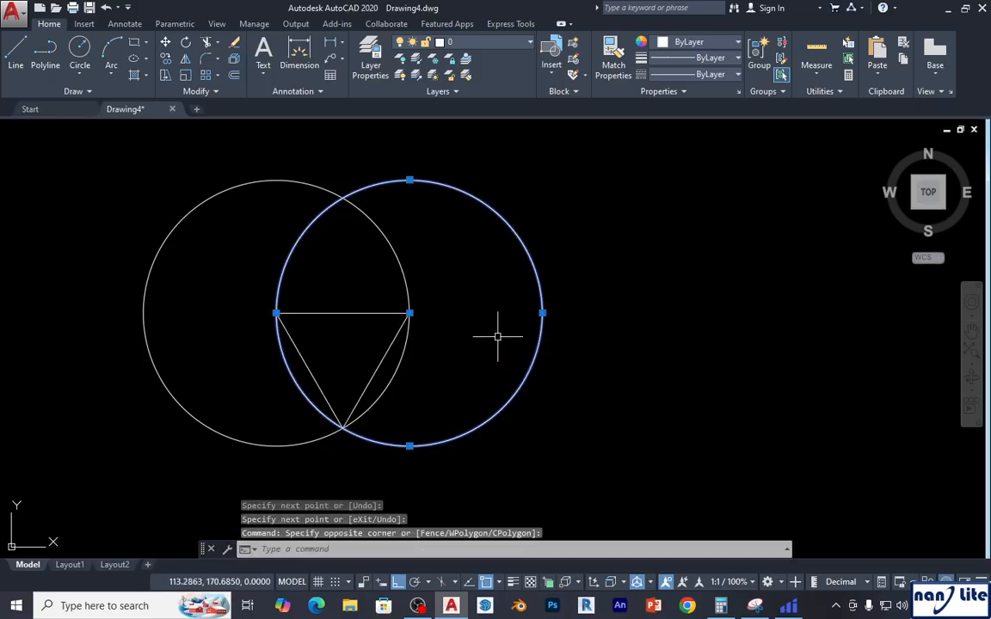
pyautogui.press('Delete')
pyautogui.click(422, 262)
pyautogui.click(354, 254)
pyautogui.press('Delete')
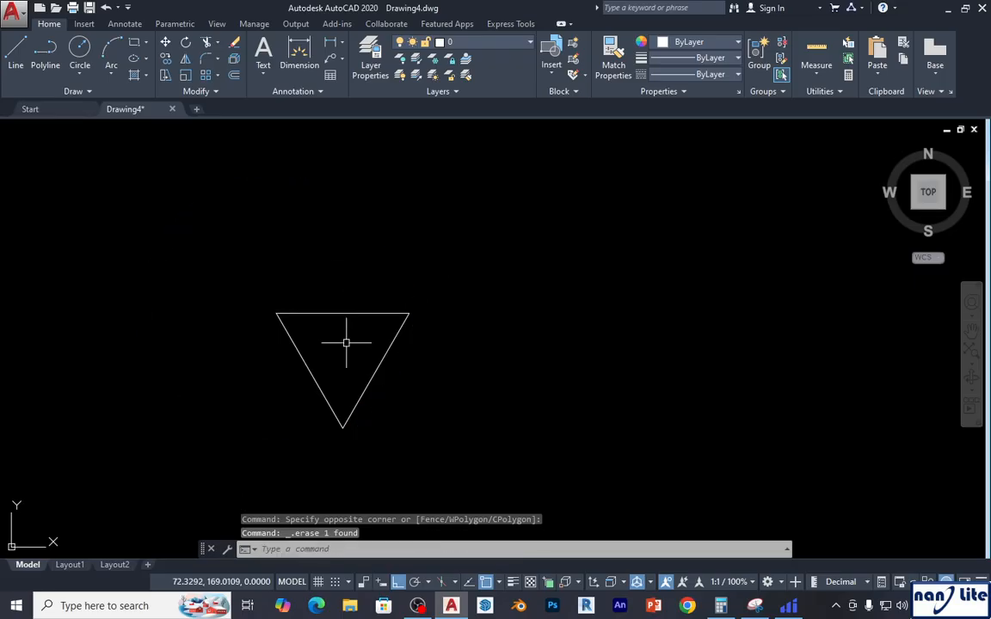
# Step: Draw a three-sided polygon by its edge, with a horizontal base of 36, to the right of the existing triangle
pyautogui.scroll(2, 342, 342)
pyautogui.moveTo(344, 346); pyautogui.dragTo(237, 317, button='middle')
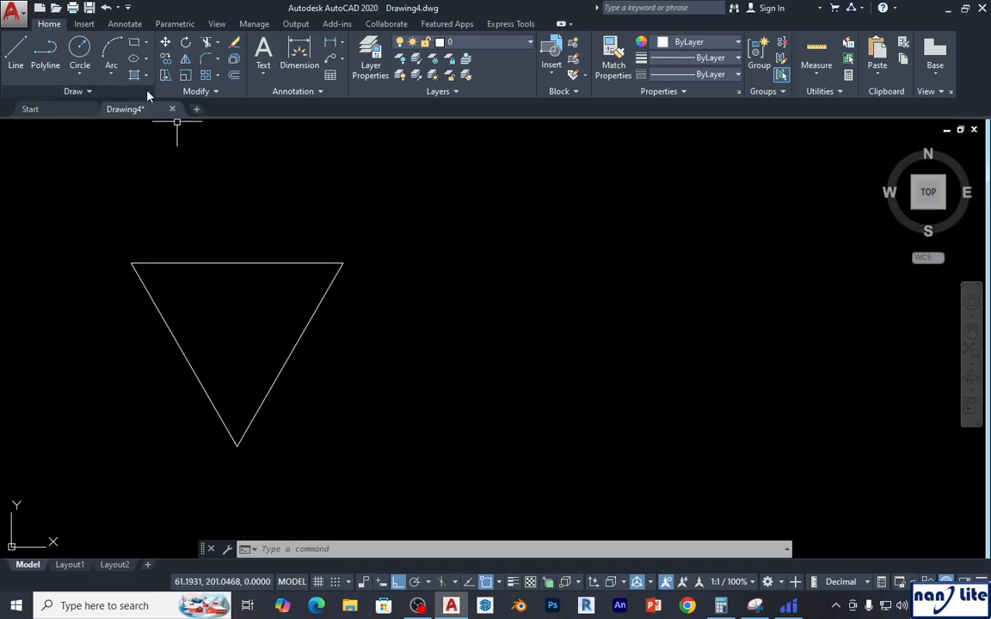
pyautogui.click(147, 60)
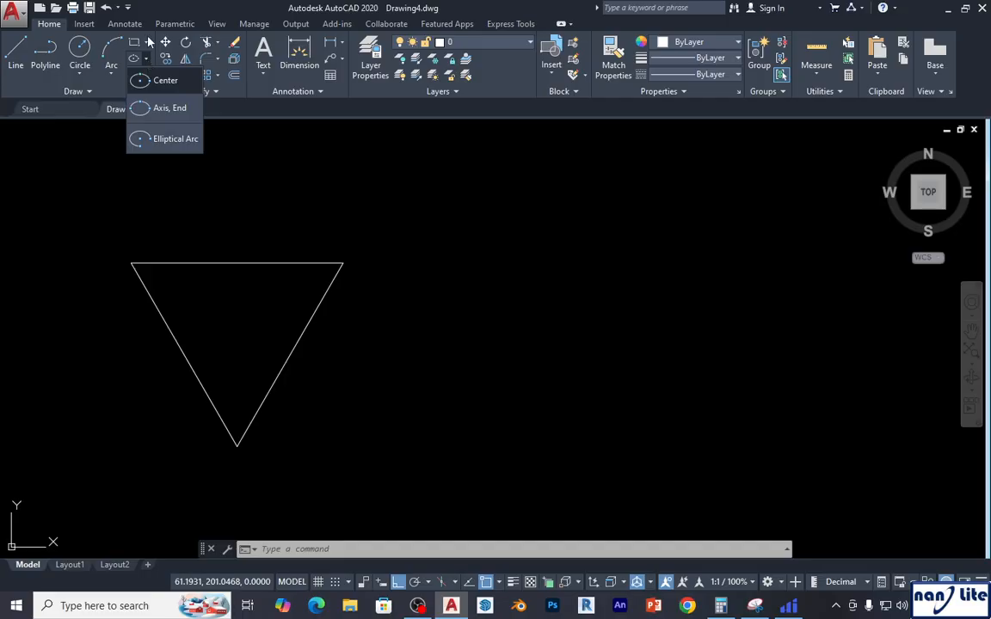
pyautogui.click(146, 42)
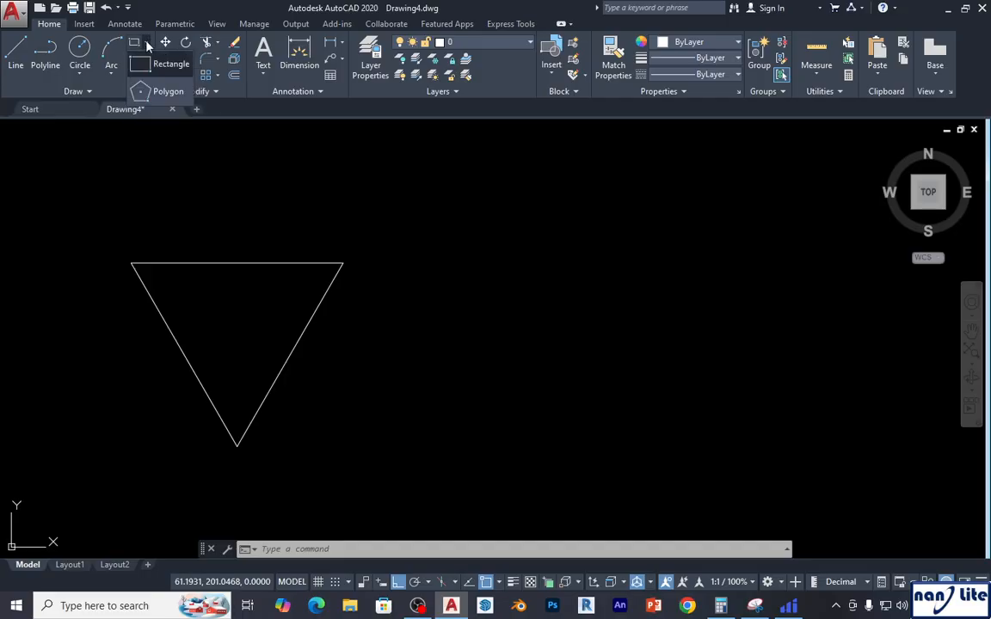
pyautogui.click(160, 92)
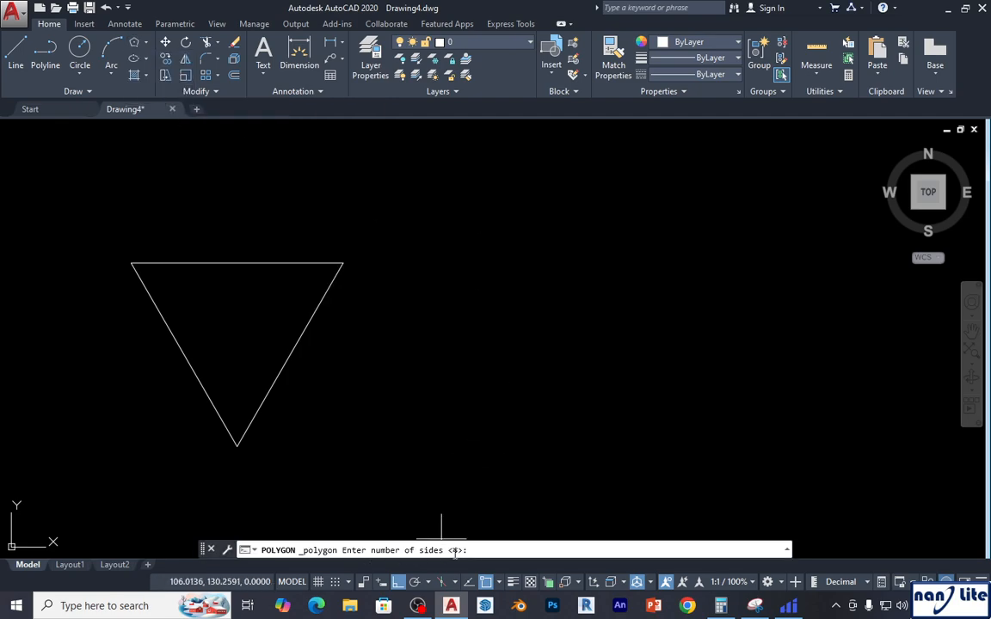
pyautogui.write('3')
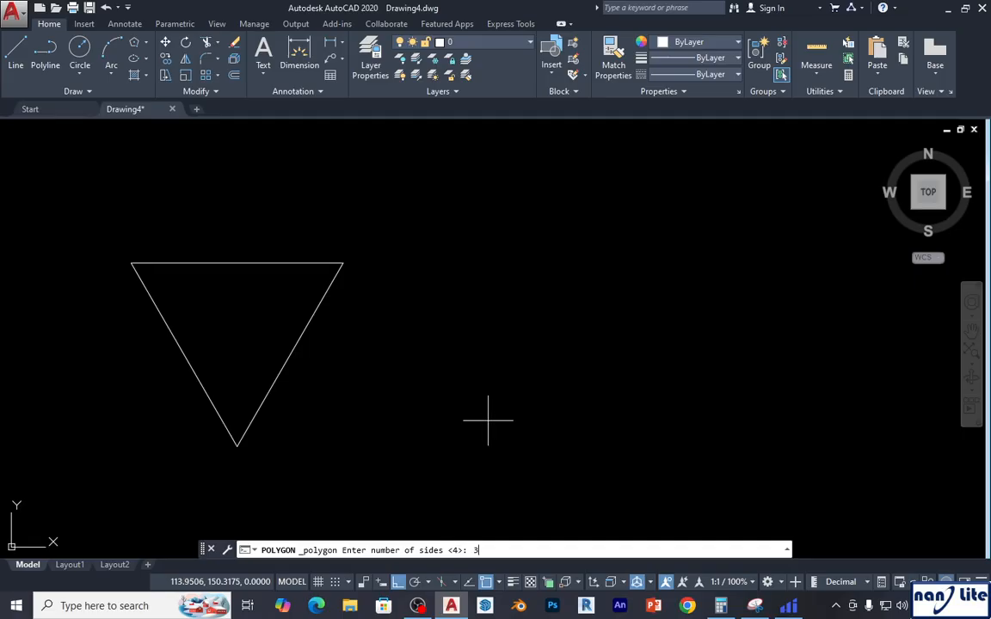
pyautogui.press('Return')
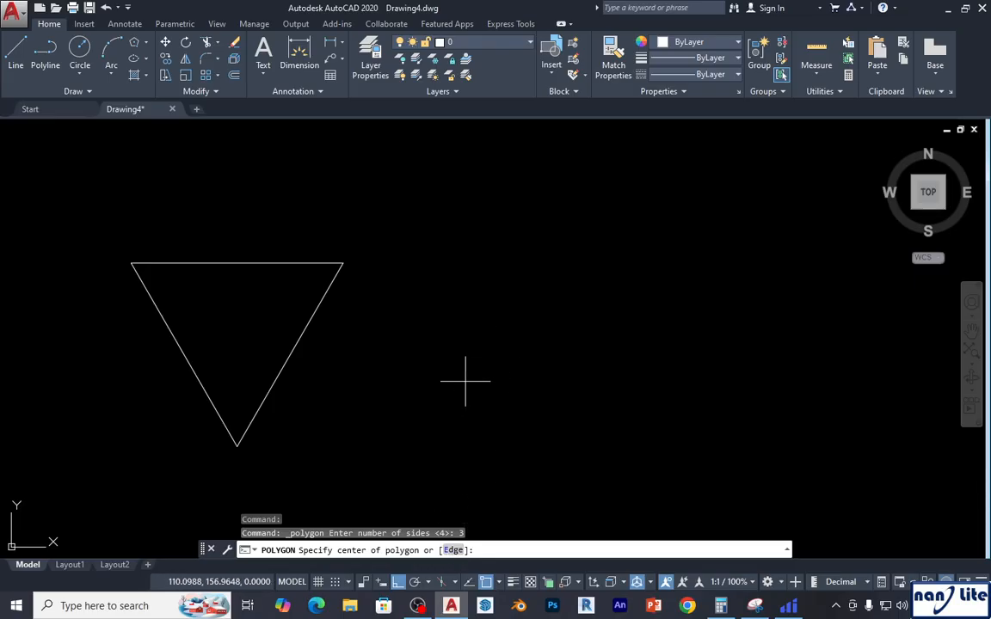
pyautogui.write('e')
pyautogui.press('Return')
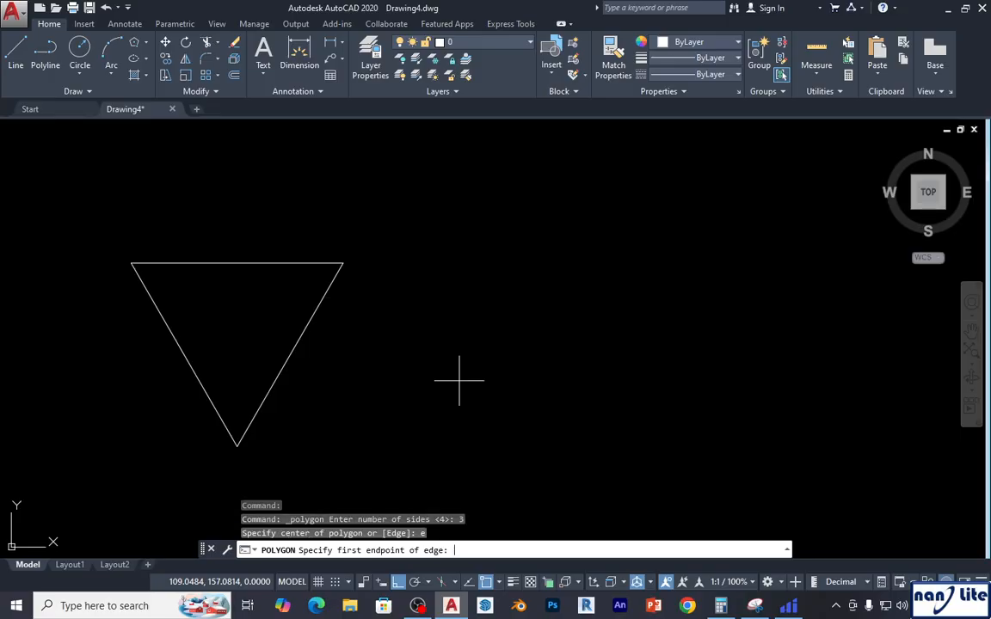
pyautogui.click(535, 276)
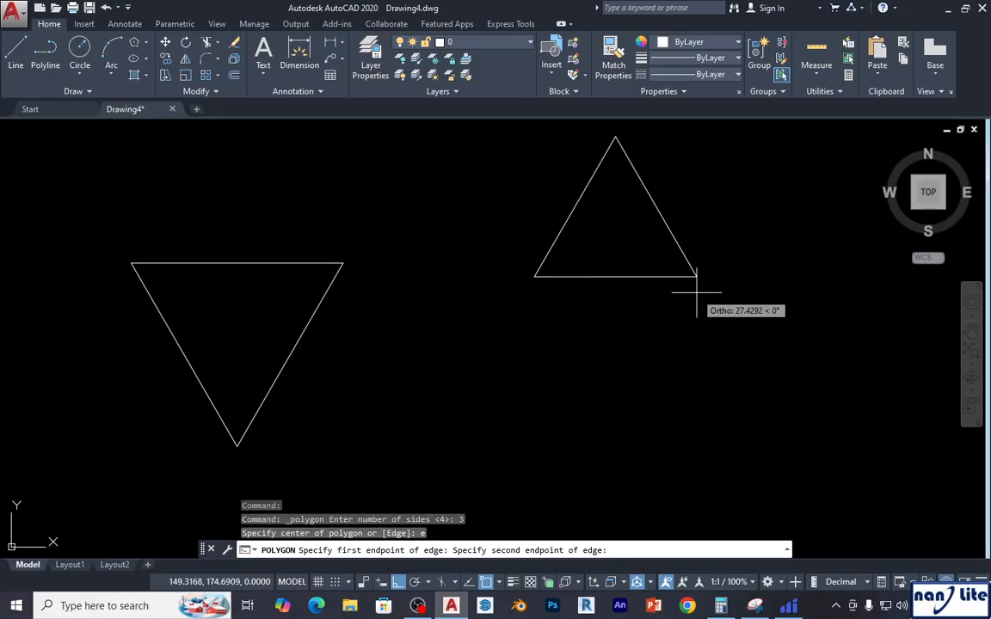
pyautogui.write('36')
pyautogui.press('Return')
pyautogui.scroll(-2, 602, 370)
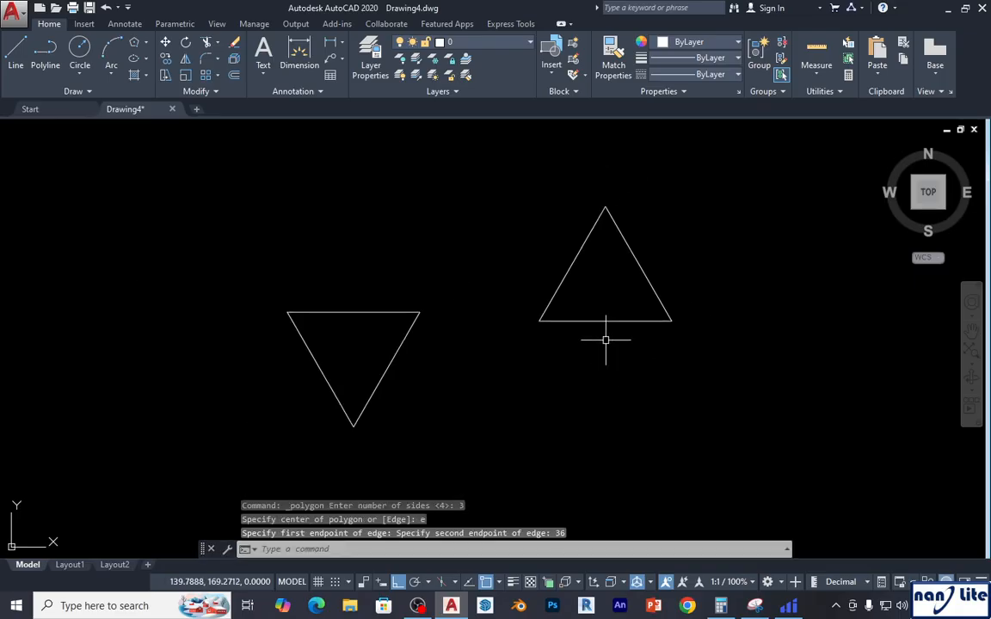
# Step: Mirror the new polygon about its horizontal base and erase the source, so it points downward
pyautogui.write('mi')
pyautogui.press('Return')
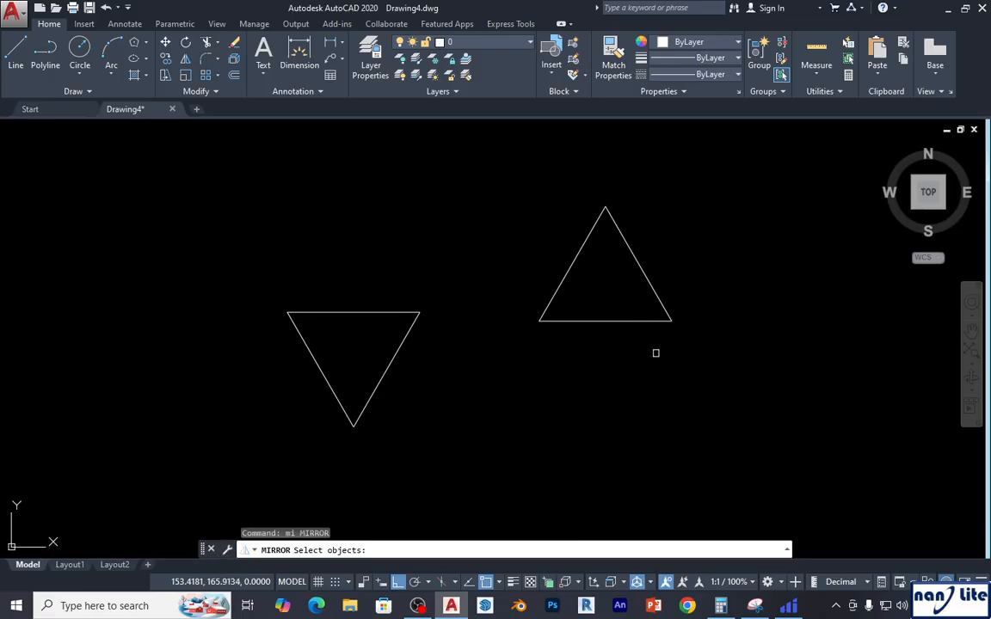
pyautogui.click(654, 352)
pyautogui.click(607, 316)
pyautogui.press('Return')
pyautogui.click(606, 321)
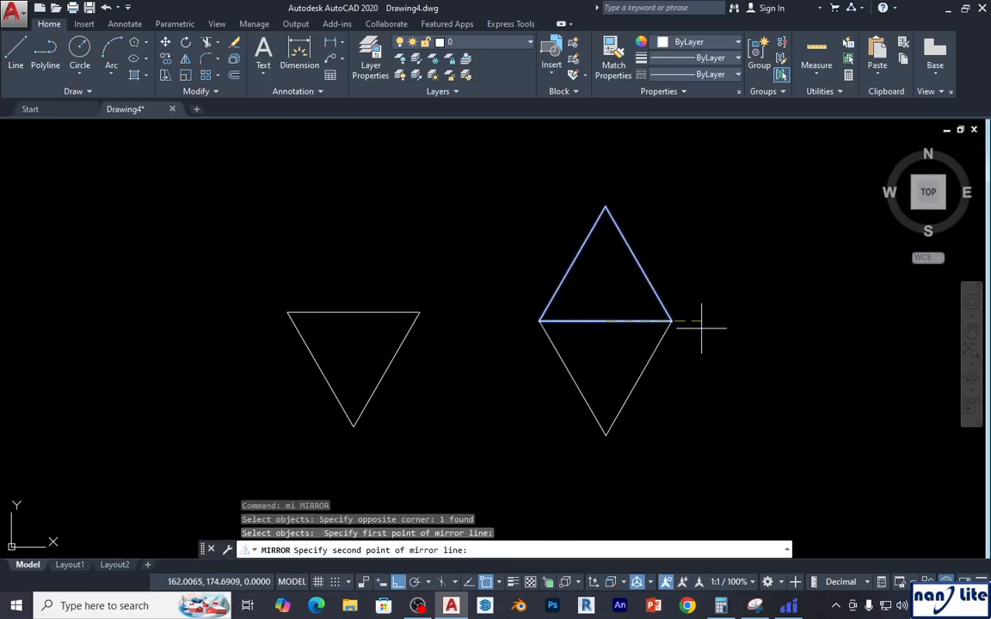
pyautogui.click(777, 338)
pyautogui.write('y')
pyautogui.press('Return')
pyautogui.moveTo(735, 347); pyautogui.dragTo(711, 326, button='middle')
# Step: Move the inverted polygon by its upper-right corner onto the original triangle's upper-right corner
pyautogui.write('m')
pyautogui.press('Return')
pyautogui.click(688, 376)
pyautogui.click(619, 259)
pyautogui.press('Return')
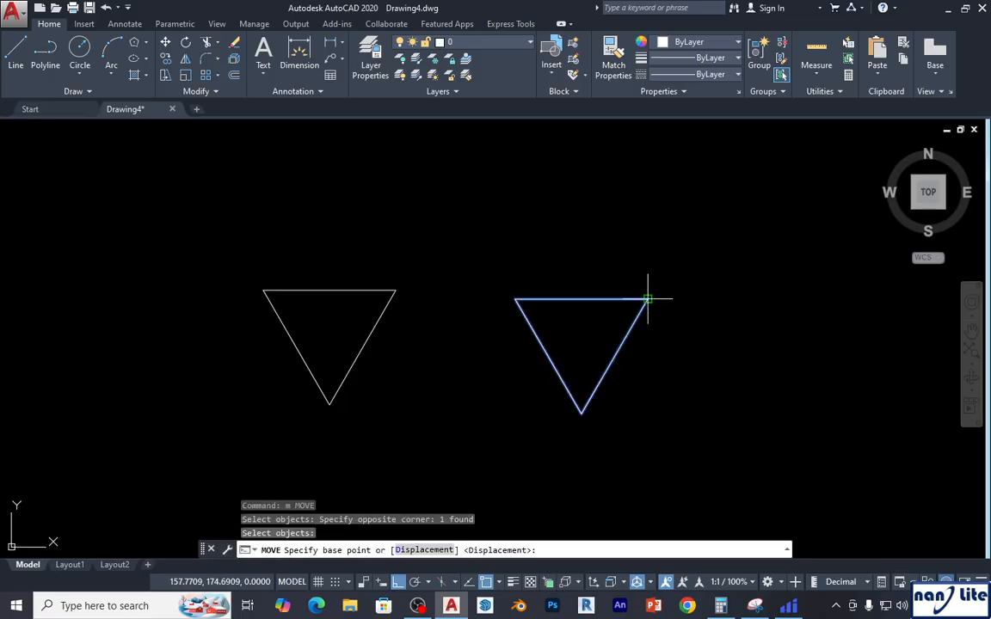
pyautogui.click(647, 300)
pyautogui.click(394, 289)
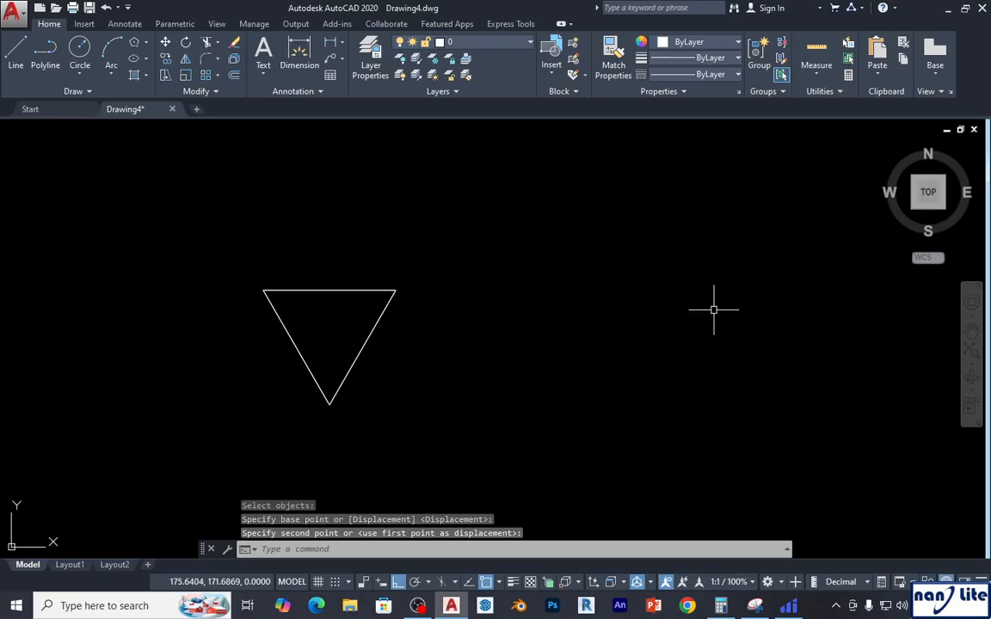
# Step: Undo the polygon's move and delete the polygon, keeping the original triangle
pyautogui.write('u')
pyautogui.press('Return')
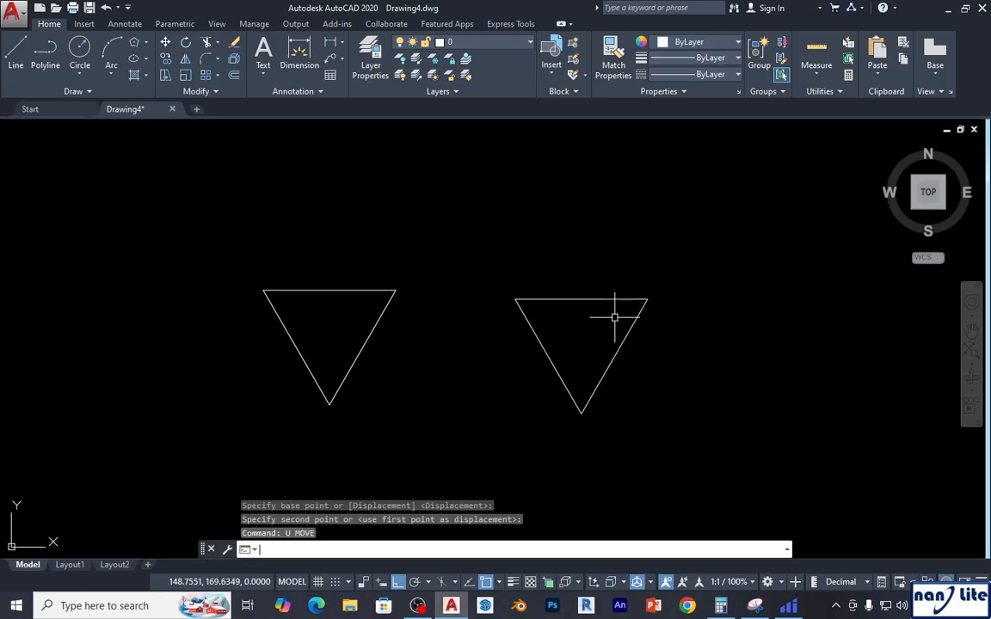
pyautogui.click(654, 360)
pyautogui.click(607, 335)
pyautogui.press('Delete')
pyautogui.scroll(3, 548, 365)
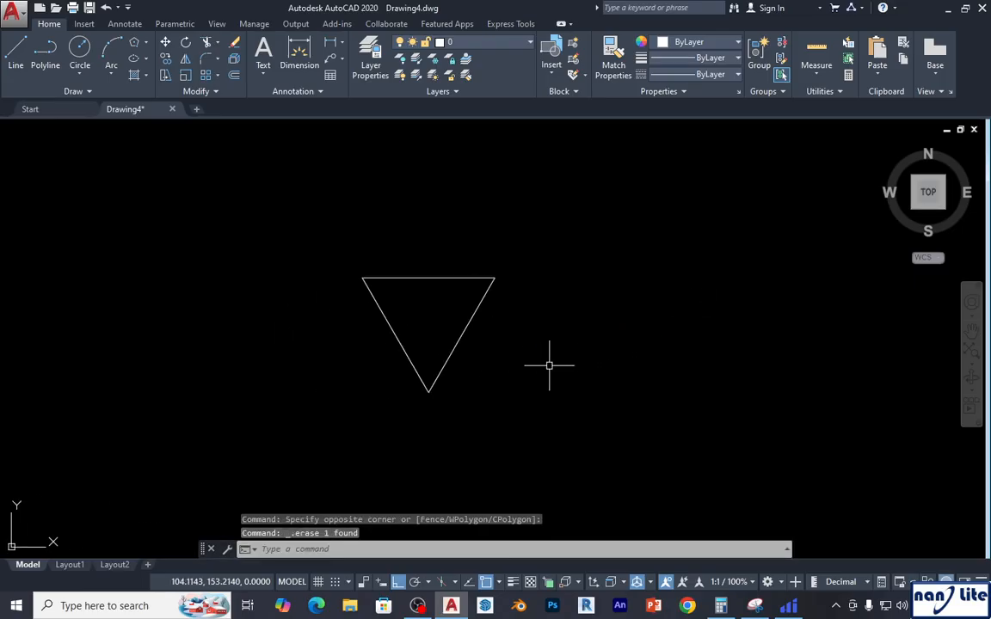
pyautogui.moveTo(420, 360)
pyautogui.mouseDown(button='middle')
pyautogui.moveTo(491, 336)
pyautogui.moveTo(473, 332)
pyautogui.mouseUp(button='middle')
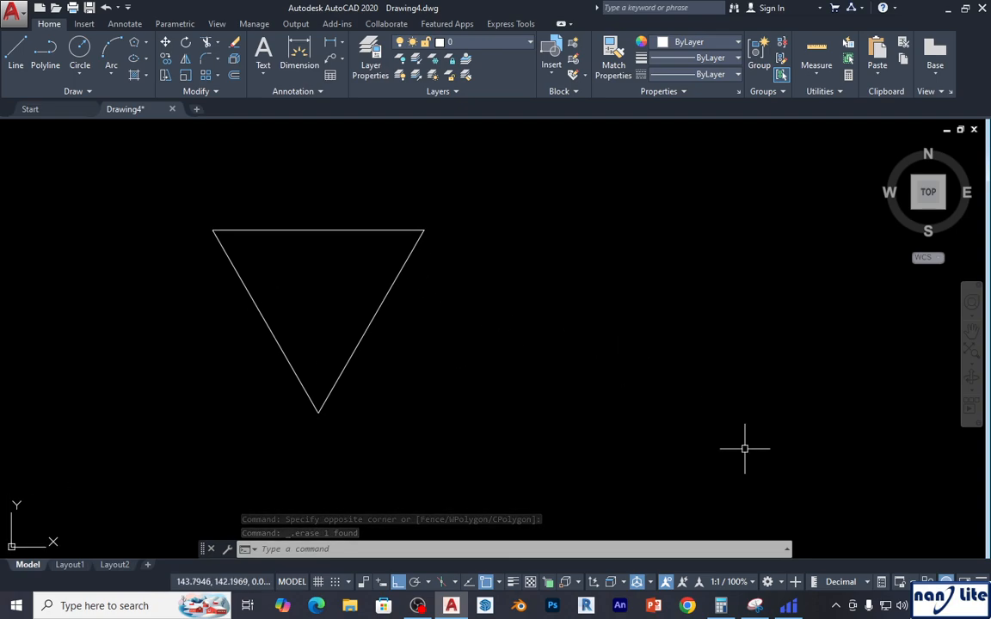
# Step: Switch to the Snipping Tool reference and circle the dashed circles at the triangle's bottom and upper-left corners in red
pyautogui.click(756, 606)
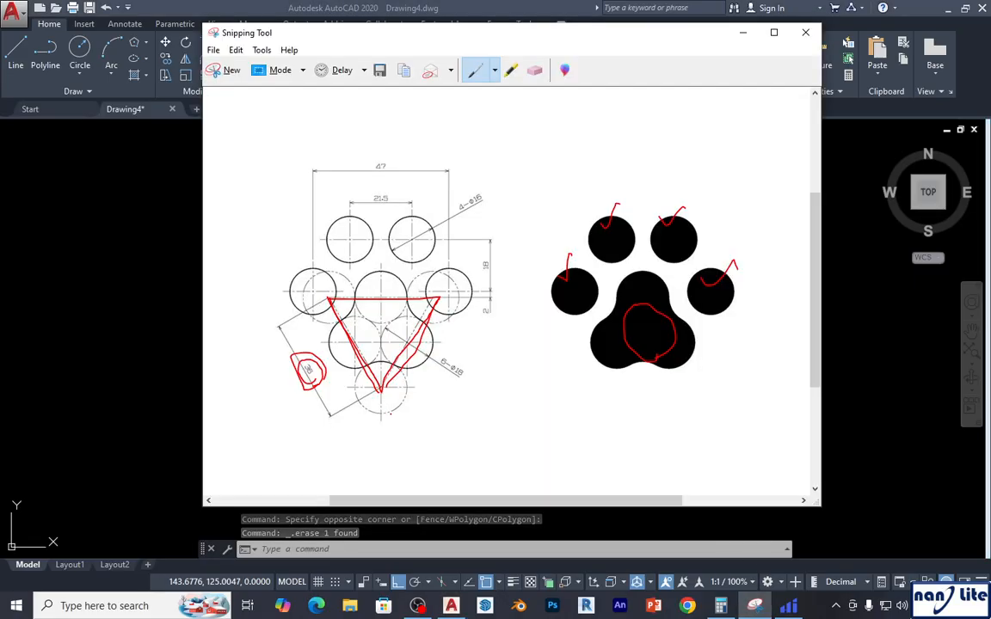
pyautogui.moveTo(394, 411)
pyautogui.mouseDown()
pyautogui.moveTo(354, 404)
pyautogui.moveTo(371, 363)
pyautogui.mouseUp()
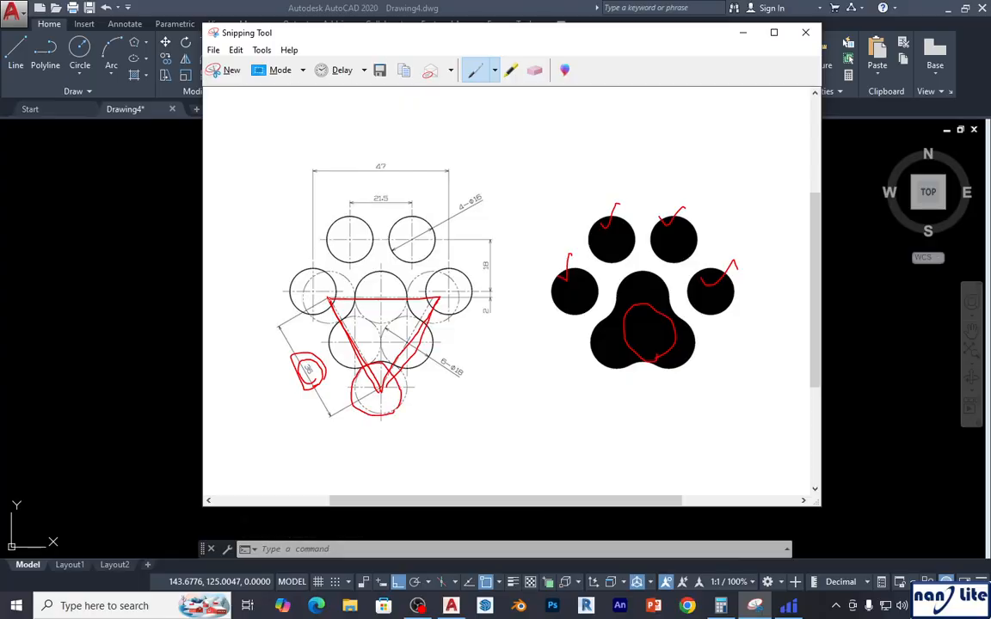
pyautogui.moveTo(315, 271); pyautogui.dragTo(316, 311)
# Step: Erase the red marks around the circles and the 36 dimension, and annotate the triangle's top side with 9, 18 and 9
pyautogui.click(534, 70)
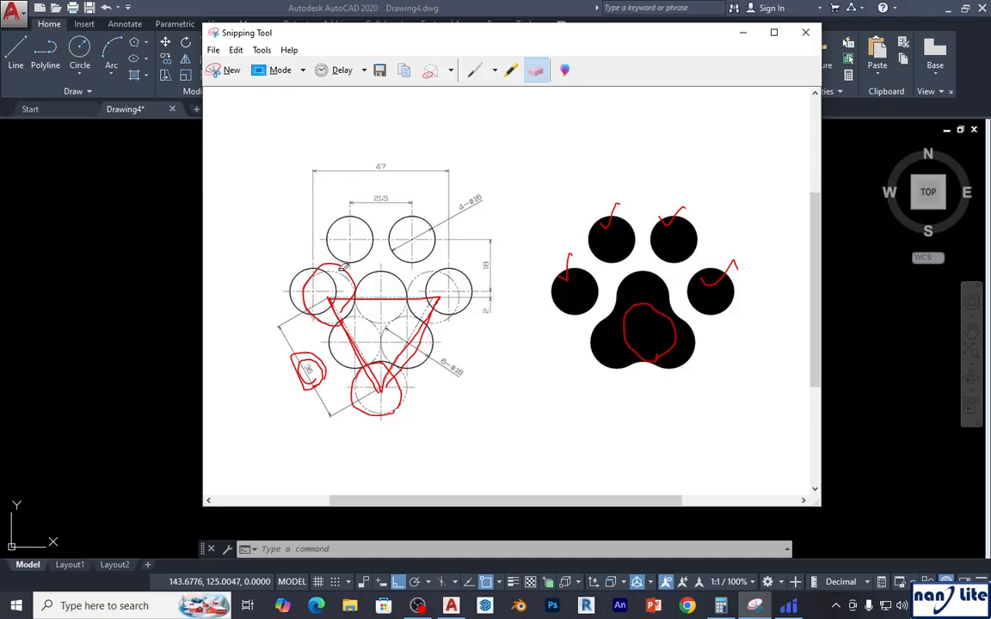
pyautogui.click(311, 258)
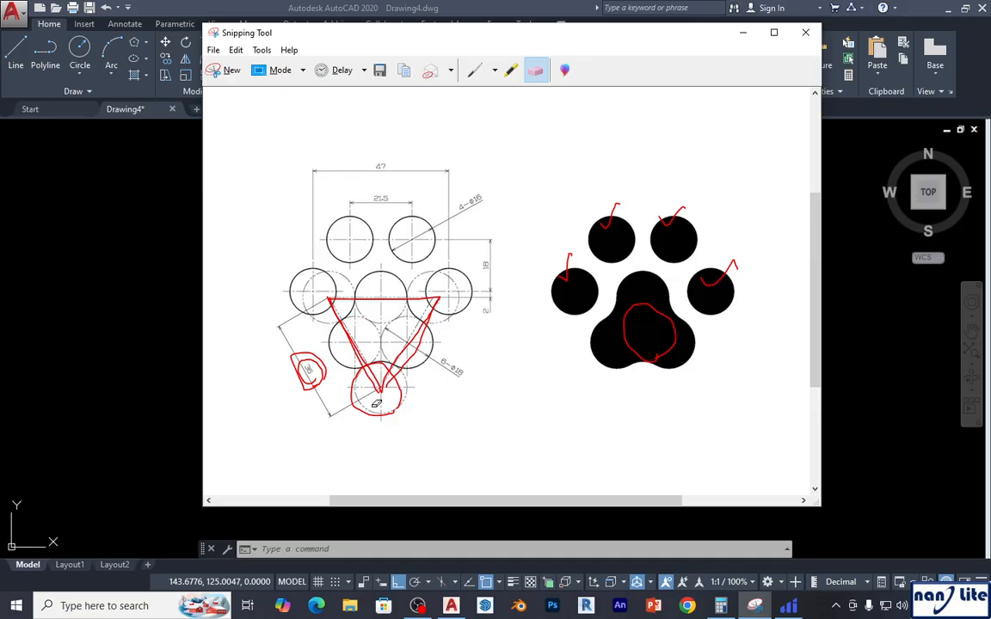
pyautogui.click(351, 387)
pyautogui.click(294, 365)
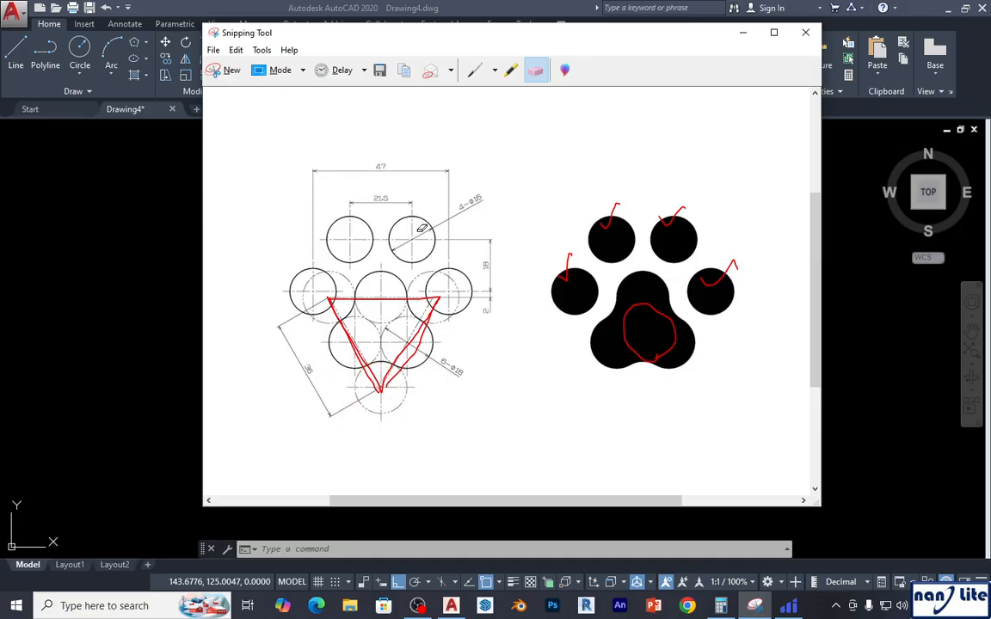
pyautogui.click(474, 70)
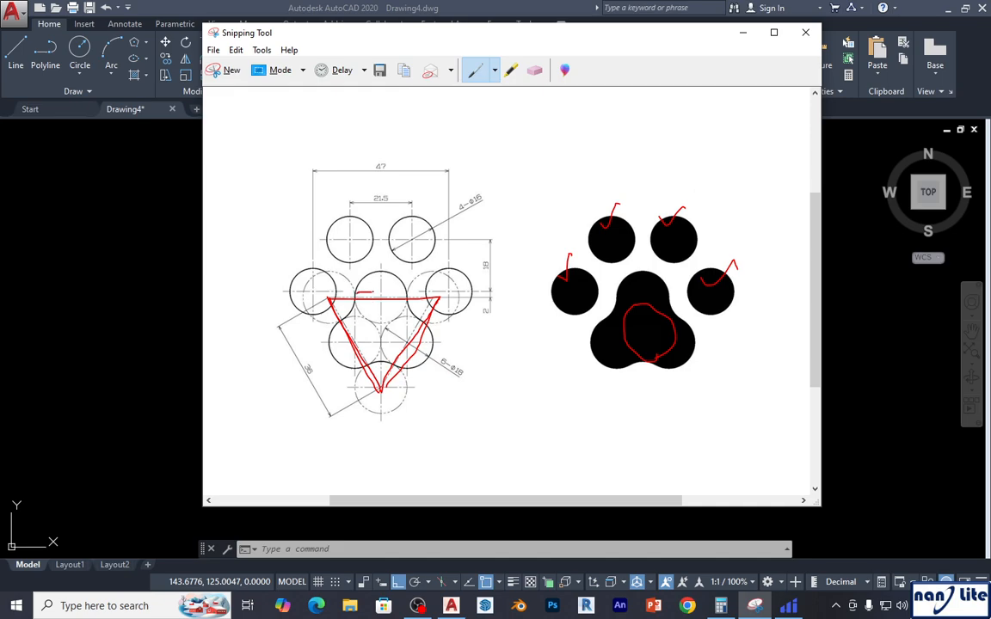
pyautogui.moveTo(402, 291); pyautogui.dragTo(403, 293)
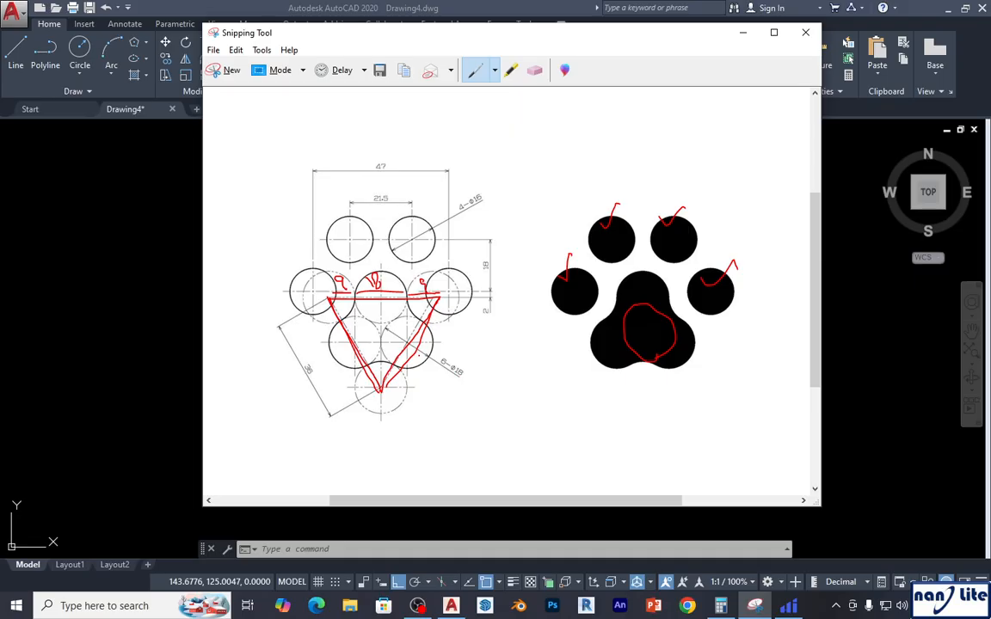
# Step: Switch back to AutoCAD and draw a circle of radius 9 centred on the triangle's upper-right corner
pyautogui.click(159, 359)
pyautogui.moveTo(328, 336); pyautogui.dragTo(432, 348, button='middle')
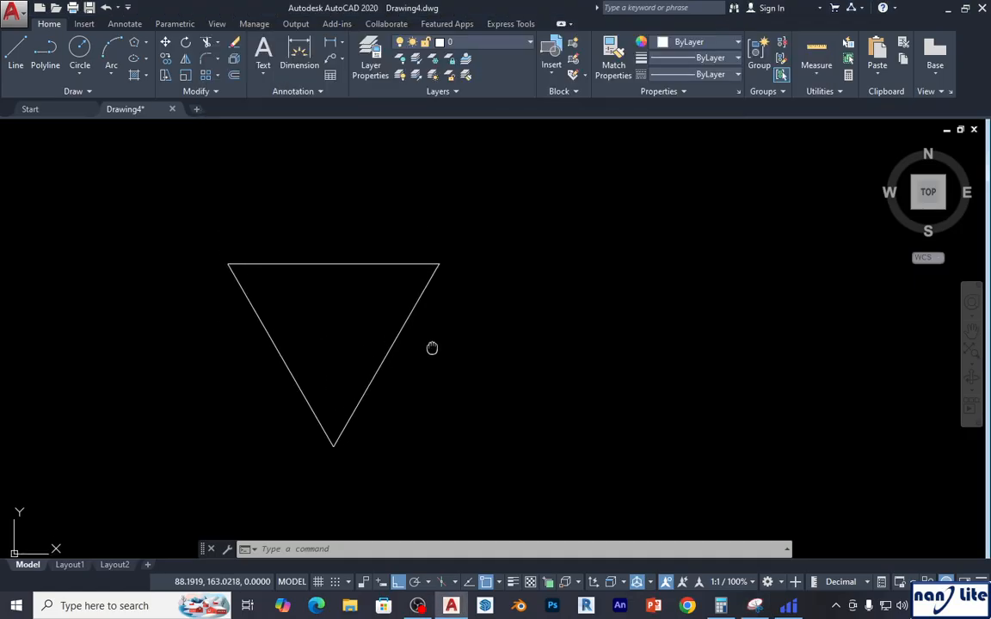
pyautogui.write('c')
pyautogui.press('Return')
pyautogui.click(439, 264)
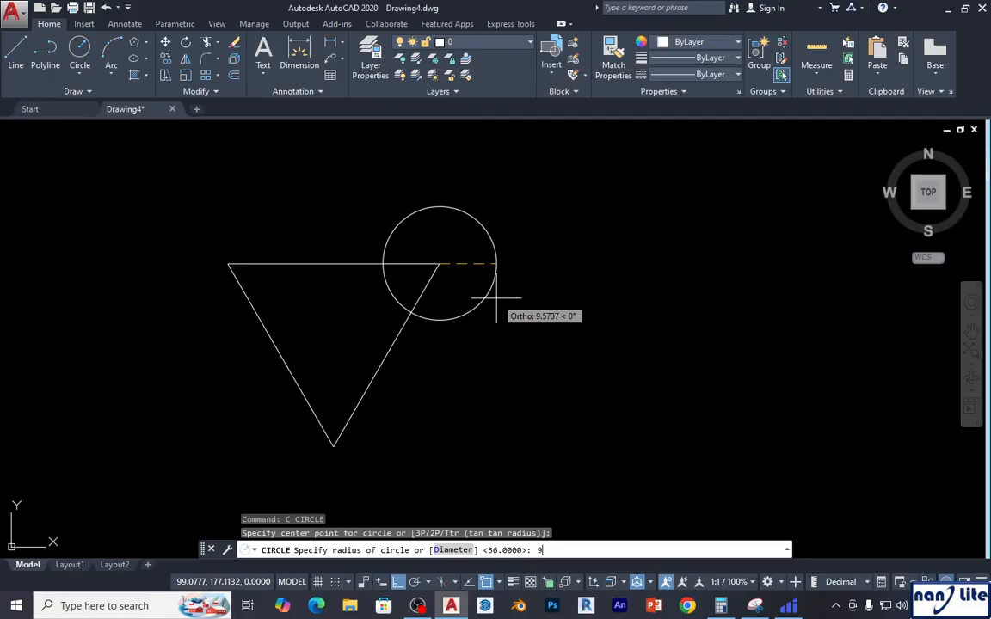
pyautogui.press('Return')
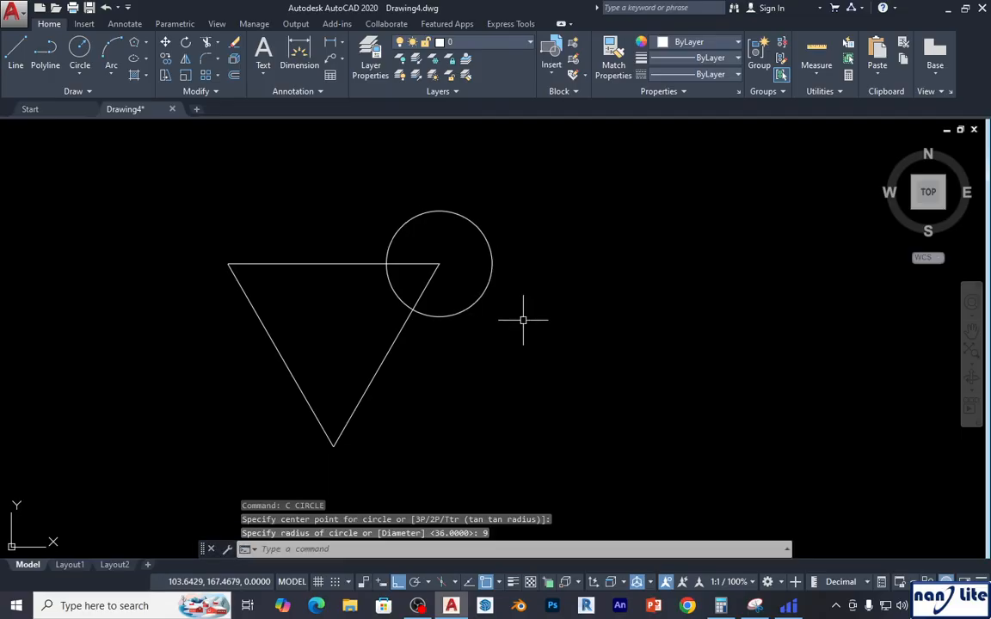
# Step: Mirror the upper-right circle to the upper-left corner about a vertical line through the top side's midpoint, keeping the source
pyautogui.write('mi')
pyautogui.press('Return')
pyautogui.click(522, 318)
pyautogui.click(478, 279)
pyautogui.press('Return')
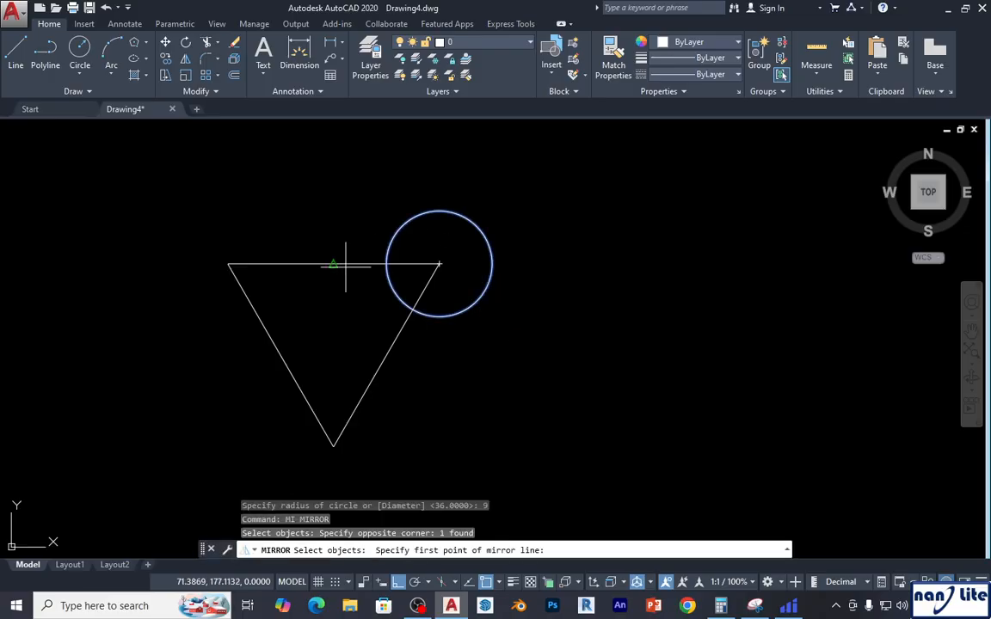
pyautogui.click(334, 264)
pyautogui.click(340, 215)
pyautogui.press('Return')
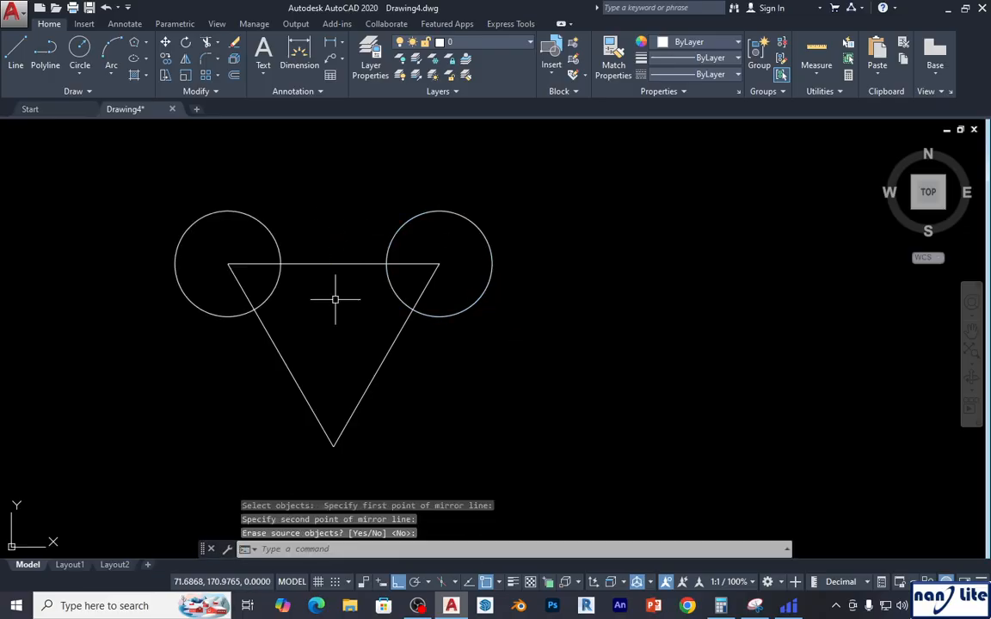
# Step: Draw a circle of radius 9 centred on the midpoint of the triangle's top side
pyautogui.write('c')
pyautogui.press('Return')
pyautogui.click(334, 264)
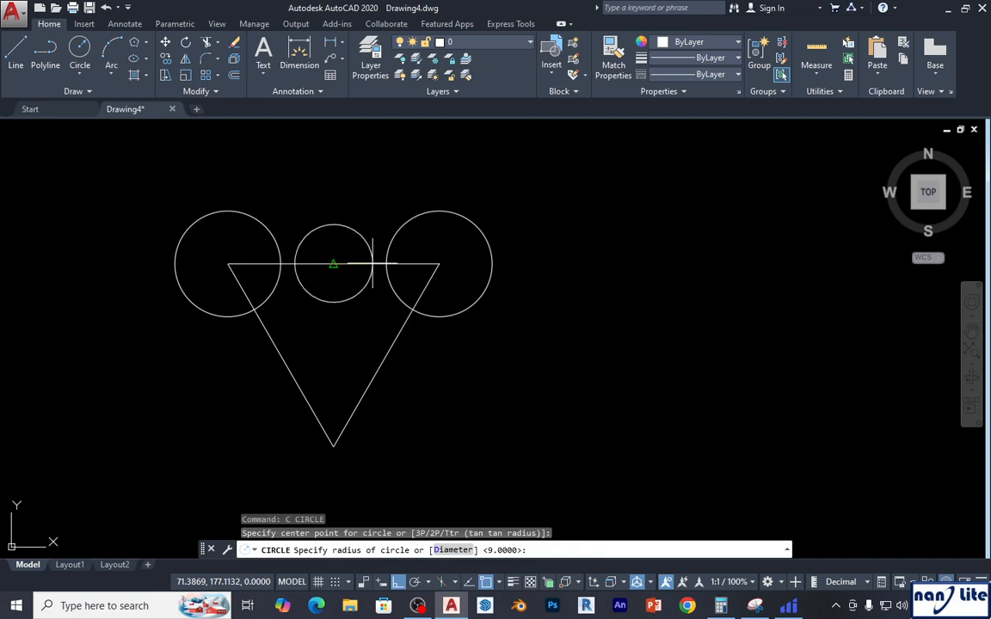
pyautogui.write('9')
pyautogui.press('Return')
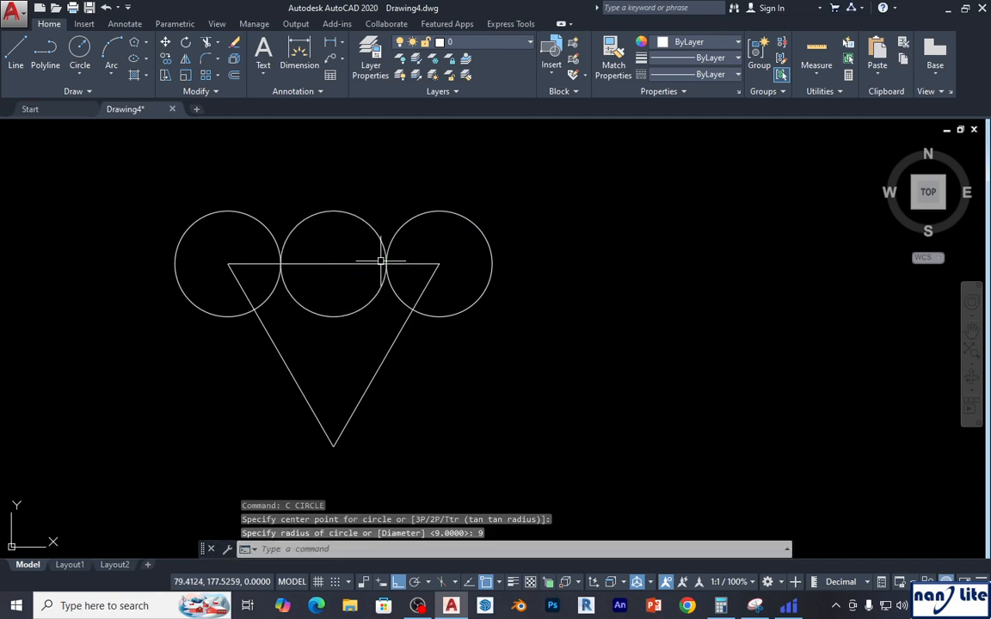
# Step: Mirror the upper-right circle to the bottom corner about the line from the right side's midpoint to the upper-left corner, keeping the source
pyautogui.scroll(-2, 531, 328)
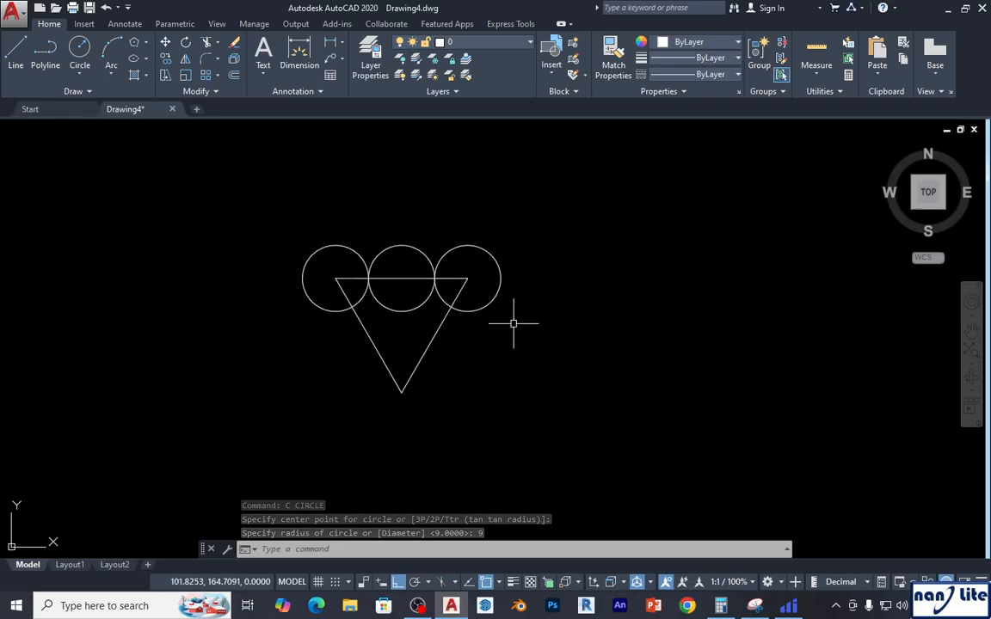
pyautogui.write('mi')
pyautogui.press('Return')
pyautogui.click(517, 323)
pyautogui.click(482, 281)
pyautogui.press('Return')
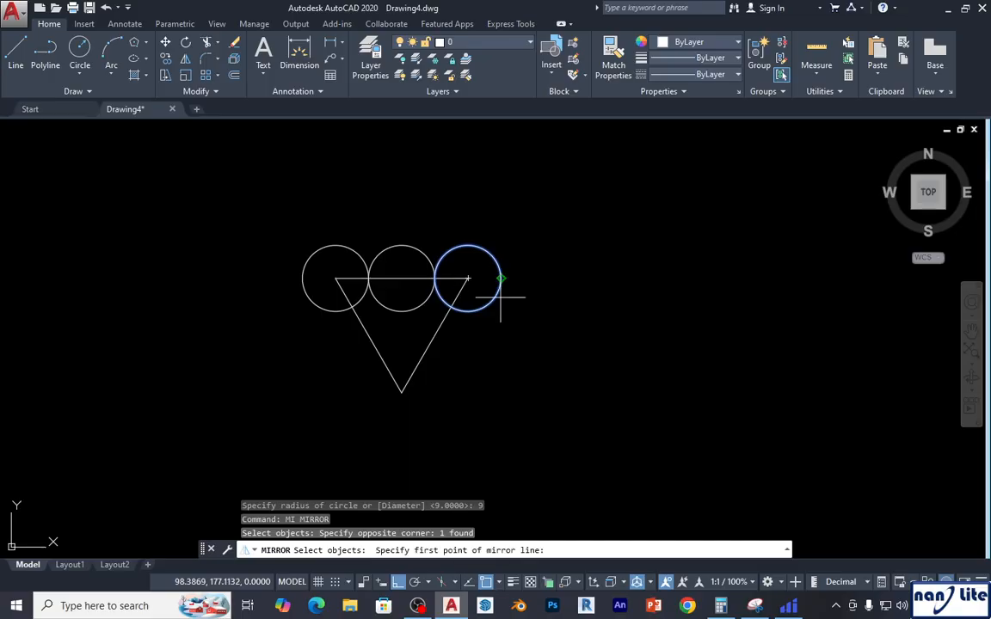
pyautogui.click(435, 335)
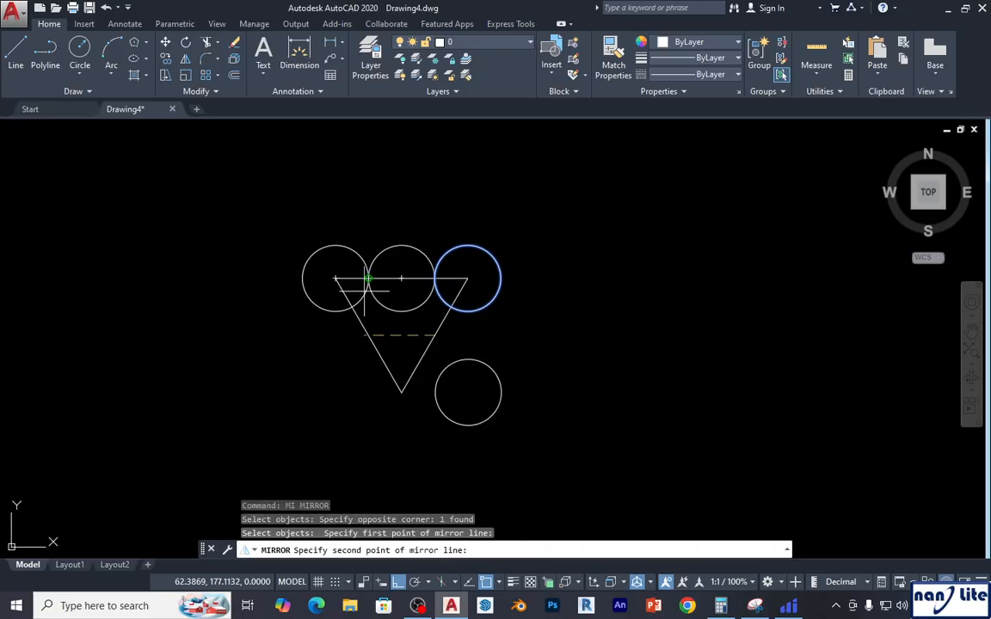
pyautogui.click(335, 278)
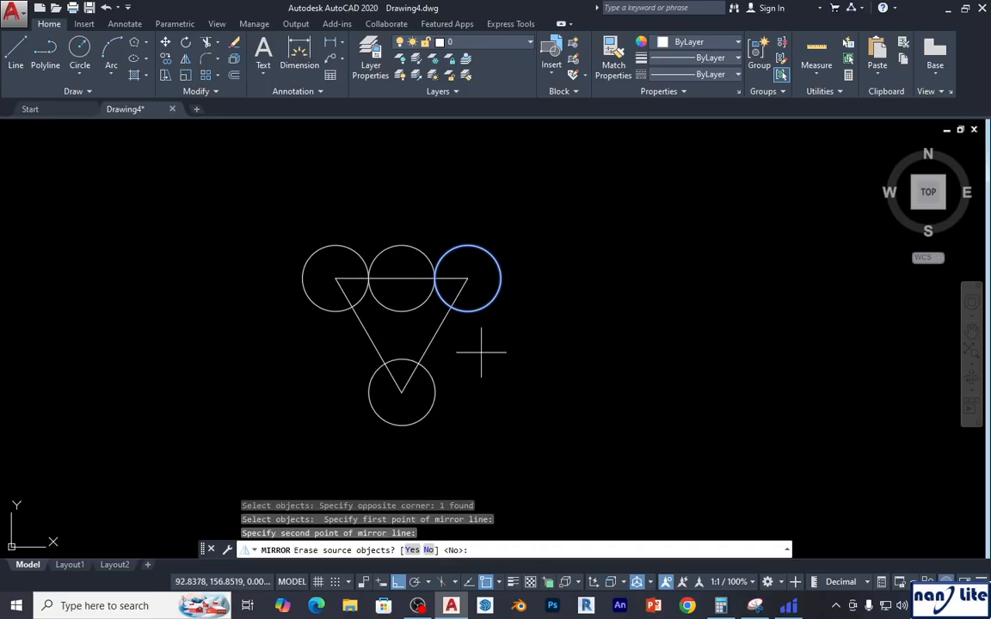
pyautogui.moveTo(481, 361); pyautogui.dragTo(480, 369, button='middle')
pyautogui.press('Return')
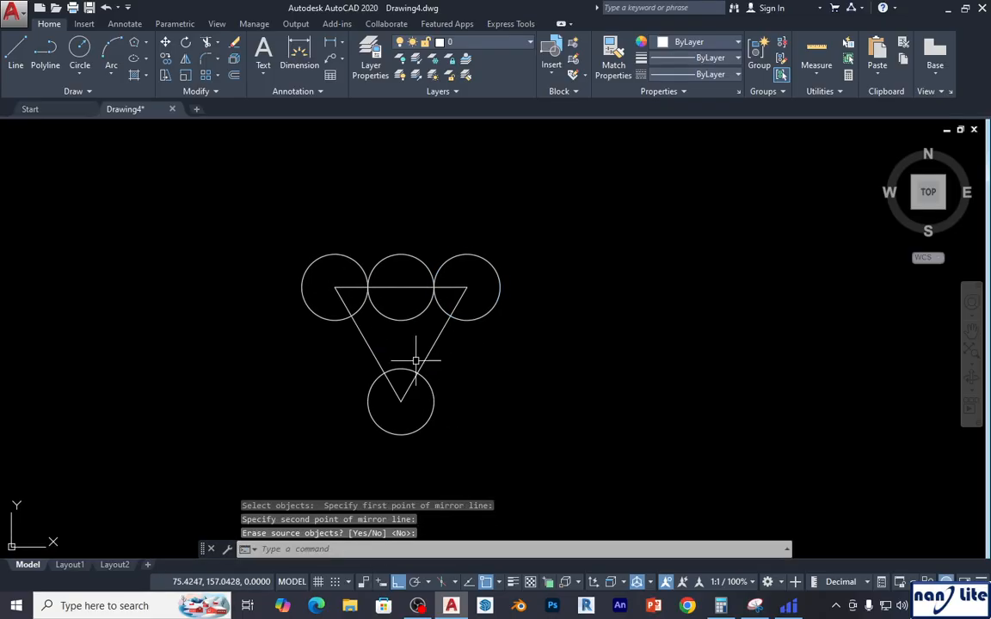
# Step: Copy the circle at the triangle's bottom corner from its centre to the midpoint of the triangle's left side
pyautogui.write('co')
pyautogui.press('Return')
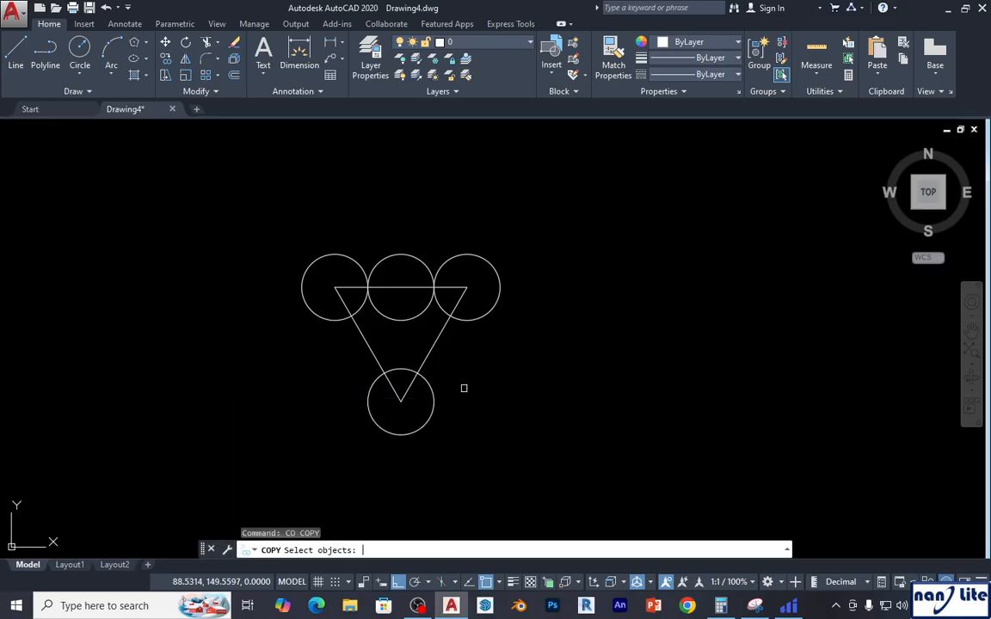
pyautogui.click(435, 399)
pyautogui.press('Return')
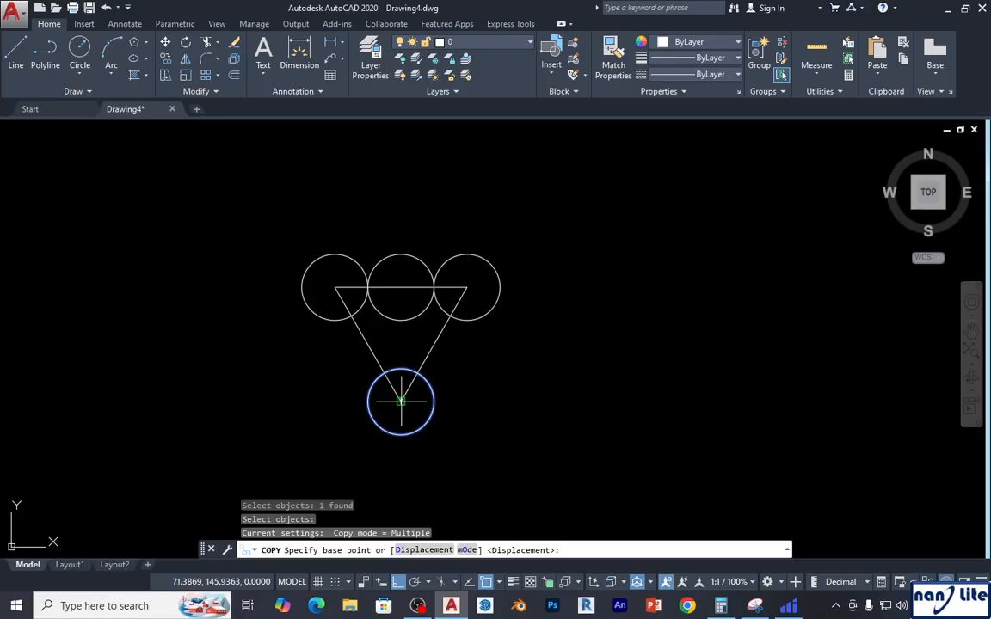
pyautogui.click(400, 400)
pyautogui.click(367, 344)
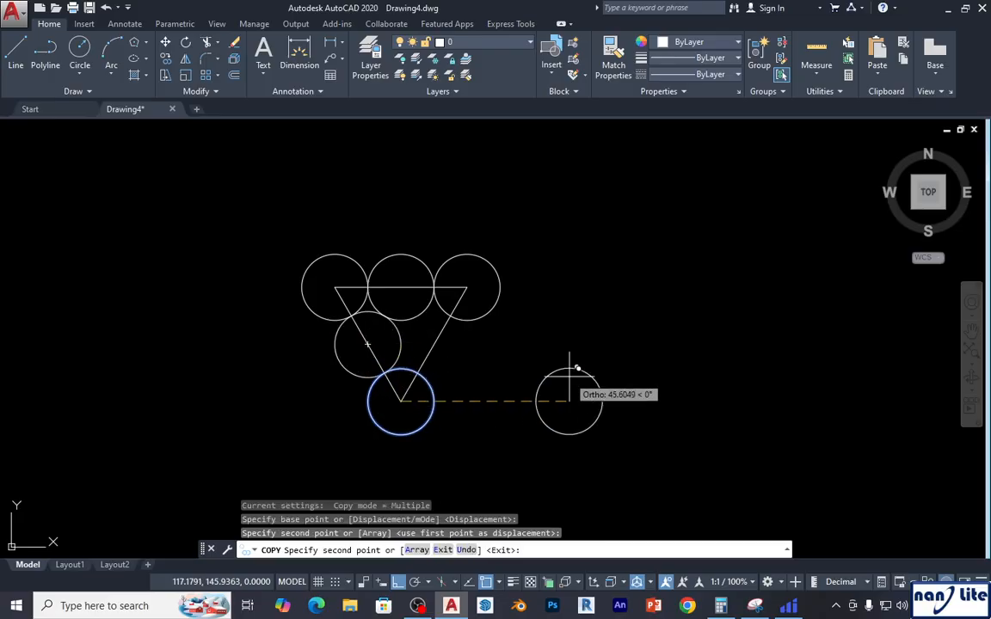
pyautogui.press('Return')
# Step: Mirror the left-side midpoint circle to the right side about a vertical line through the top side's midpoint, keeping the source
pyautogui.write('mi')
pyautogui.press('Return')
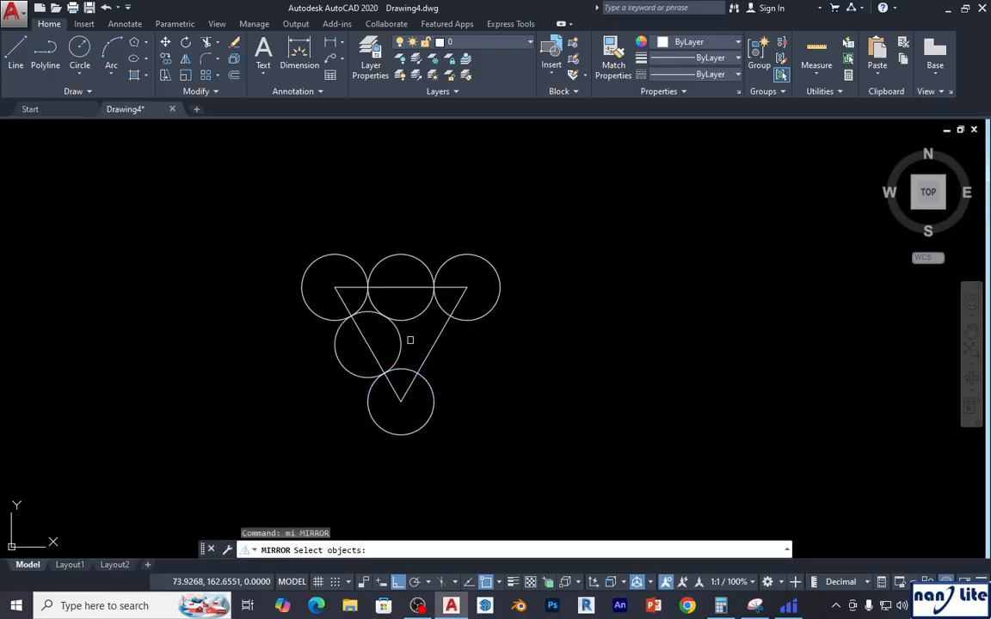
pyautogui.click(367, 312)
pyautogui.press('Return')
pyautogui.click(398, 287)
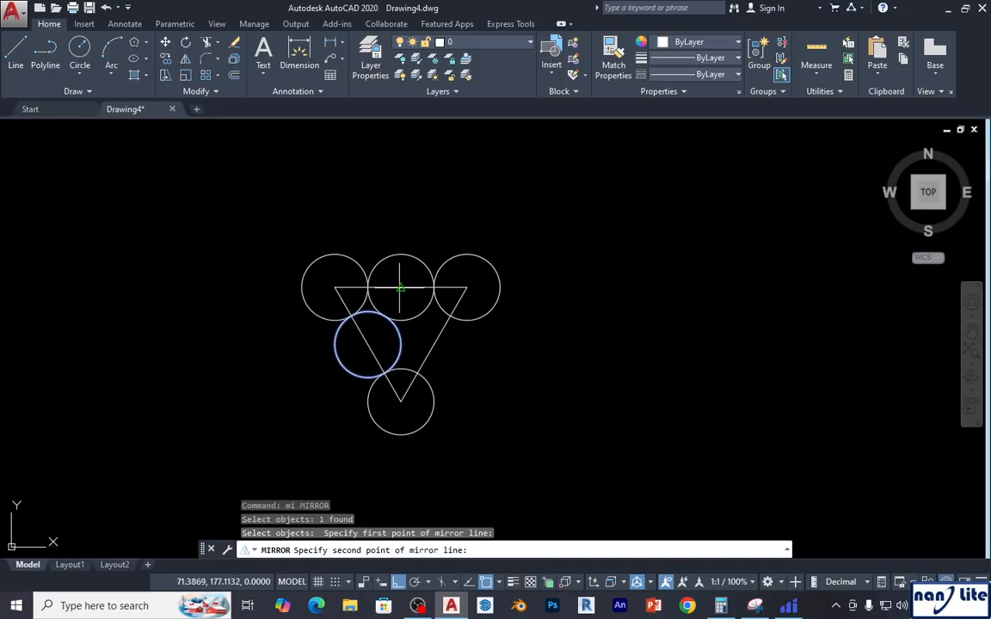
pyautogui.click(421, 178)
pyautogui.press('Return')
# Step: Switch to the paw reference in Snipping Tool, move it beside the drawing, and erase the red marks on the main pad and triangle
pyautogui.scroll(-2, 560, 326)
pyautogui.moveTo(560, 325); pyautogui.dragTo(400, 347, button='middle')
pyautogui.scroll(2, 387, 342)
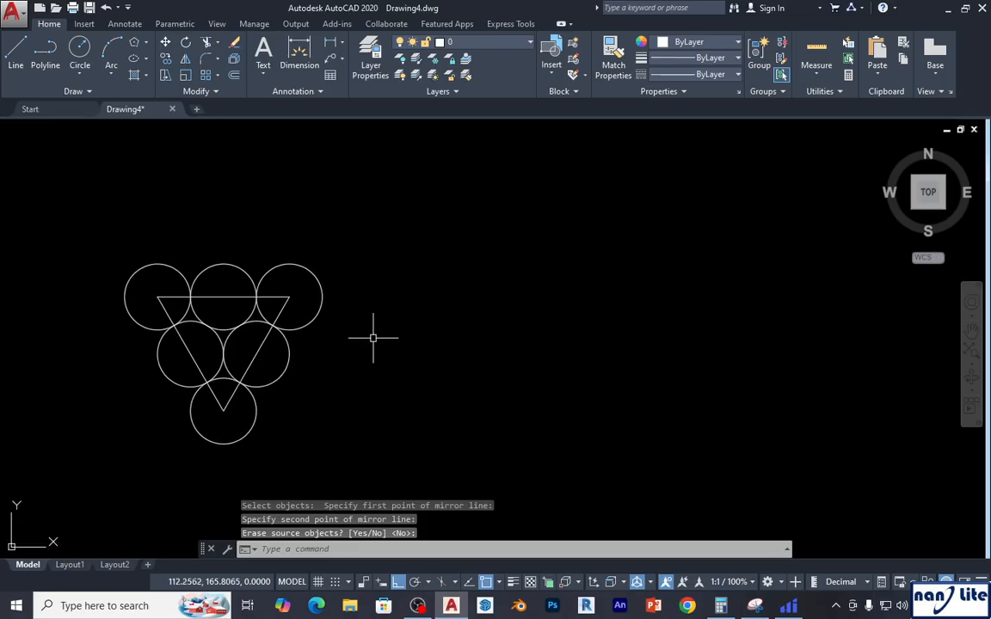
pyautogui.click(754, 606)
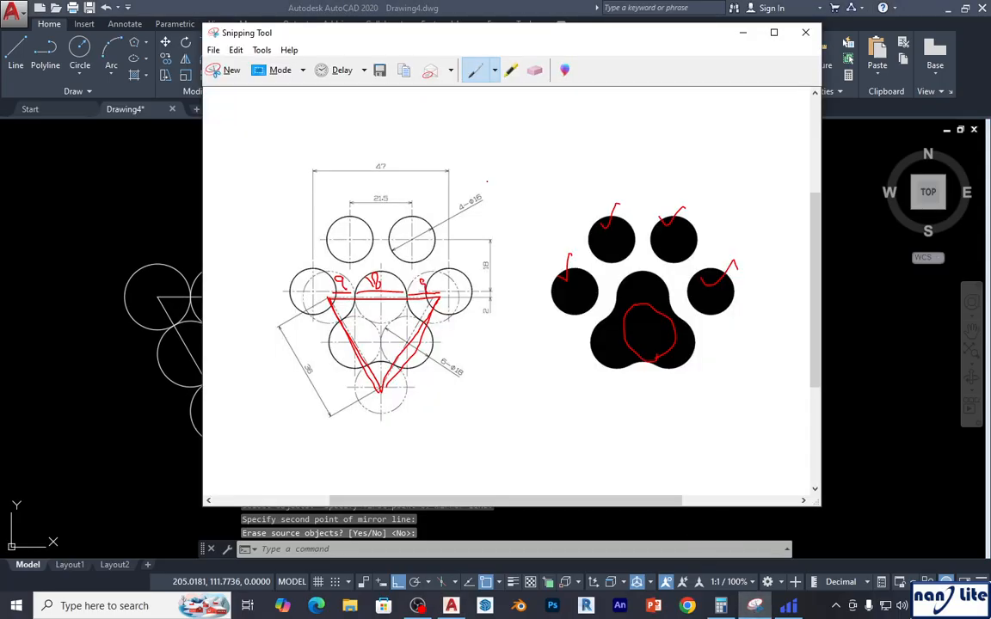
pyautogui.moveTo(514, 34); pyautogui.dragTo(648, 40)
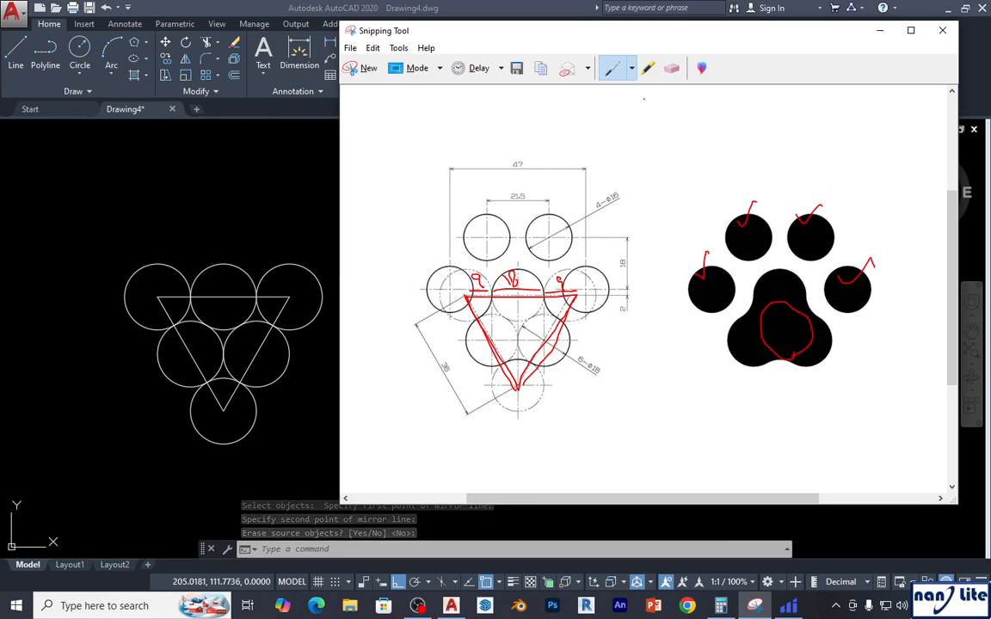
pyautogui.click(674, 69)
pyautogui.click(763, 327)
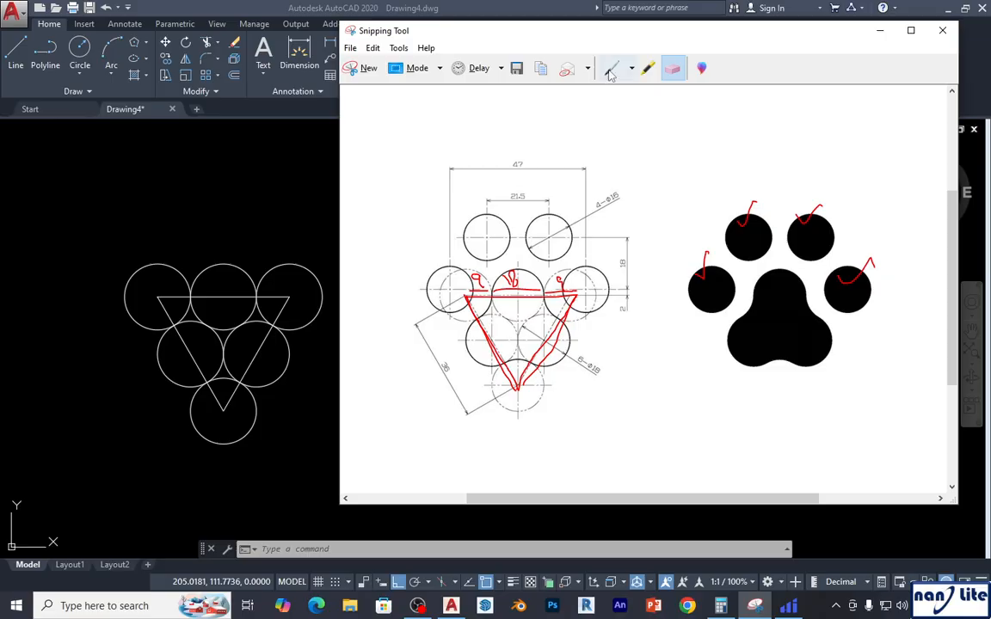
pyautogui.moveTo(560, 280)
pyautogui.mouseDown()
pyautogui.moveTo(563, 305)
pyautogui.moveTo(573, 295)
pyautogui.mouseUp()
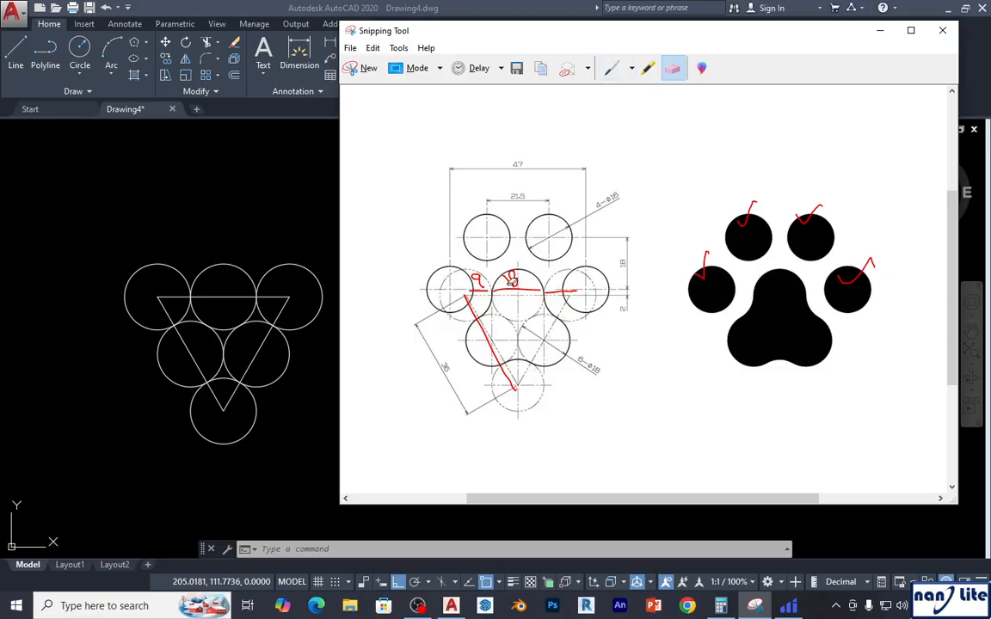
pyautogui.moveTo(486, 288)
pyautogui.mouseDown()
pyautogui.moveTo(478, 319)
pyautogui.moveTo(493, 264)
pyautogui.moveTo(559, 312)
pyautogui.moveTo(557, 289)
pyautogui.mouseUp()
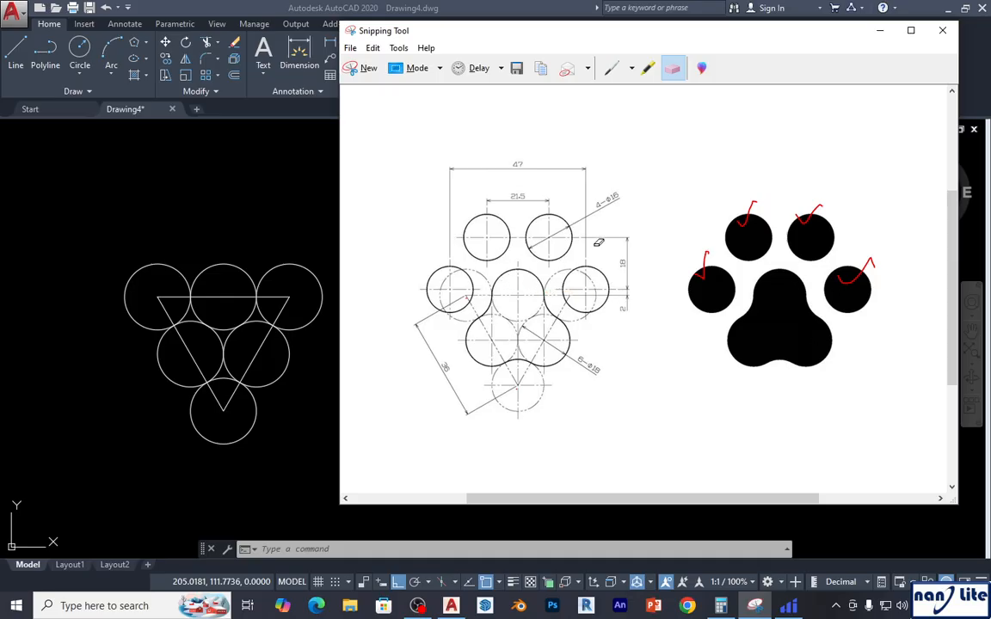
# Step: Circle the 47 dimension in the reference with the pen and draw an arrow from the top pad circle toward the right outer toe
pyautogui.click(612, 68)
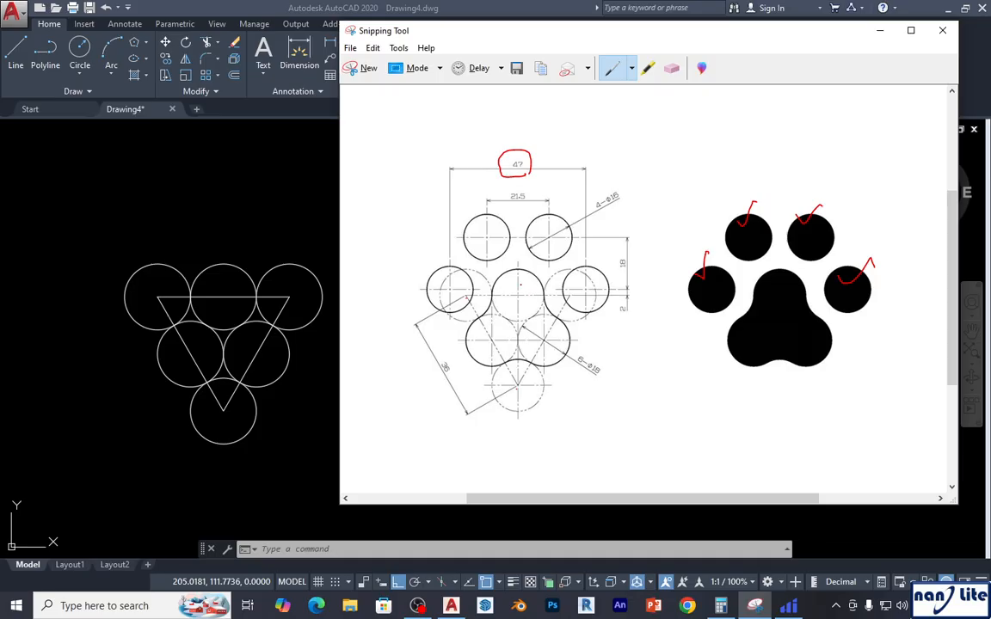
pyautogui.moveTo(520, 285); pyautogui.dragTo(567, 284)
# Step: Switch back to AutoCAD and draw a long vertical line upward from the midpoint of the triangle's top side
pyautogui.click(279, 193)
pyautogui.moveTo(293, 245); pyautogui.dragTo(384, 292, button='middle')
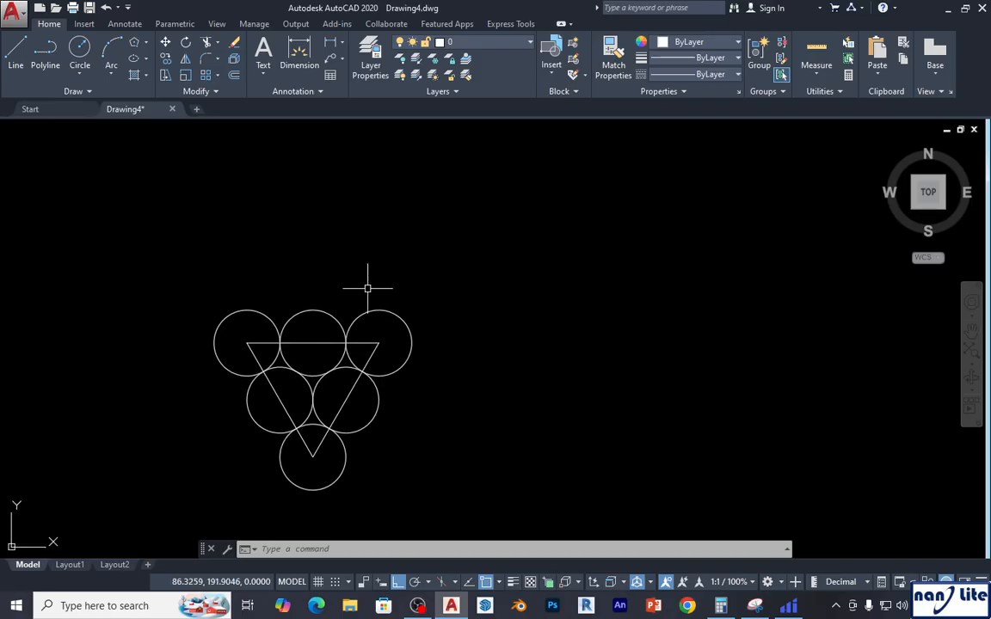
pyautogui.write('l')
pyautogui.press('Return')
pyautogui.click(326, 330)
pyautogui.scroll(-4, 331, 275)
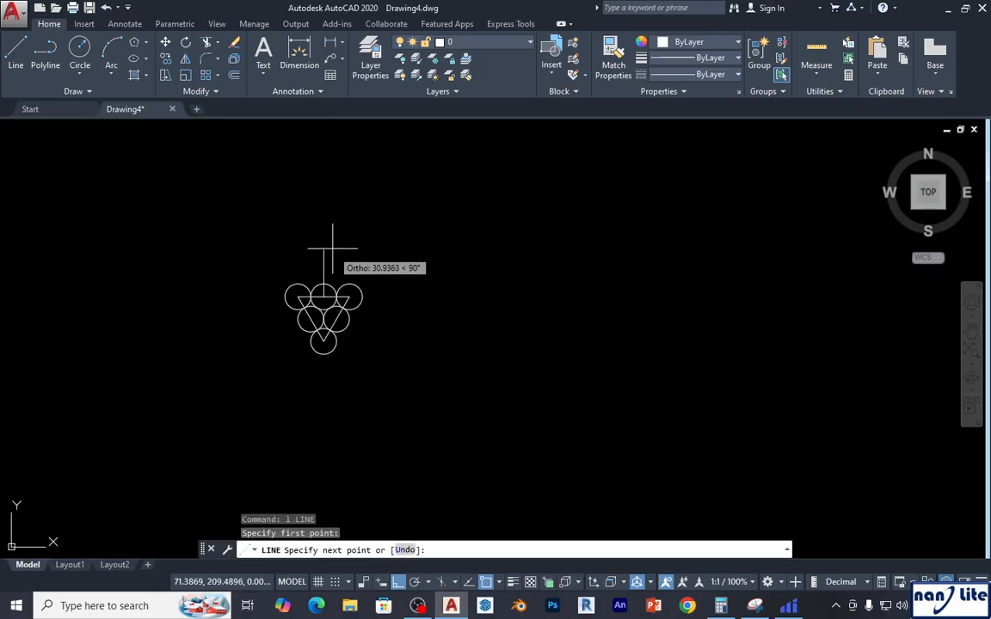
pyautogui.click(339, 162)
pyautogui.press('Return')
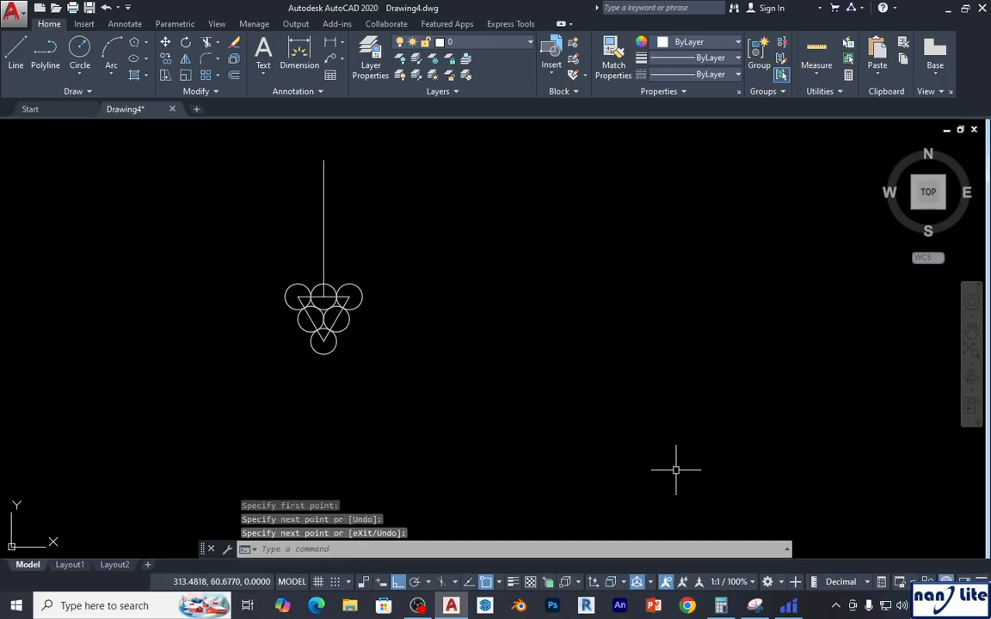
# Step: Check the outer toe spacing in the reference and divide 47 by 2 in Calculator
pyautogui.click(757, 607)
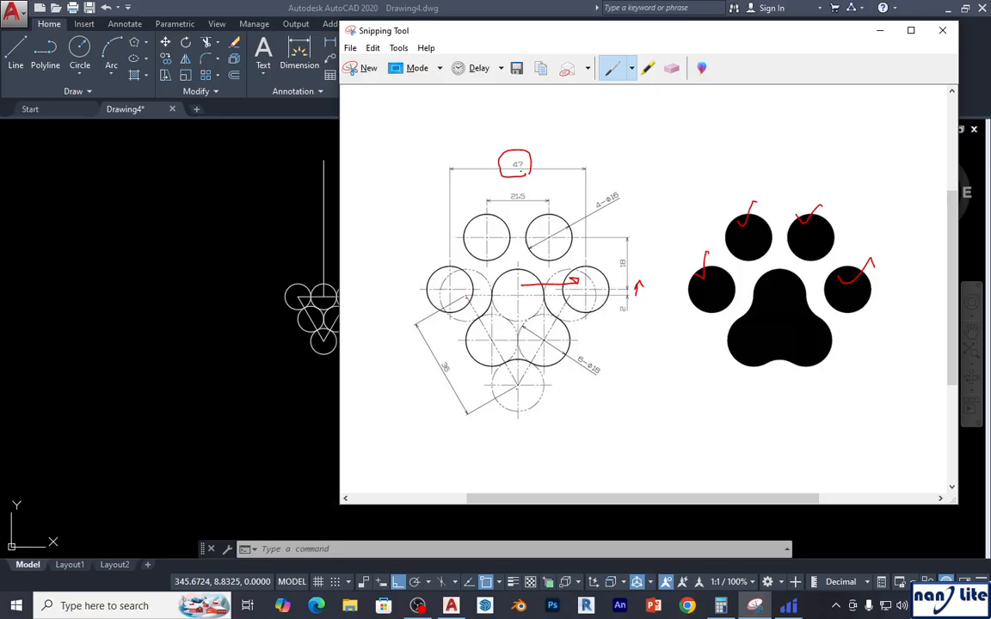
pyautogui.click(176, 193)
pyautogui.moveTo(323, 255); pyautogui.dragTo(259, 282, button='middle')
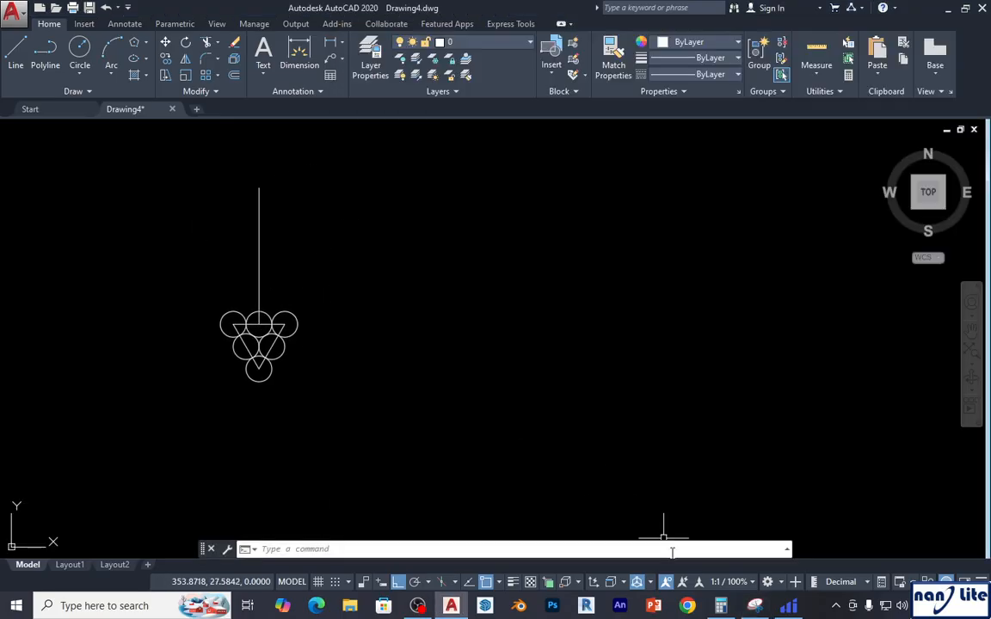
pyautogui.click(721, 605)
pyautogui.click(608, 365)
pyautogui.click(607, 324)
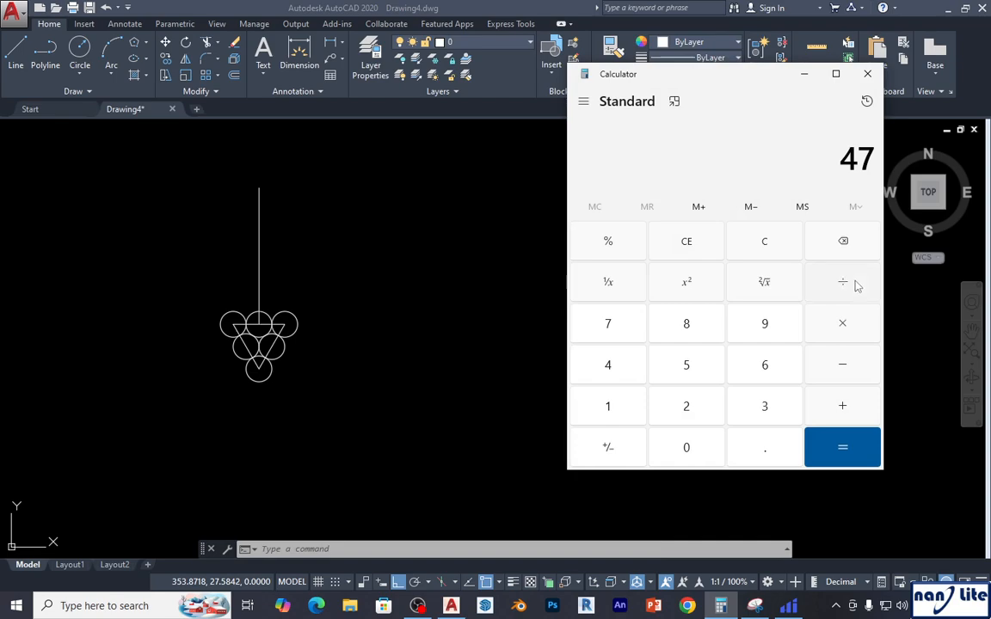
pyautogui.click(855, 285)
pyautogui.click(687, 408)
pyautogui.click(840, 448)
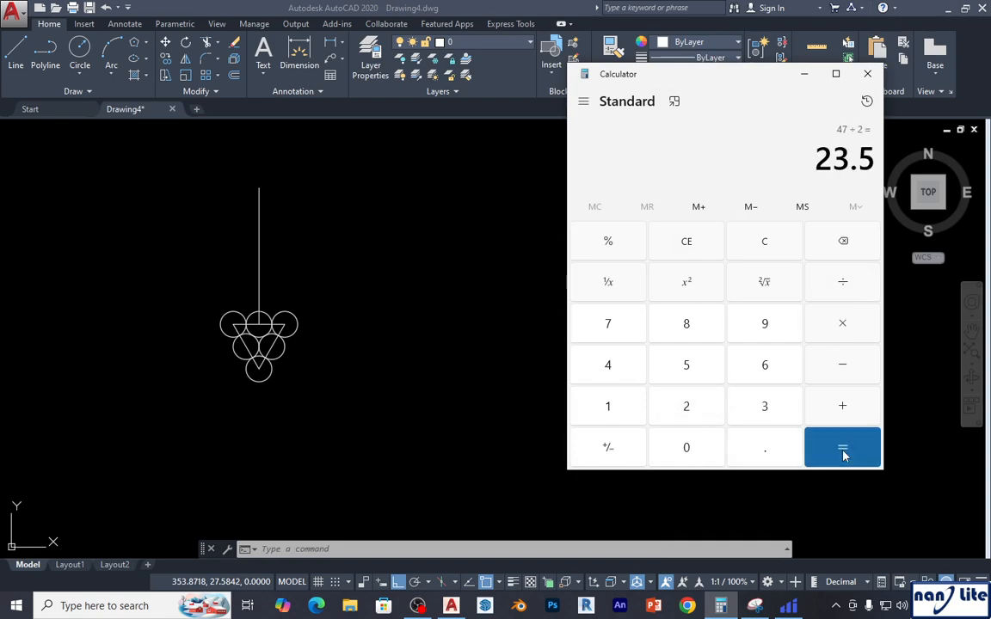
# Step: Switch back to AutoCAD and offset the vertical centre line by 23.5 to both the right and the left
pyautogui.click(559, 267)
pyautogui.moveTo(400, 275); pyautogui.dragTo(405, 266, button='middle')
pyautogui.write('o')
pyautogui.press('Return')
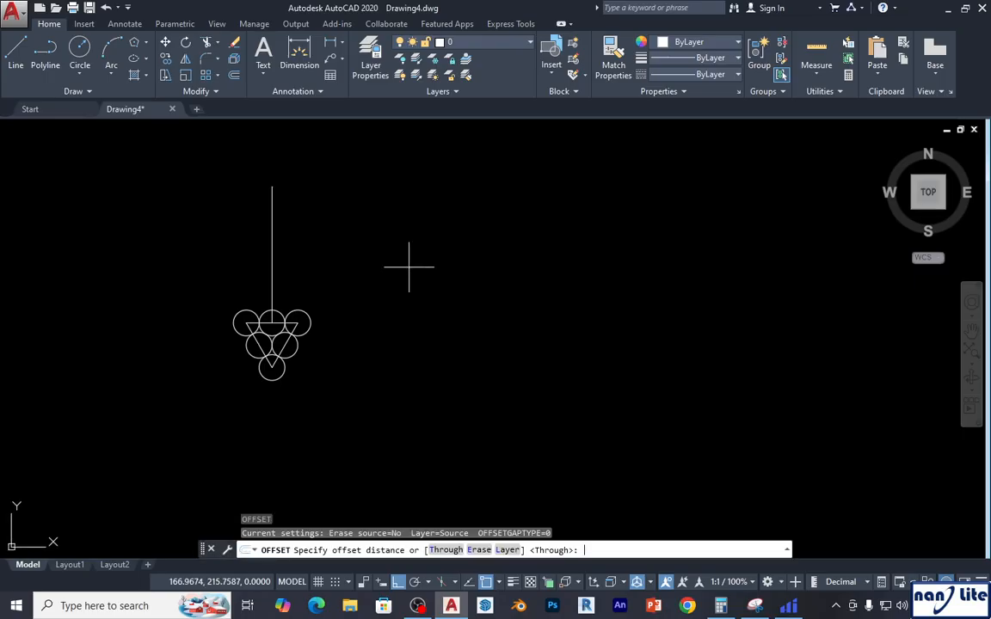
pyautogui.write('23.5')
pyautogui.press('Return')
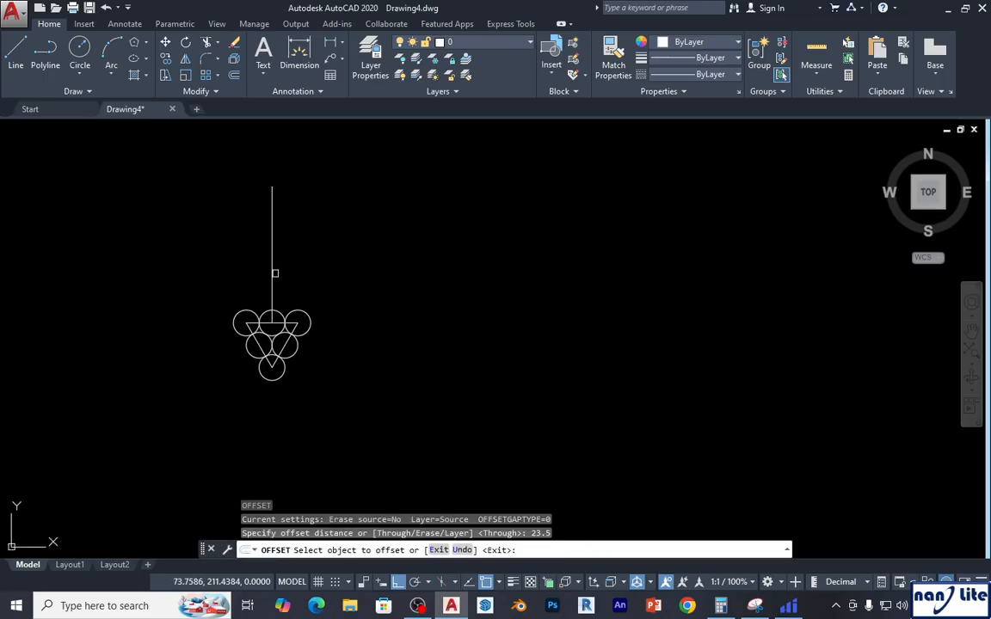
pyautogui.click(272, 274)
pyautogui.click(354, 270)
pyautogui.click(272, 274)
pyautogui.click(249, 276)
pyautogui.press('Escape')
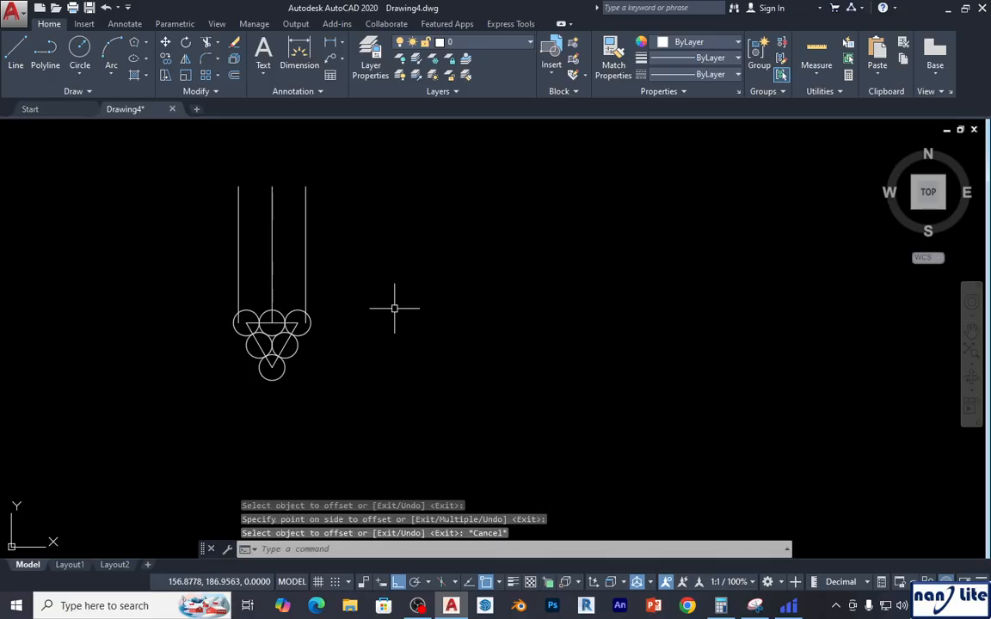
# Step: Circle the 18 and 2 vertical dimensions in the Snipping Tool reference, and return to the AutoCAD drawing
pyautogui.click(755, 606)
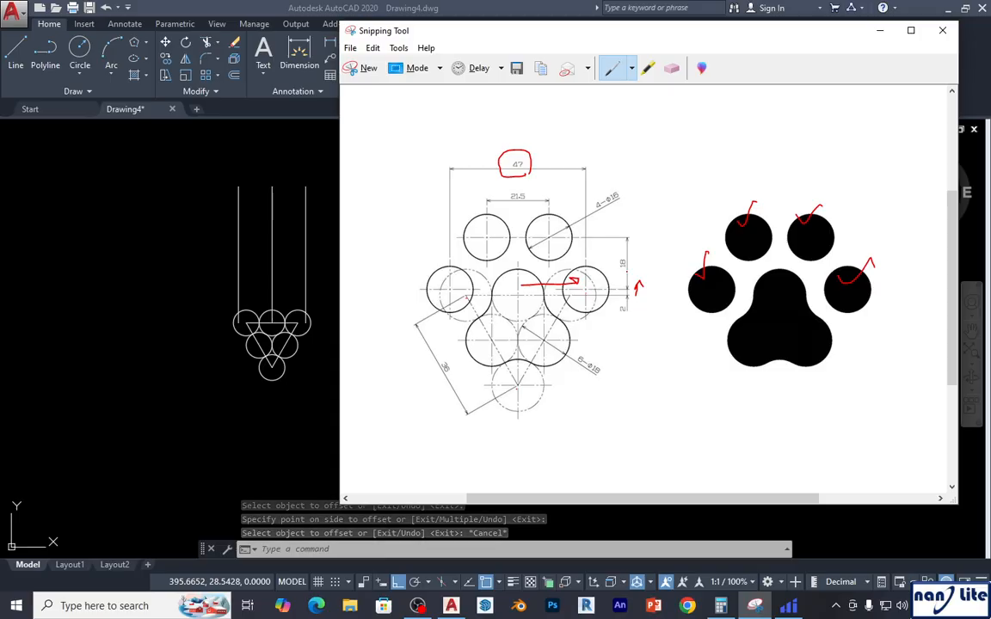
pyautogui.moveTo(622, 250)
pyautogui.mouseDown()
pyautogui.moveTo(613, 265)
pyautogui.moveTo(624, 251)
pyautogui.mouseUp()
pyautogui.moveTo(631, 306)
pyautogui.mouseDown()
pyautogui.moveTo(616, 315)
pyautogui.moveTo(627, 301)
pyautogui.mouseUp()
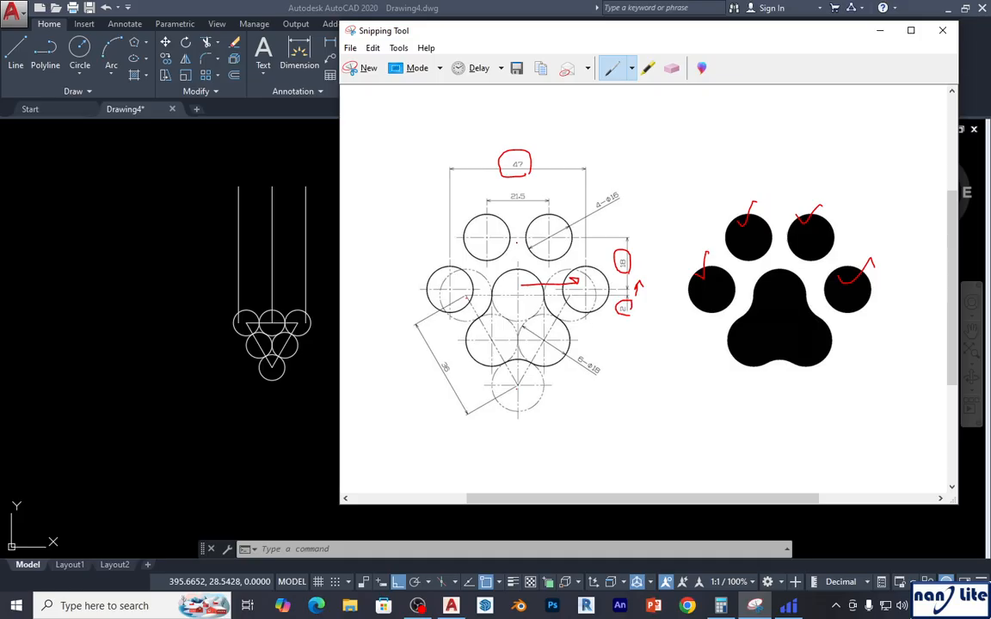
pyautogui.click(279, 311)
pyautogui.scroll(5, 277, 325)
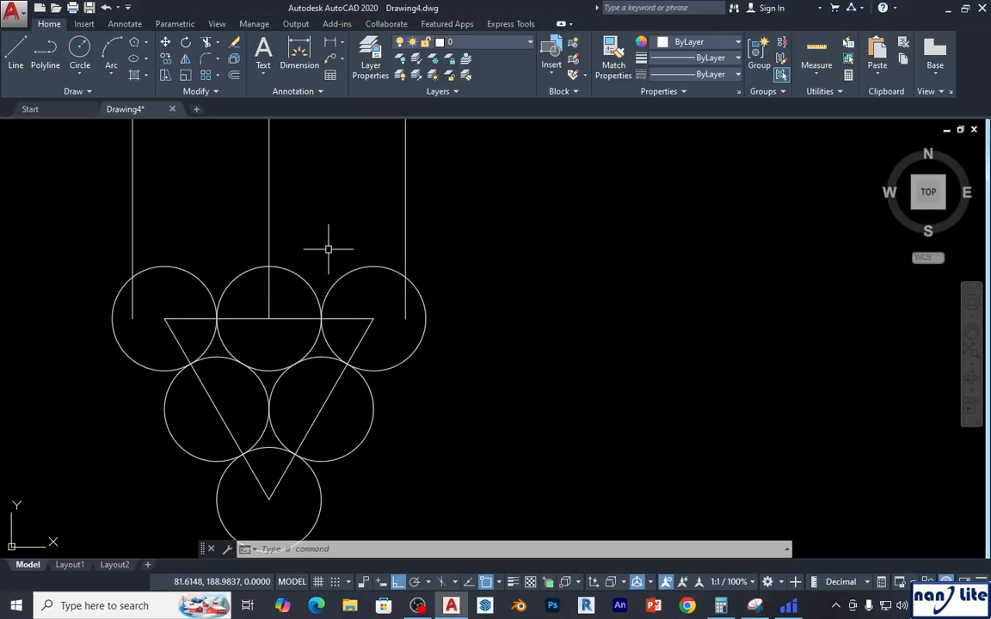
pyautogui.write('o')
pyautogui.press('Return')
pyautogui.write('20')
pyautogui.press('Return')
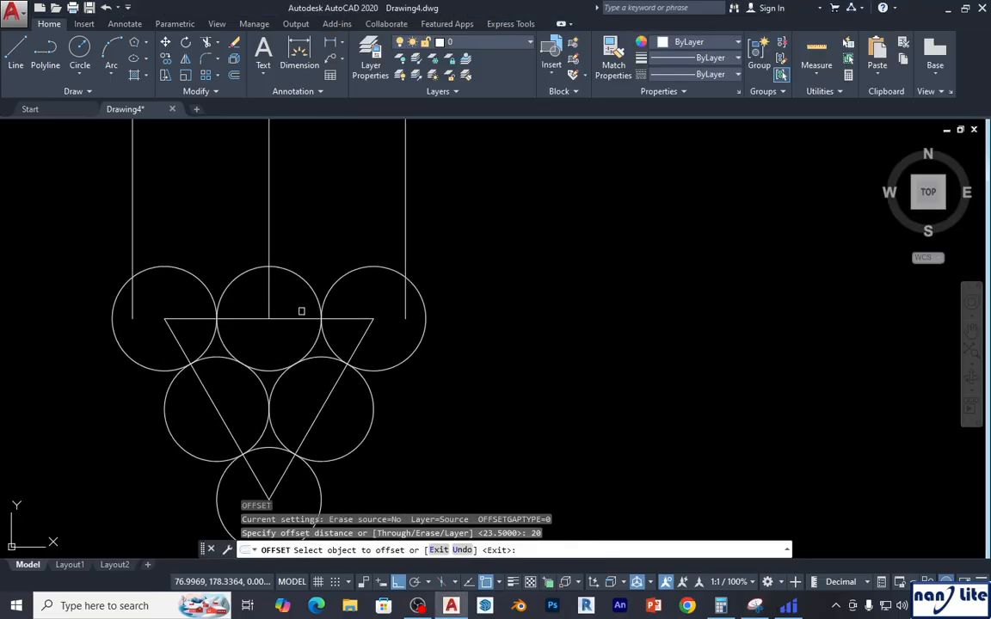
pyautogui.click(298, 319)
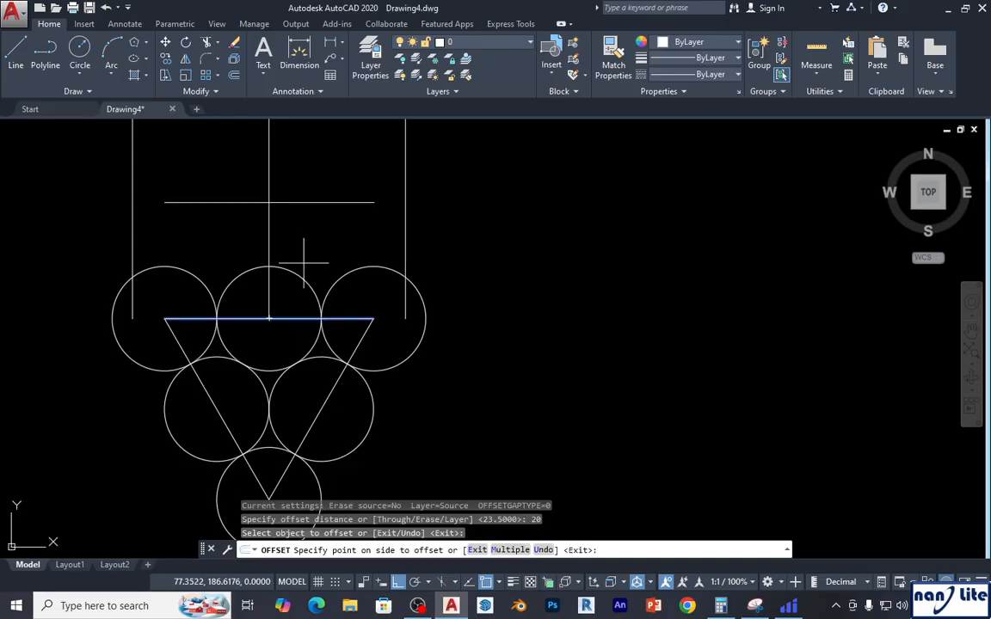
pyautogui.press('Escape')
# Step: Offset the triangle's top side upward by 20
pyautogui.write('o')
pyautogui.press('Return')
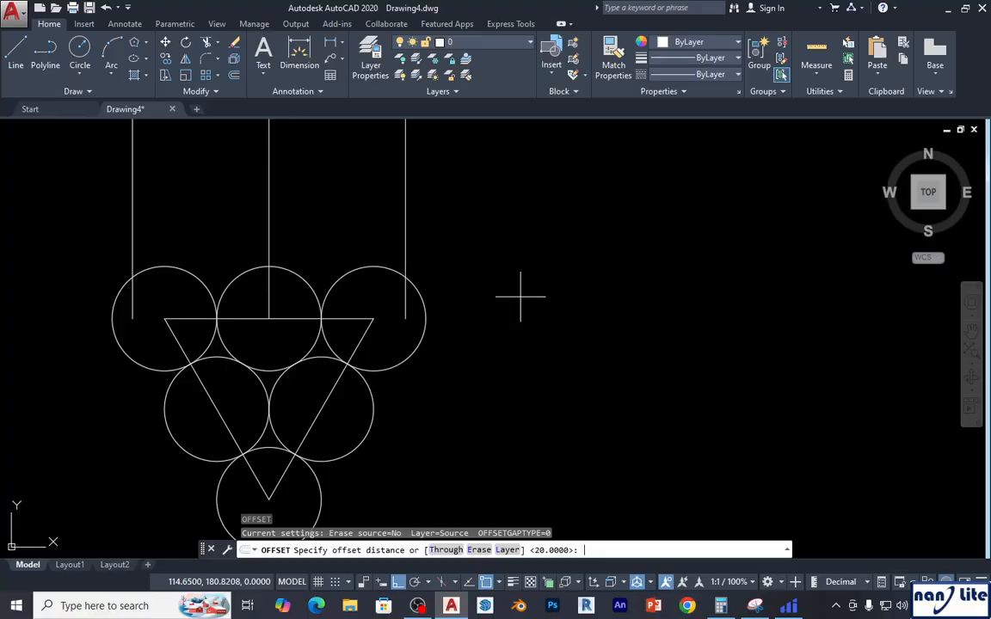
pyautogui.write('20')
pyautogui.press('Return')
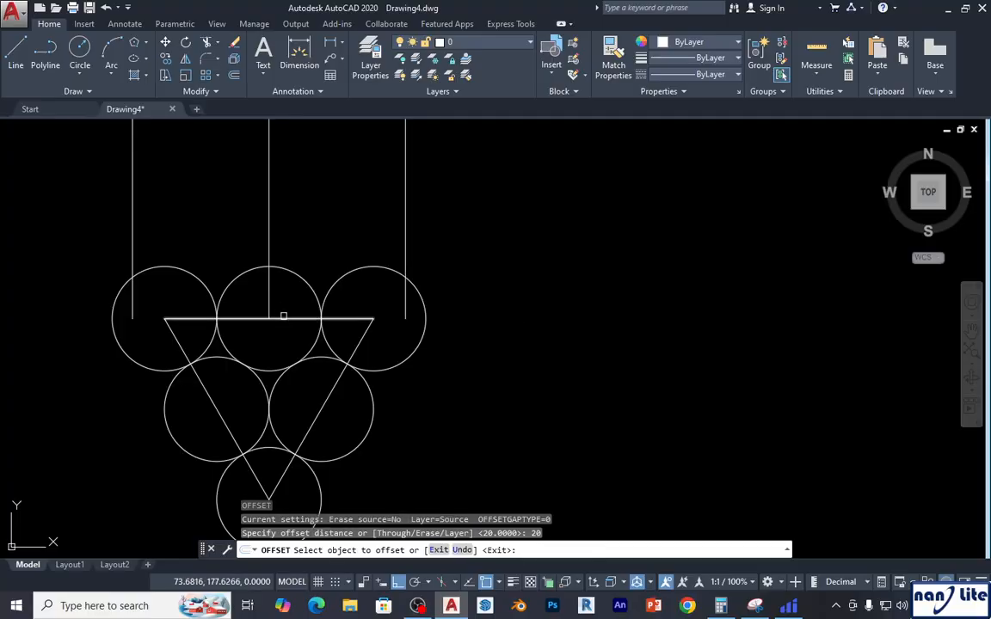
pyautogui.click(283, 319)
pyautogui.click(310, 233)
pyautogui.scroll(-4, 448, 261)
pyautogui.press('Escape')
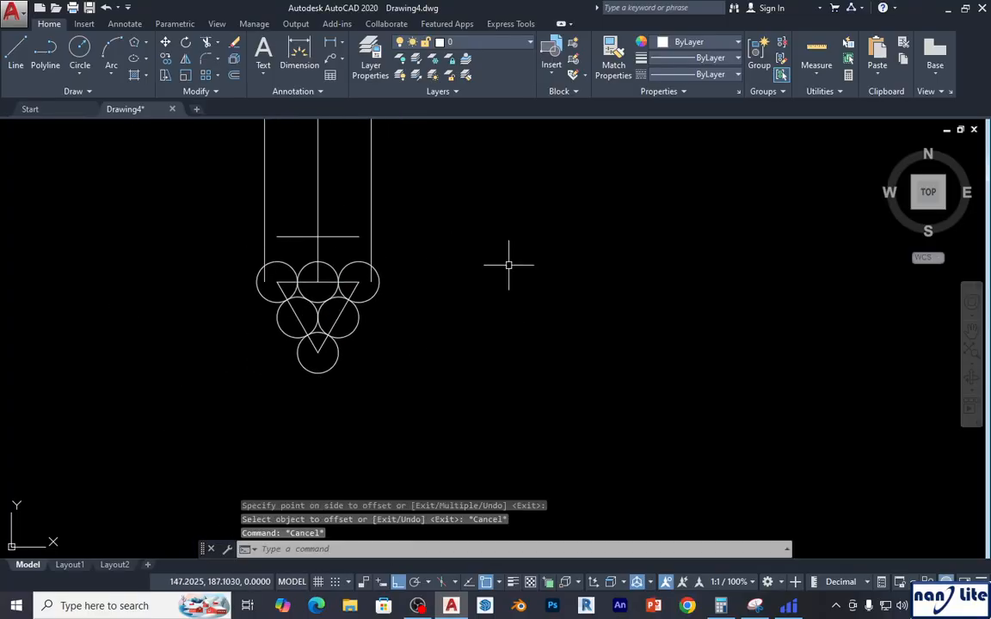
# Step: Circle the 21.5 spacing dimension in the Snipping Tool reference and divide 21.5 by 2 in Calculator
pyautogui.click(754, 606)
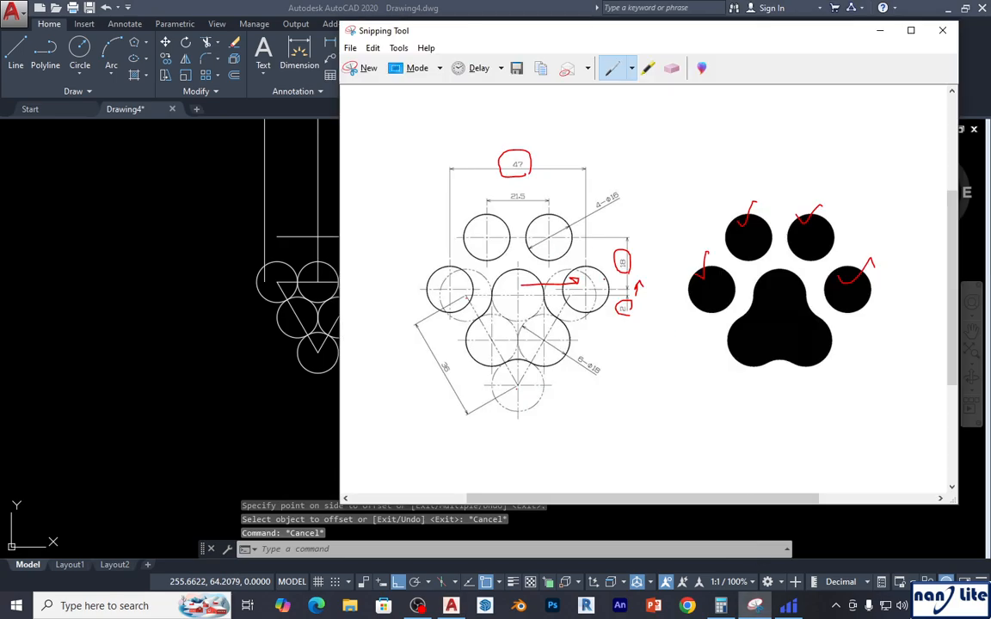
pyautogui.moveTo(504, 204)
pyautogui.mouseDown()
pyautogui.moveTo(530, 204)
pyautogui.moveTo(522, 188)
pyautogui.moveTo(528, 203)
pyautogui.mouseUp()
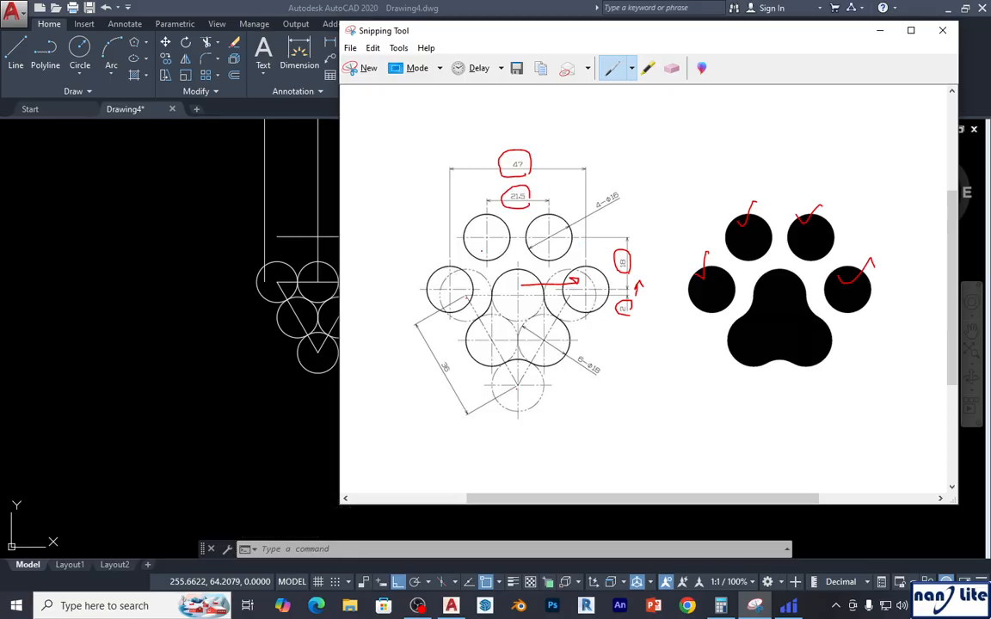
pyautogui.click(721, 606)
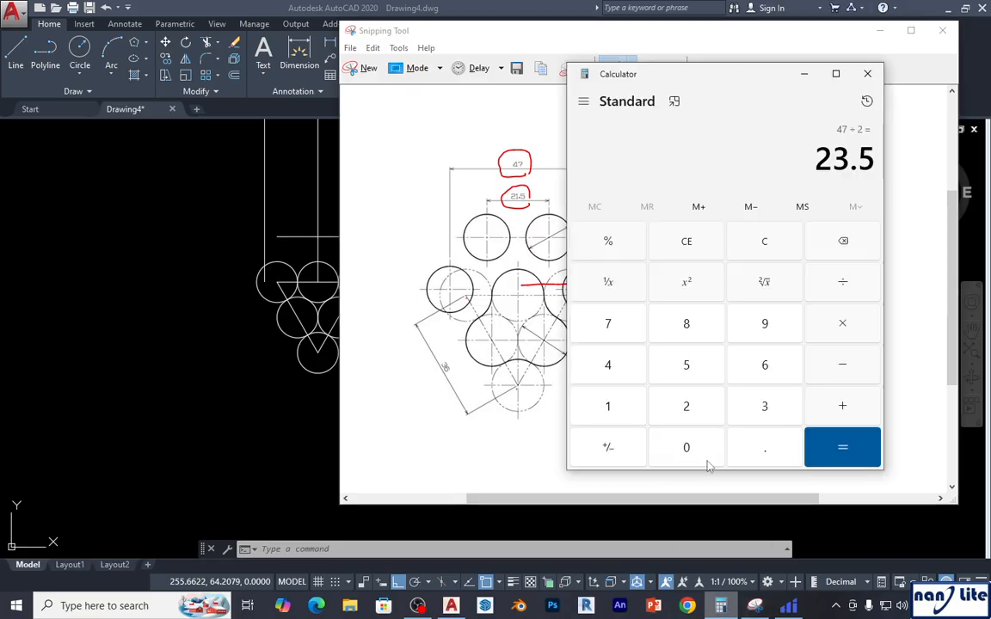
pyautogui.click(697, 416)
pyautogui.click(607, 406)
pyautogui.click(766, 451)
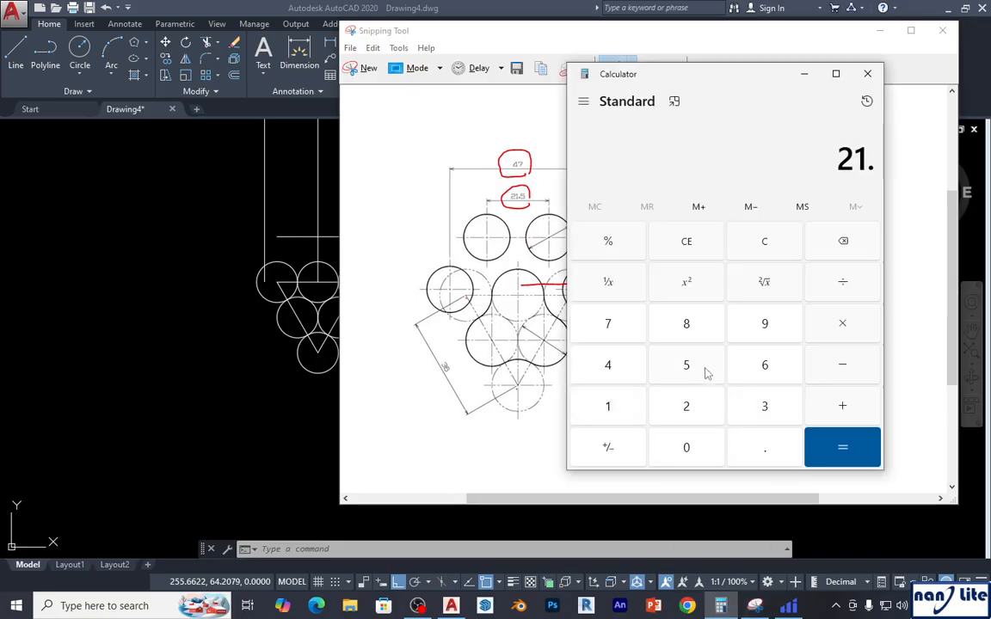
pyautogui.click(701, 370)
pyautogui.click(812, 290)
pyautogui.click(687, 406)
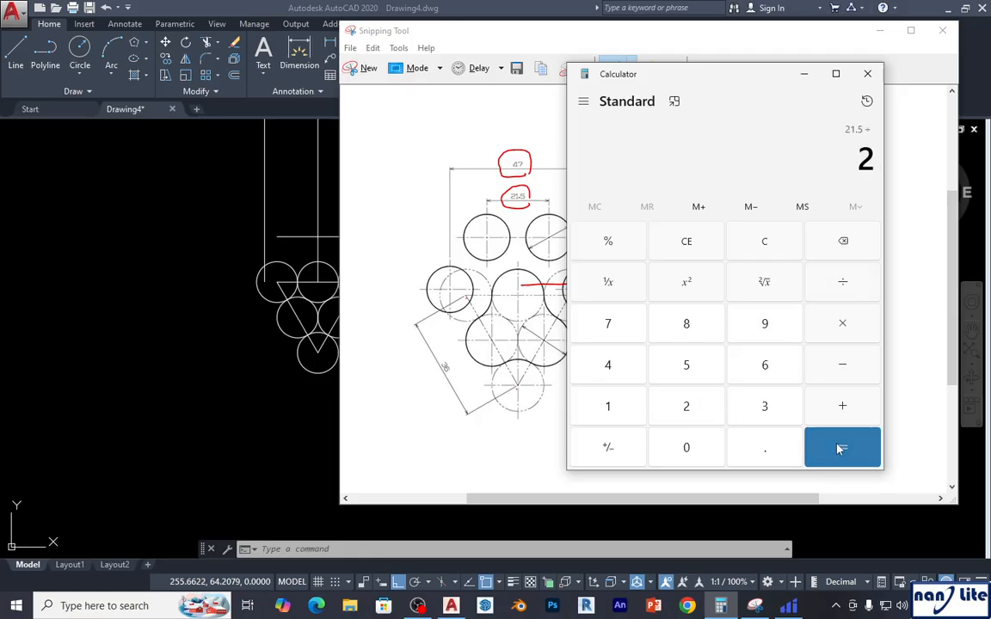
pyautogui.click(844, 447)
# Step: Switch back to AutoCAD and offset the vertical centre line by 10.75 to both the right and the left
pyautogui.click(179, 276)
pyautogui.moveTo(342, 243); pyautogui.dragTo(324, 308, button='middle')
pyautogui.press('Return')
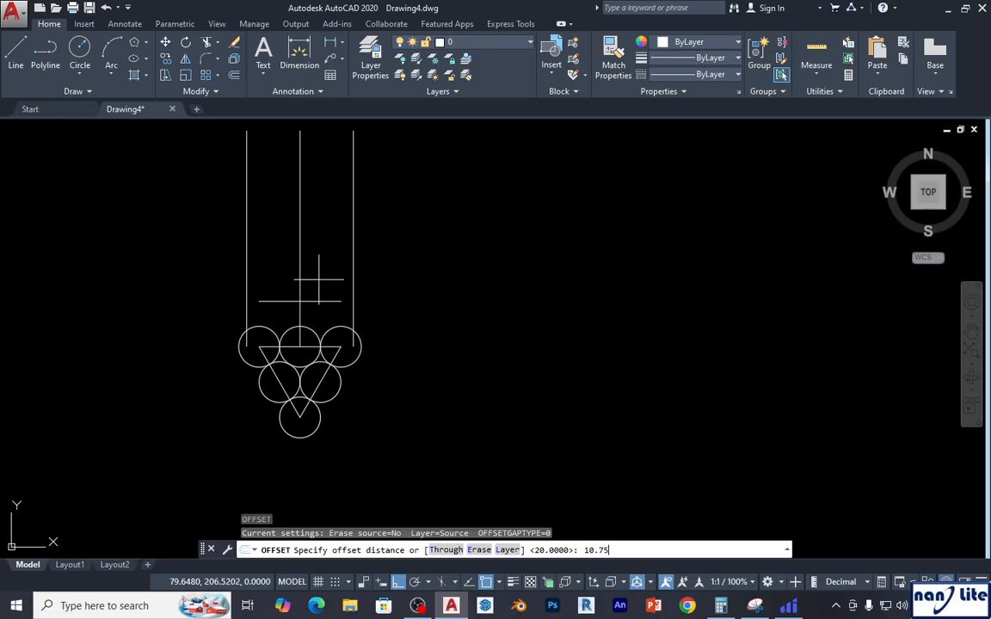
pyautogui.press('Return')
pyautogui.click(300, 279)
pyautogui.click(522, 274)
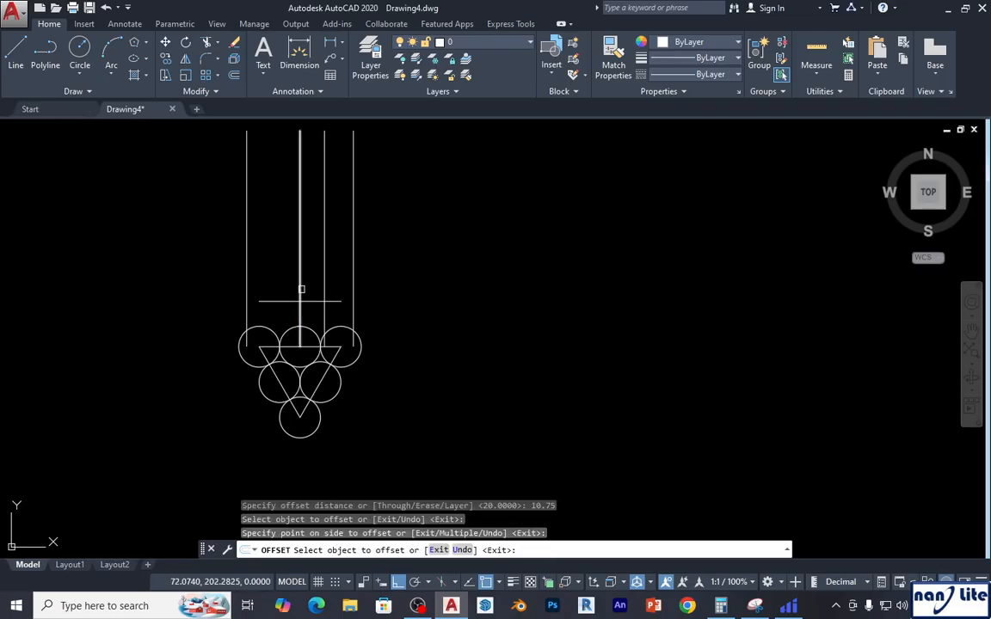
pyautogui.press('Escape')
pyautogui.scroll(4, 351, 343)
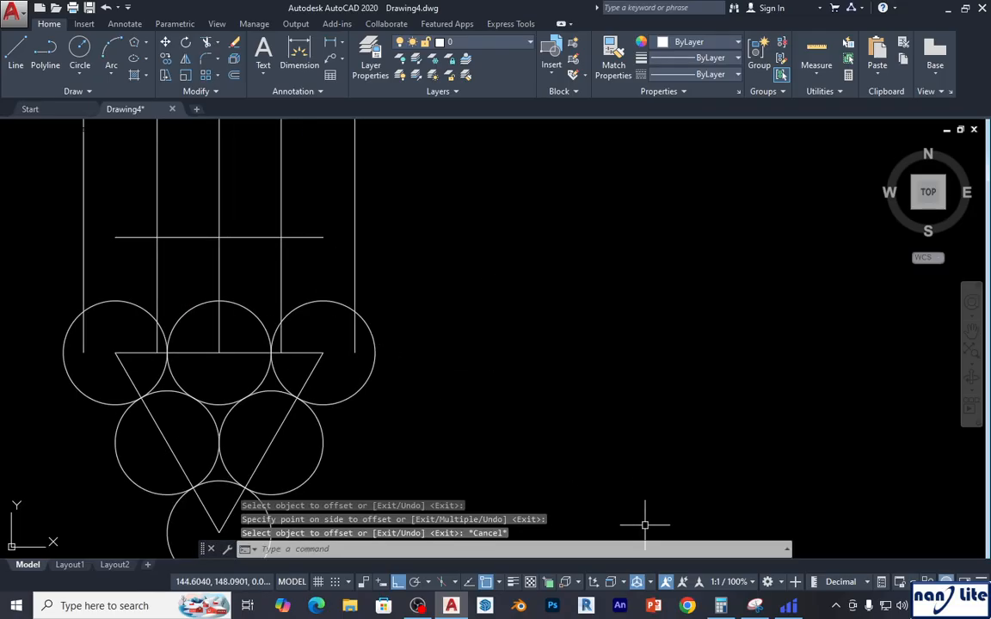
# Step: Check the toe diameter in the reference and draw a diameter 16 circle where the right inner vertical line crosses the upper horizontal line
pyautogui.click(755, 607)
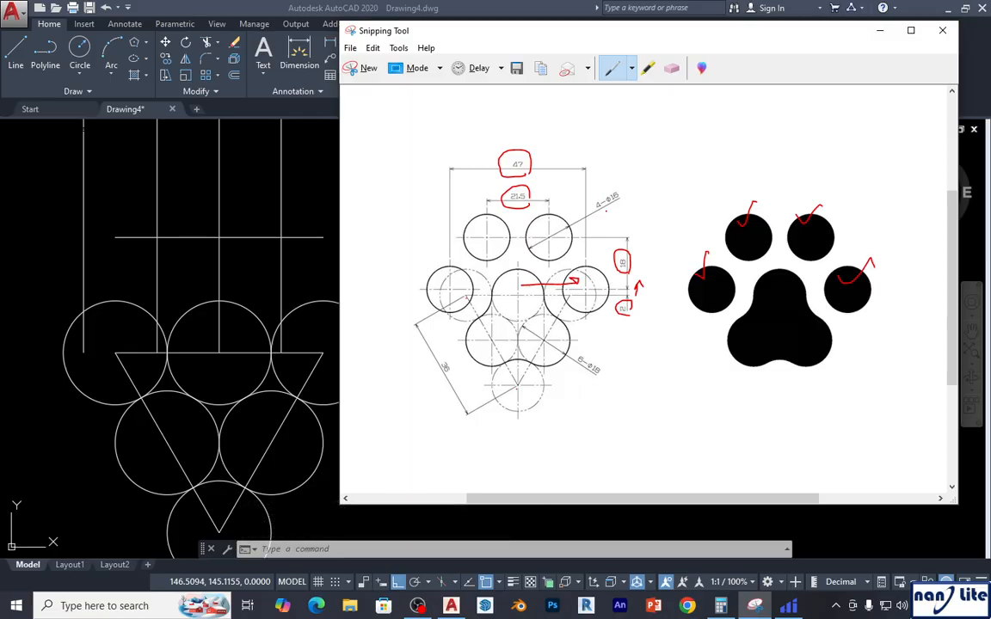
pyautogui.click(274, 245)
pyautogui.write('c')
pyautogui.press('Return')
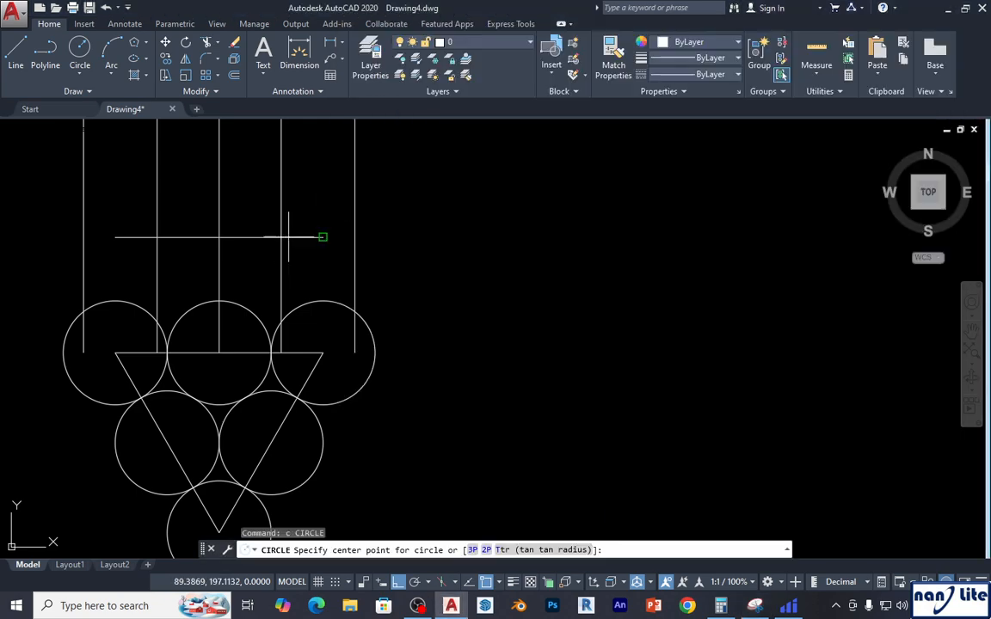
pyautogui.click(281, 236)
pyautogui.write('d')
pyautogui.press('Return')
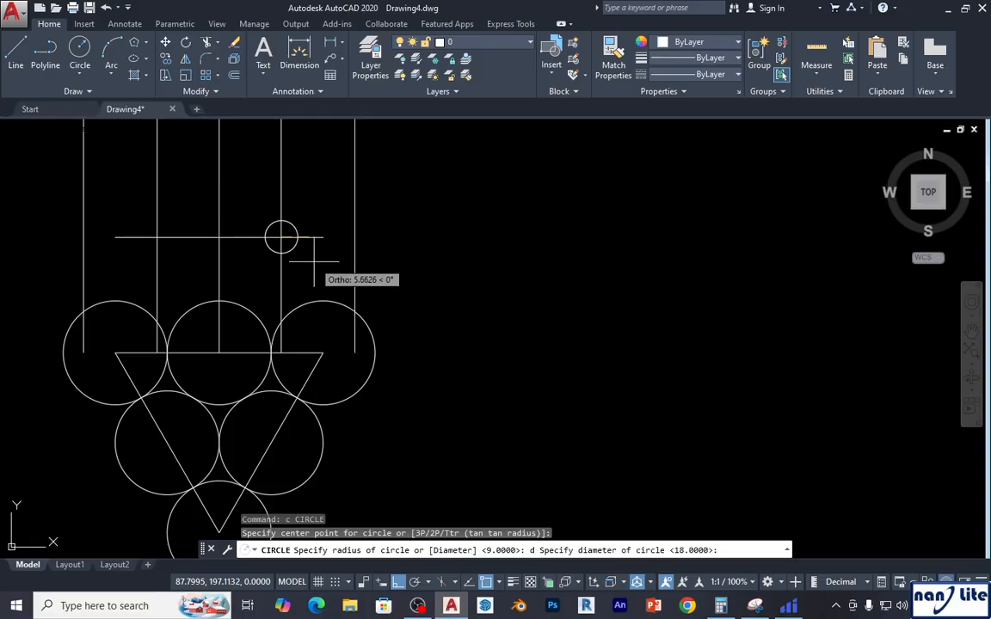
pyautogui.write('16')
pyautogui.press('Return')
# Step: Copy the diameter 16 circle from its centre to the crossing of the left inner vertical line and the upper horizontal line
pyautogui.moveTo(426, 260); pyautogui.dragTo(515, 250, button='middle')
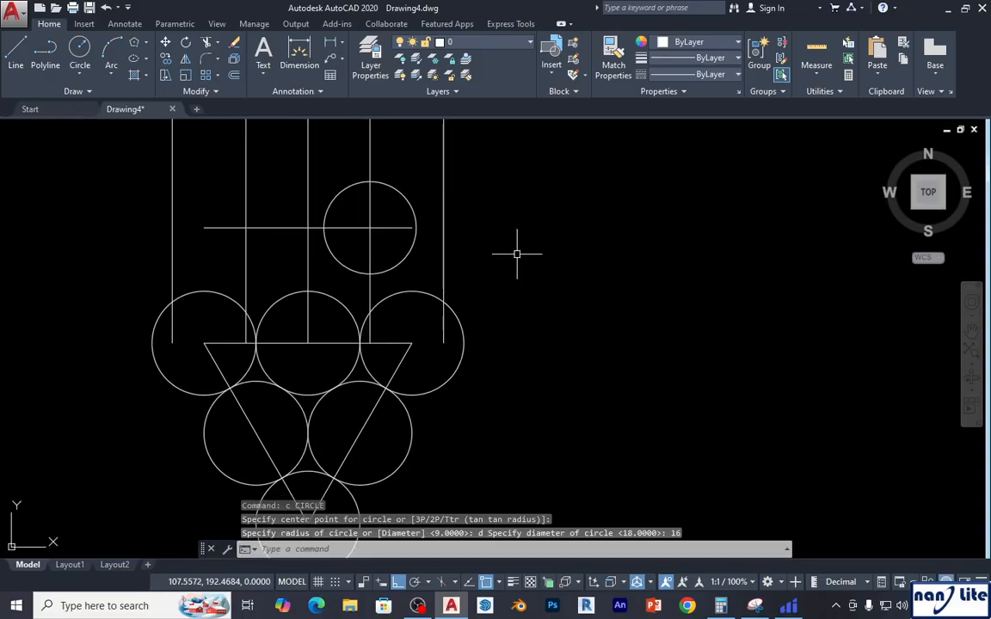
pyautogui.write('v')
pyautogui.press('Escape')
pyautogui.write('co')
pyautogui.press('Return')
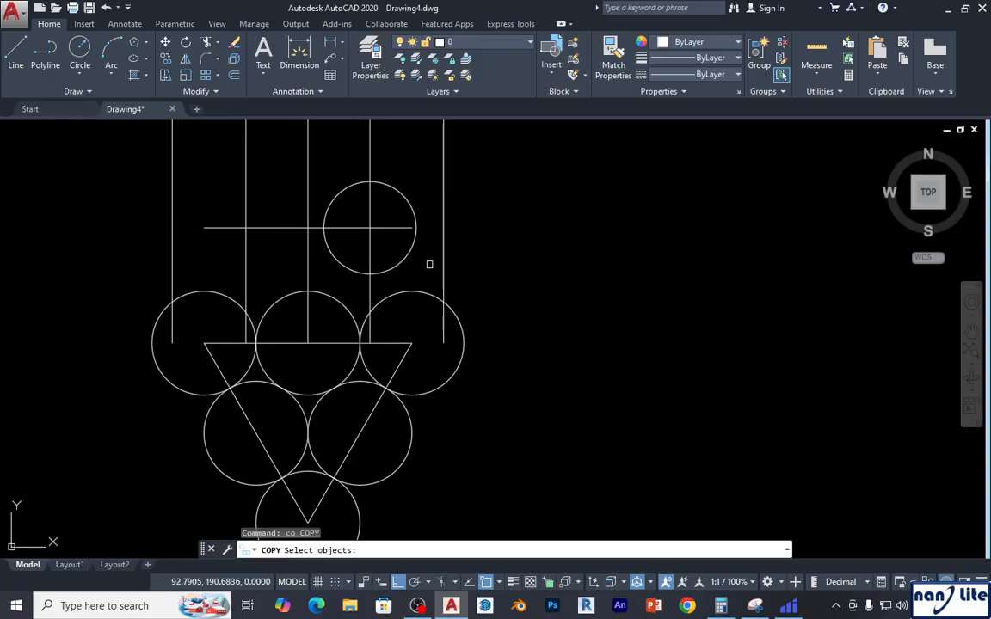
pyautogui.click(398, 259)
pyautogui.press('Return')
pyautogui.click(370, 228)
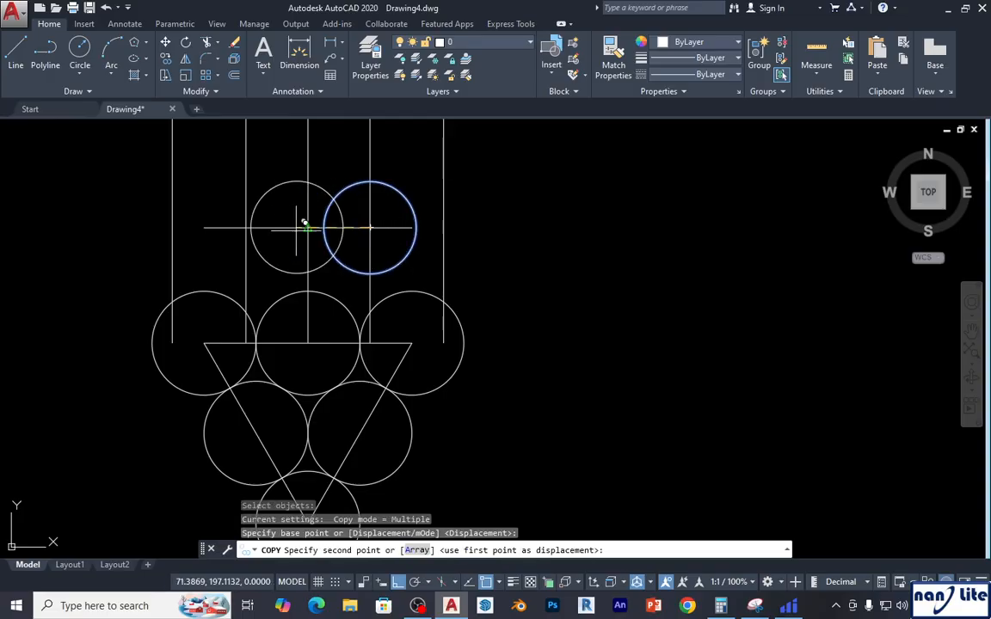
pyautogui.click(246, 227)
pyautogui.press('Return')
# Step: Check the outer toe position in the reference, return to AutoCAD and offset the triangle's top side upward by 2
pyautogui.scroll(-4, 542, 308)
pyautogui.moveTo(604, 313); pyautogui.dragTo(477, 316, button='middle')
pyautogui.scroll(1, 467, 323)
pyautogui.click(753, 605)
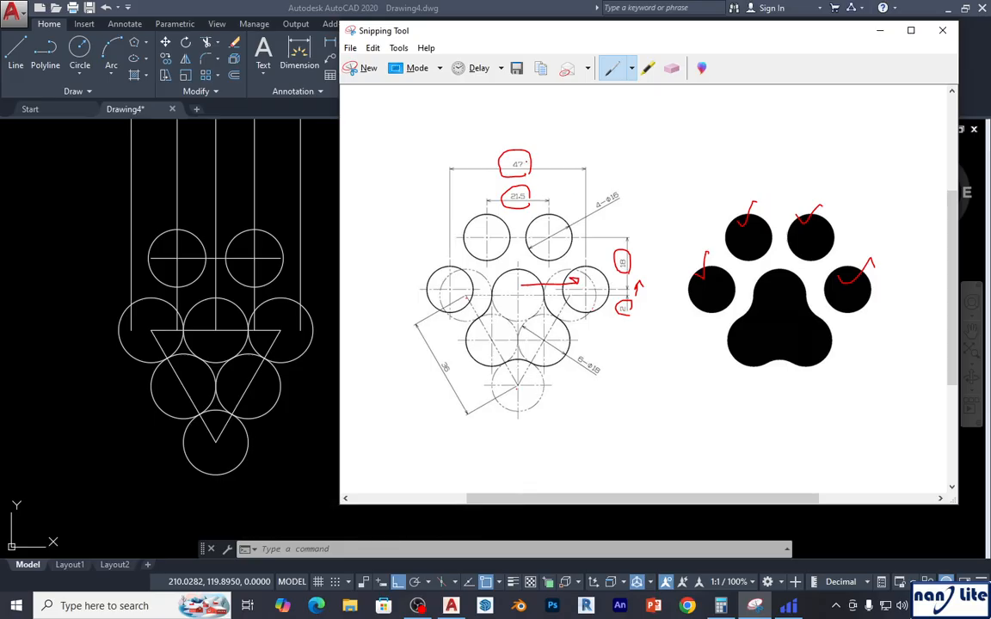
pyautogui.click(272, 317)
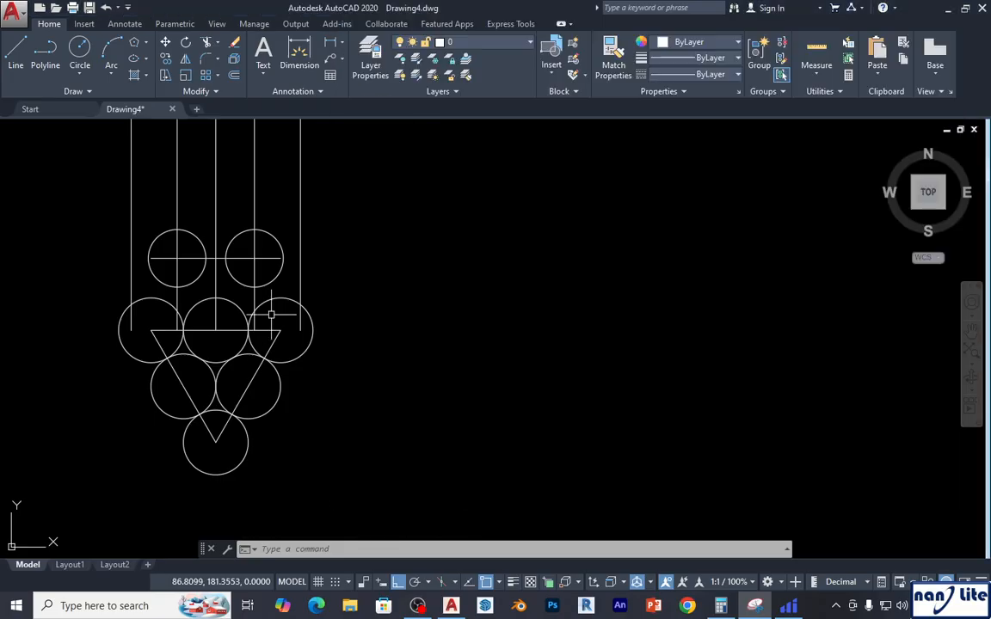
pyautogui.moveTo(272, 317); pyautogui.dragTo(393, 308, button='middle')
pyautogui.scroll(1, 392, 313)
pyautogui.write('o')
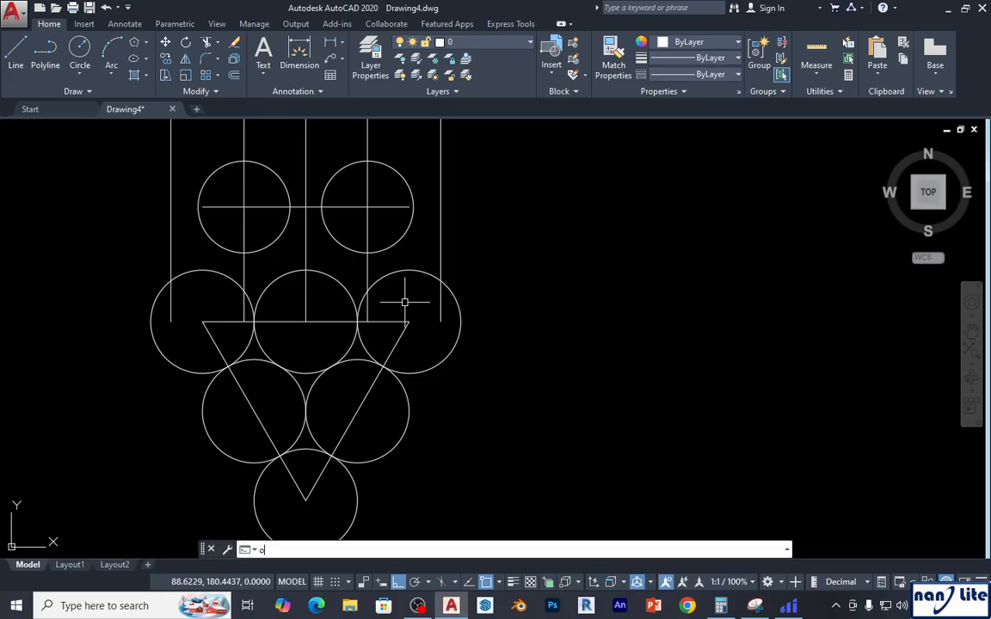
pyautogui.press('Return')
pyautogui.write('2')
pyautogui.press('Return')
pyautogui.click(397, 320)
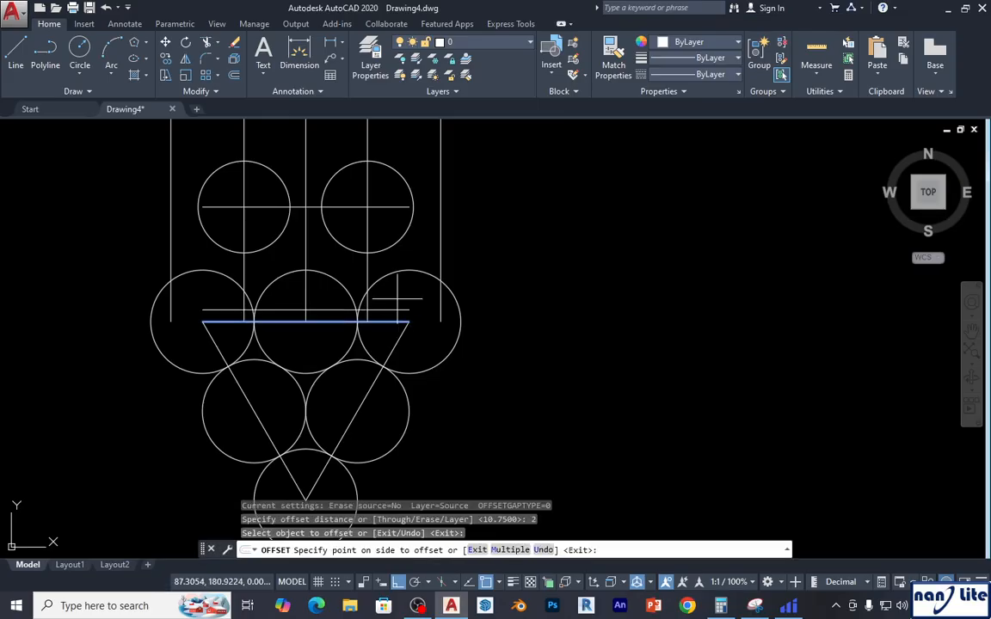
pyautogui.click(404, 283)
pyautogui.press('Escape')
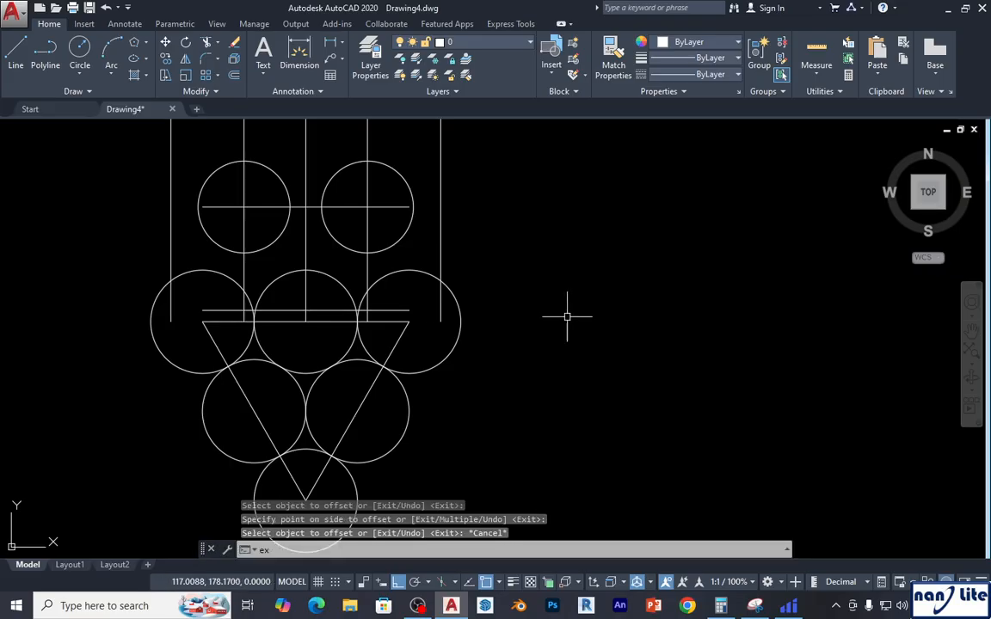
# Step: Extend the horizontal line just above the triangle's top side to both outer vertical lines
pyautogui.write('ex')
pyautogui.press('Return')
pyautogui.press('Return')
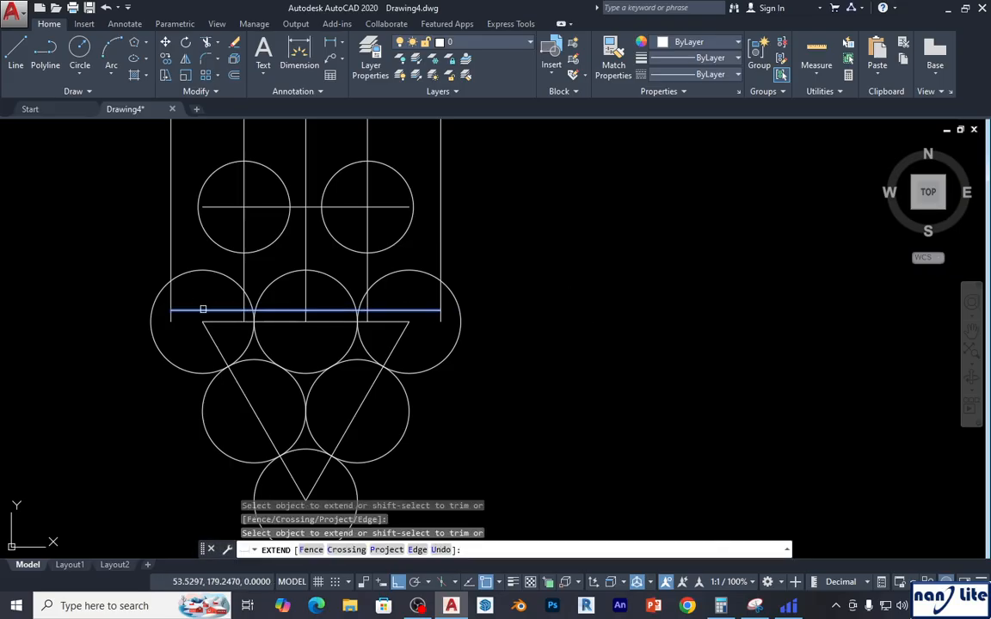
pyautogui.click(203, 309)
pyautogui.press('Escape')
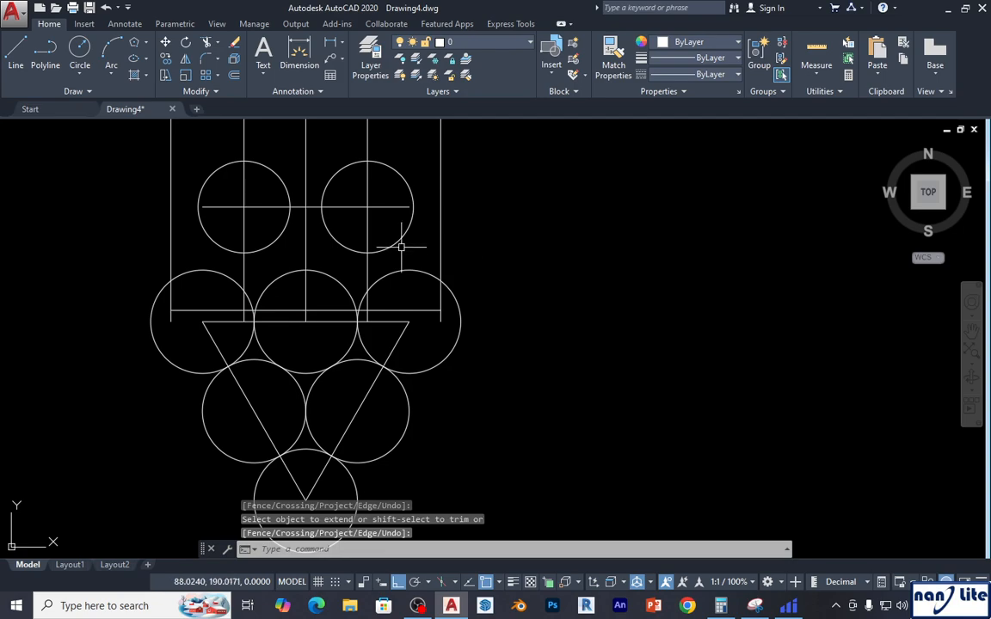
# Step: Copy the right inner toe circle from its centre to both ends of the extended horizontal line
pyautogui.write('co')
pyautogui.press('Return')
pyautogui.click(370, 231)
pyautogui.press('Return')
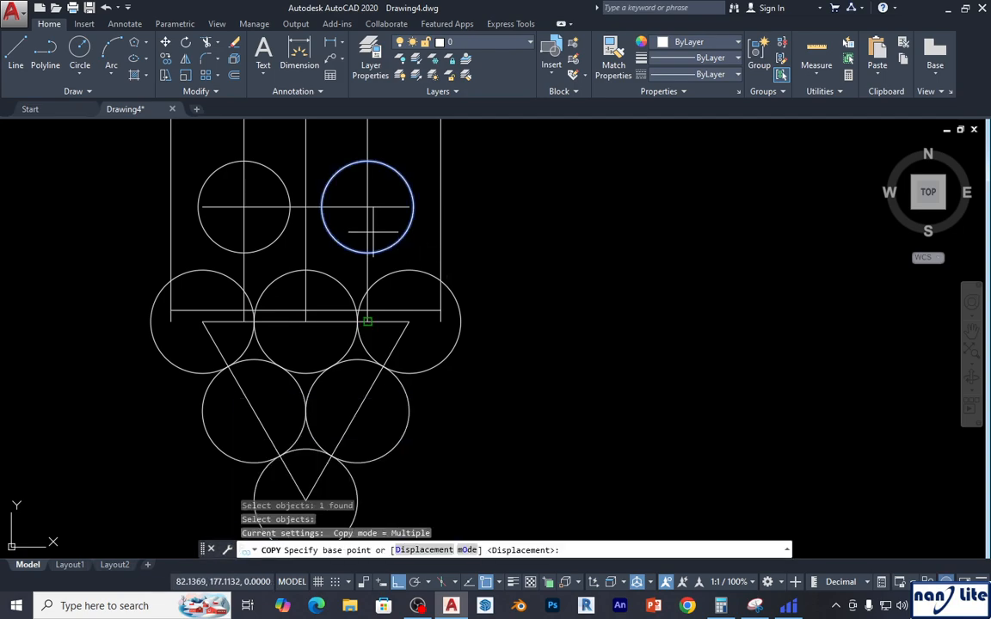
pyautogui.click(367, 207)
pyautogui.click(441, 310)
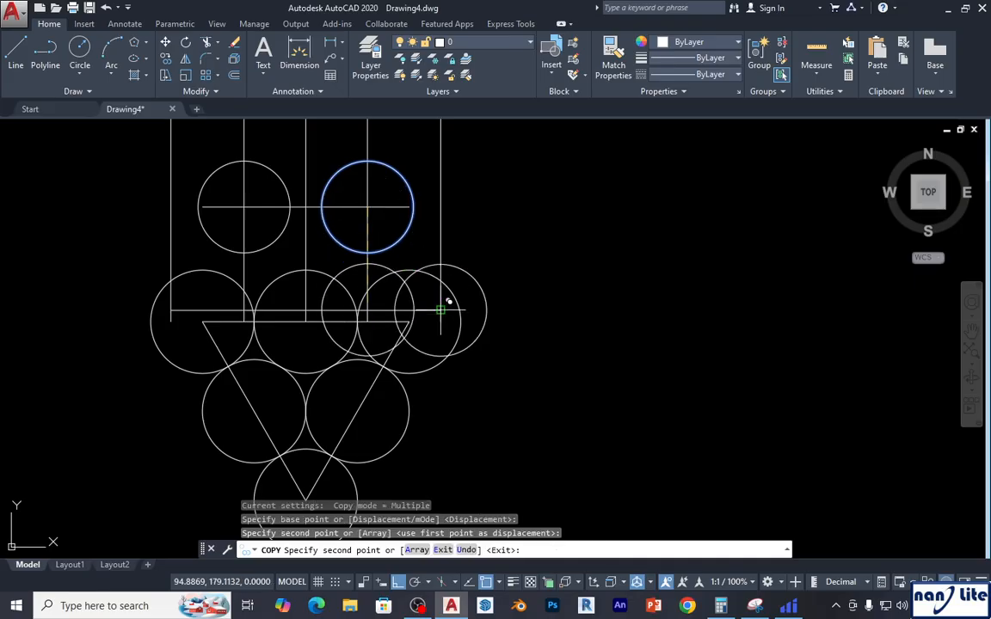
pyautogui.click(172, 307)
pyautogui.press('Return')
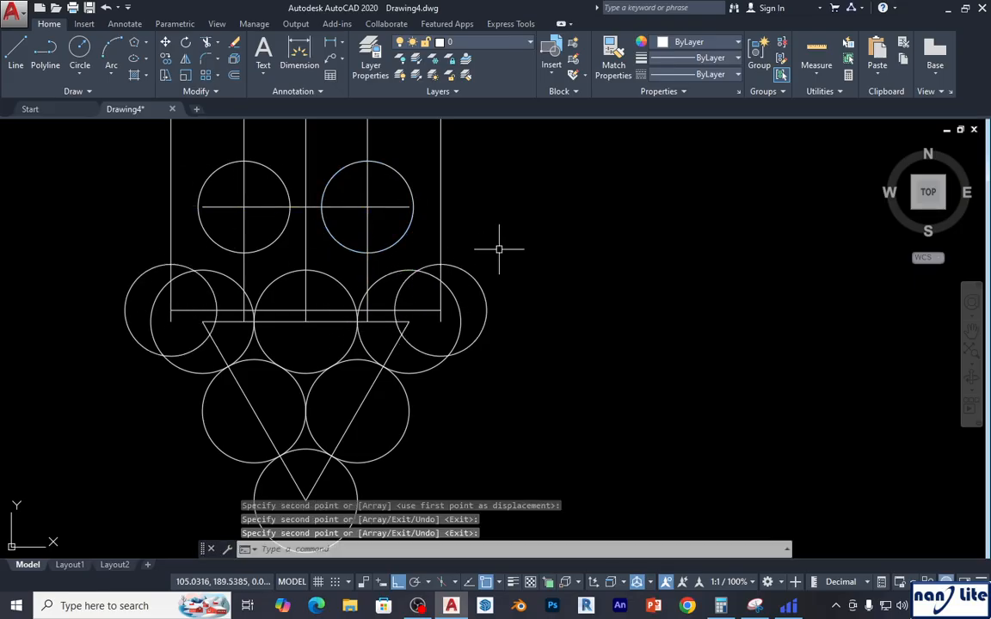
# Step: Erase the five vertical construction lines and the horizontal line through the two inner toe circles
pyautogui.moveTo(524, 271); pyautogui.dragTo(529, 292, button='middle')
pyautogui.scroll(-4, 527, 301)
pyautogui.click(507, 248)
pyautogui.click(365, 208)
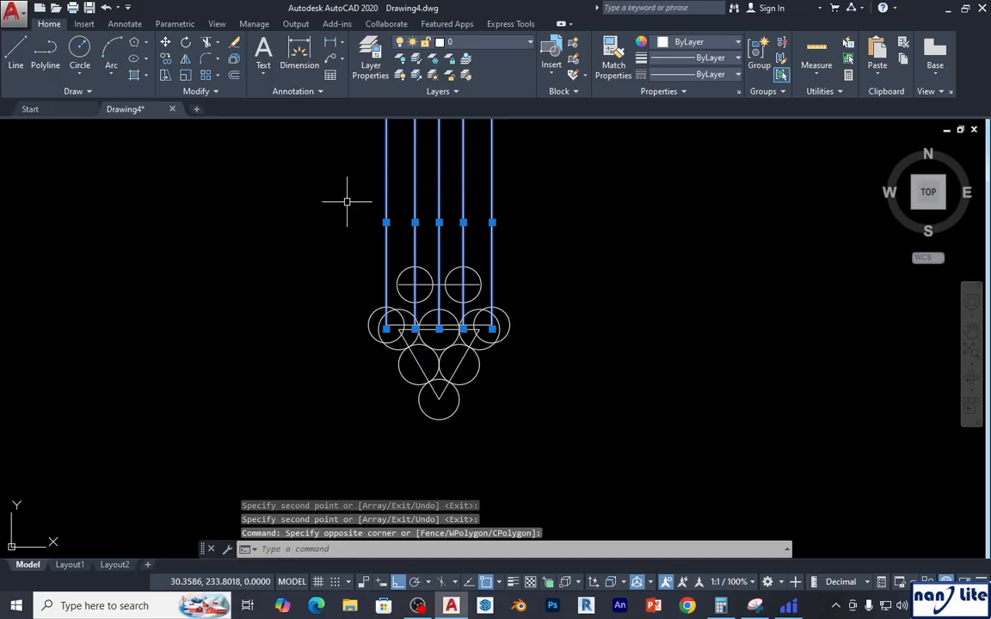
pyautogui.press('Delete')
pyautogui.scroll(4, 430, 283)
pyautogui.click(465, 284)
pyautogui.click(477, 320)
pyautogui.press('Delete')
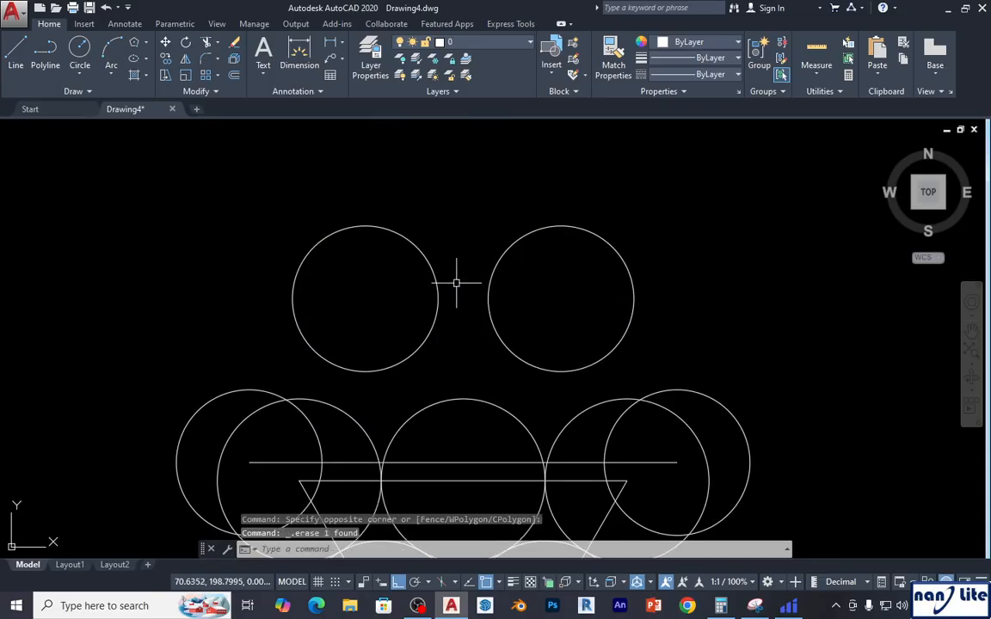
# Step: Erase the triangle's three sides and the horizontal line joining the outer toe circle centres
pyautogui.scroll(-3, 452, 293)
pyautogui.scroll(3, 455, 309)
pyautogui.click(456, 310)
pyautogui.click(452, 299)
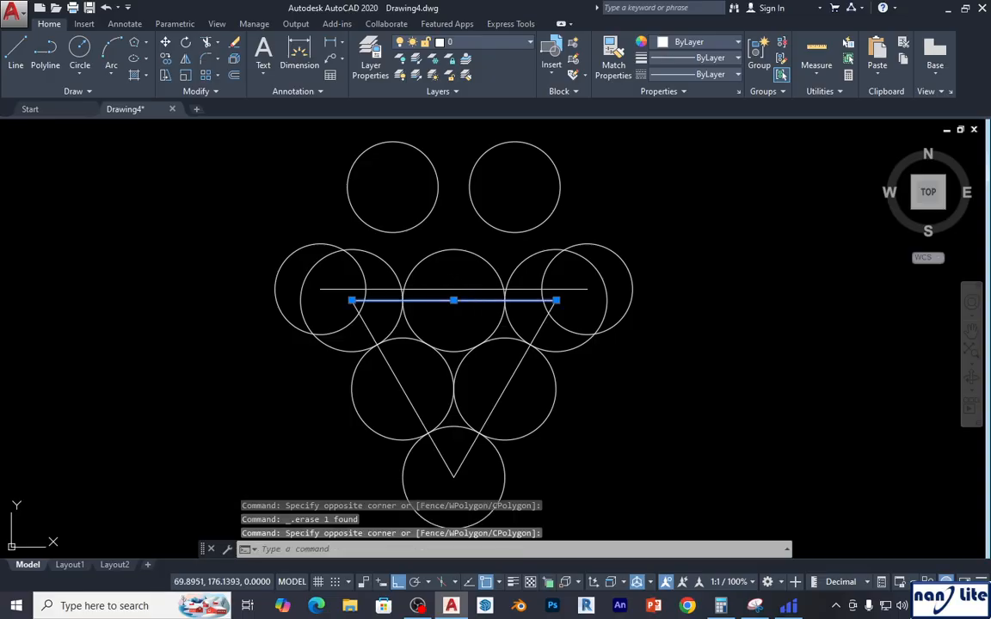
pyautogui.press('Delete')
pyautogui.click(401, 375)
pyautogui.press('Delete')
pyautogui.click(506, 380)
pyautogui.press('Delete')
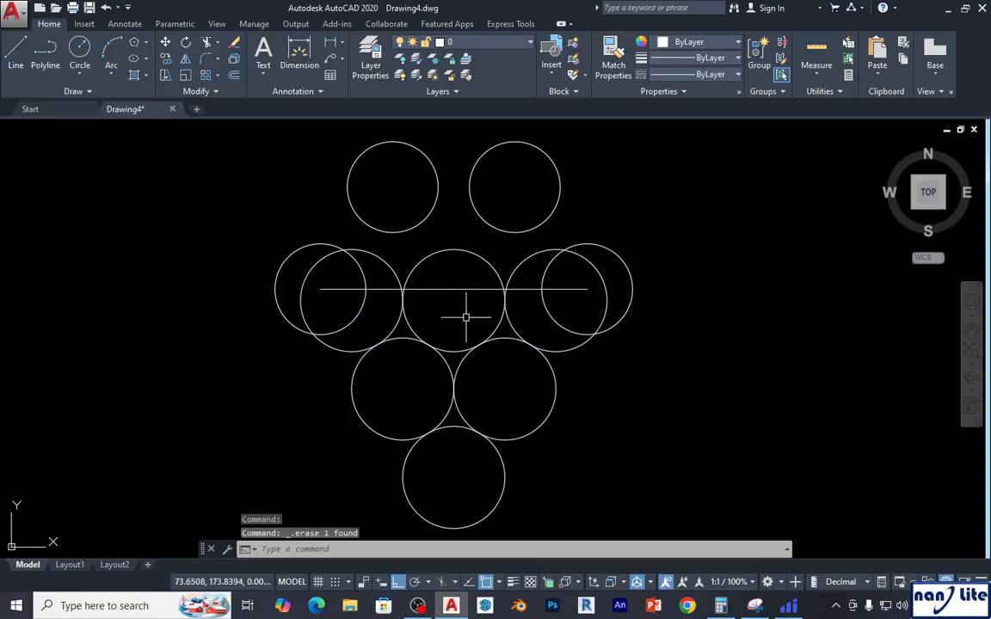
pyautogui.click(461, 290)
pyautogui.press('Delete')
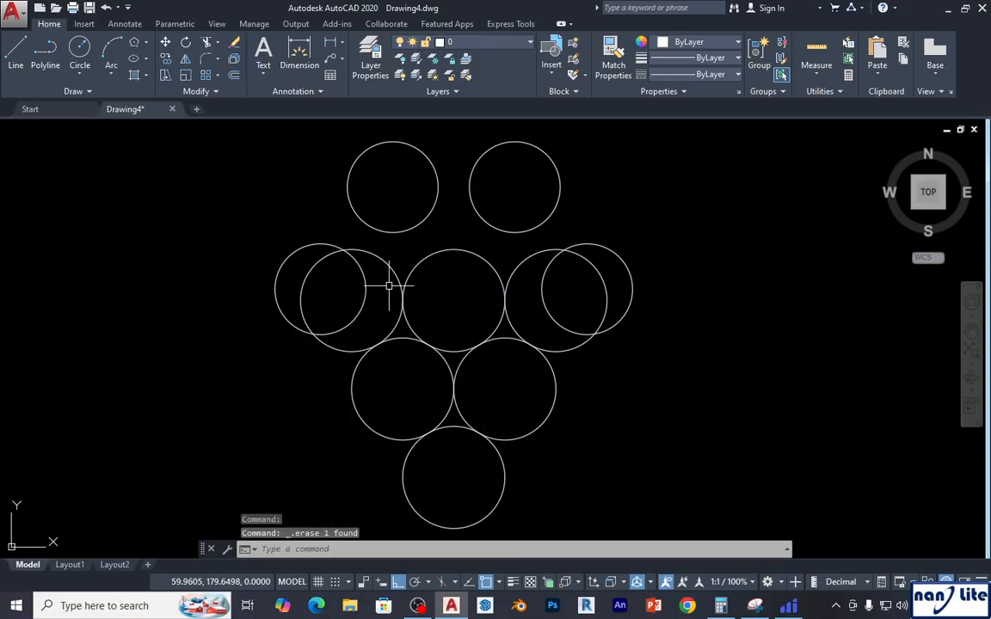
# Step: Compare with the reference pad shape and trim the six diameter 18 circles in AutoCAD to form the pad outline
pyautogui.moveTo(482, 411)
pyautogui.mouseDown(button='middle')
pyautogui.moveTo(445, 376)
pyautogui.moveTo(419, 384)
pyautogui.mouseUp(button='middle')
pyautogui.click(754, 606)
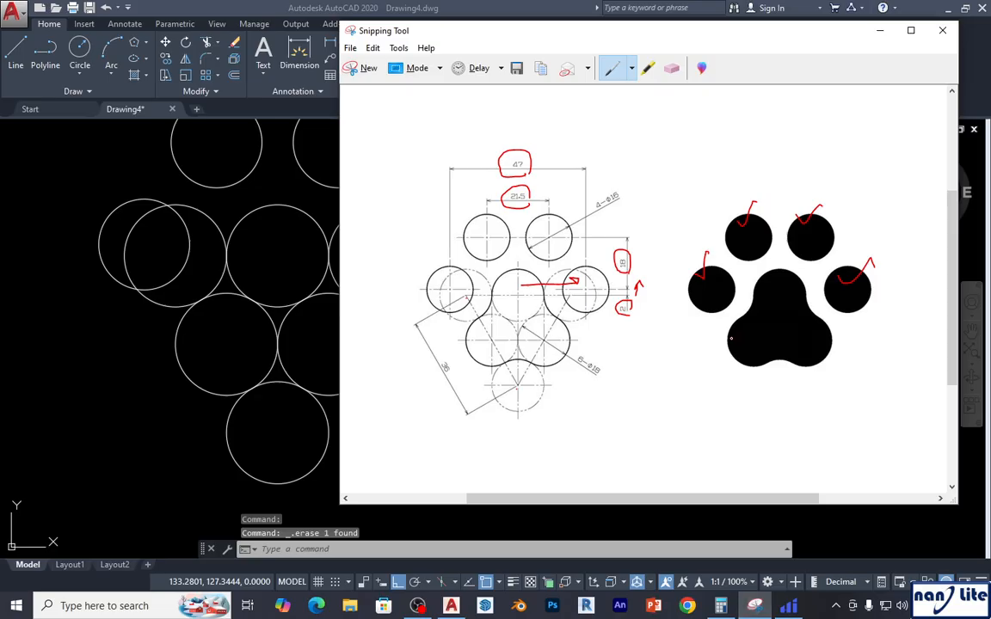
pyautogui.click(172, 391)
pyautogui.write('tr')
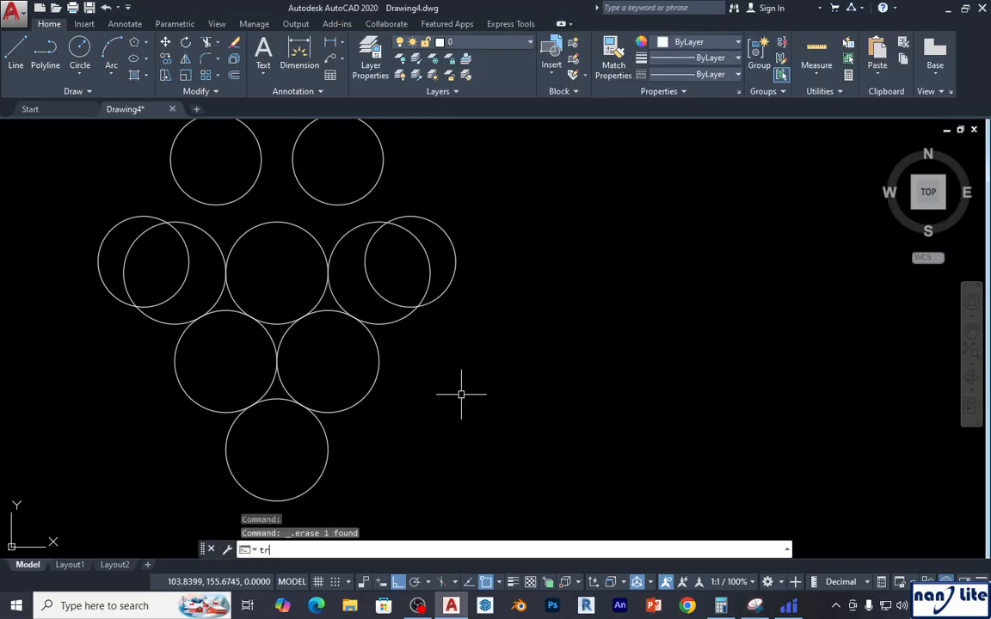
pyautogui.press('Return')
pyautogui.press('Return')
pyautogui.click(219, 248)
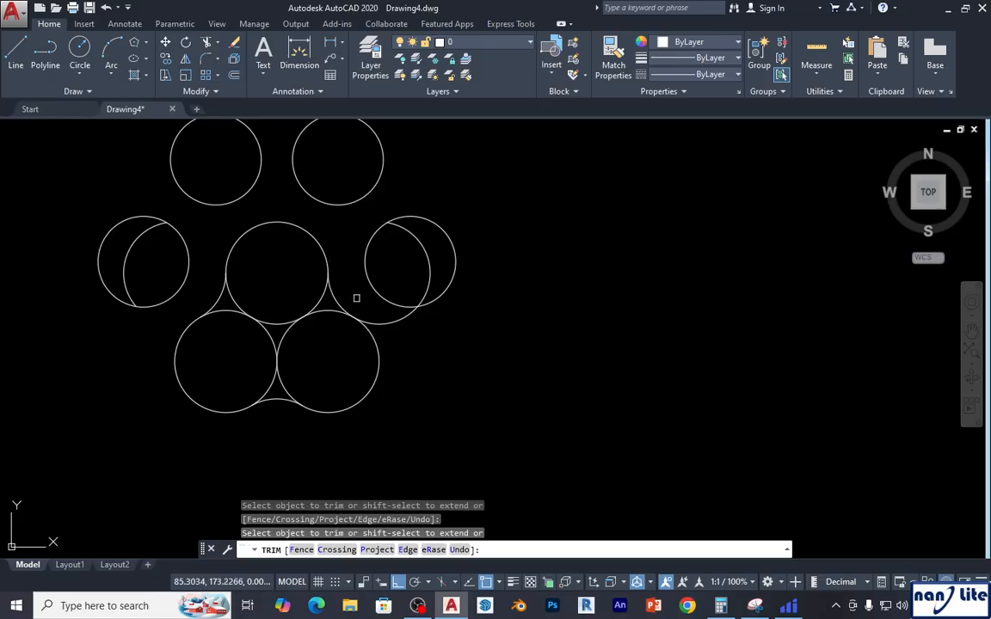
pyautogui.click(321, 371)
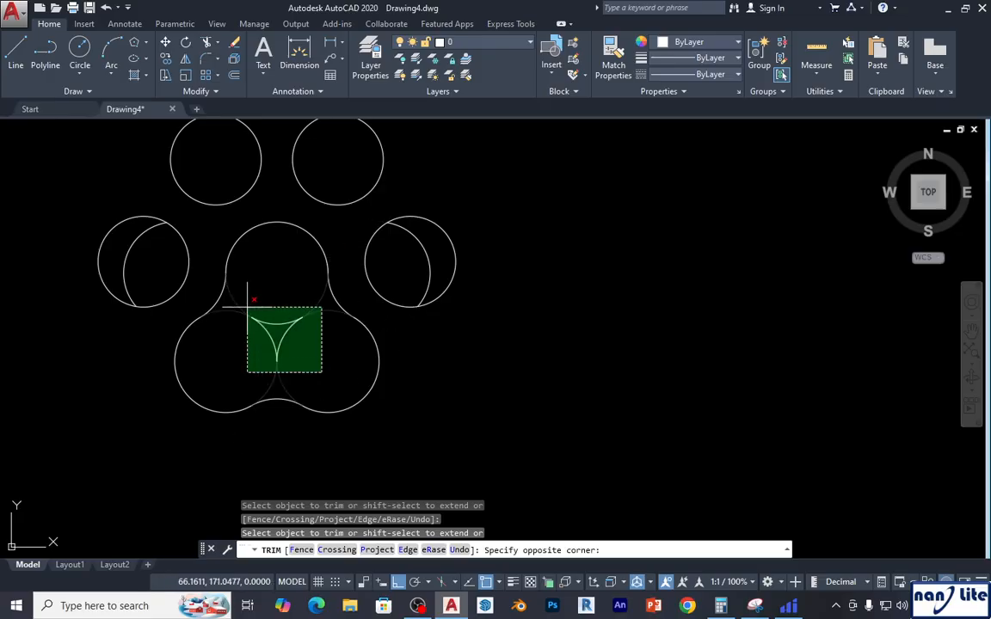
pyautogui.click(246, 307)
pyautogui.press('Return')
# Step: Erase the three leftover arcs in the middle of the pad
pyautogui.click(312, 366)
pyautogui.click(251, 317)
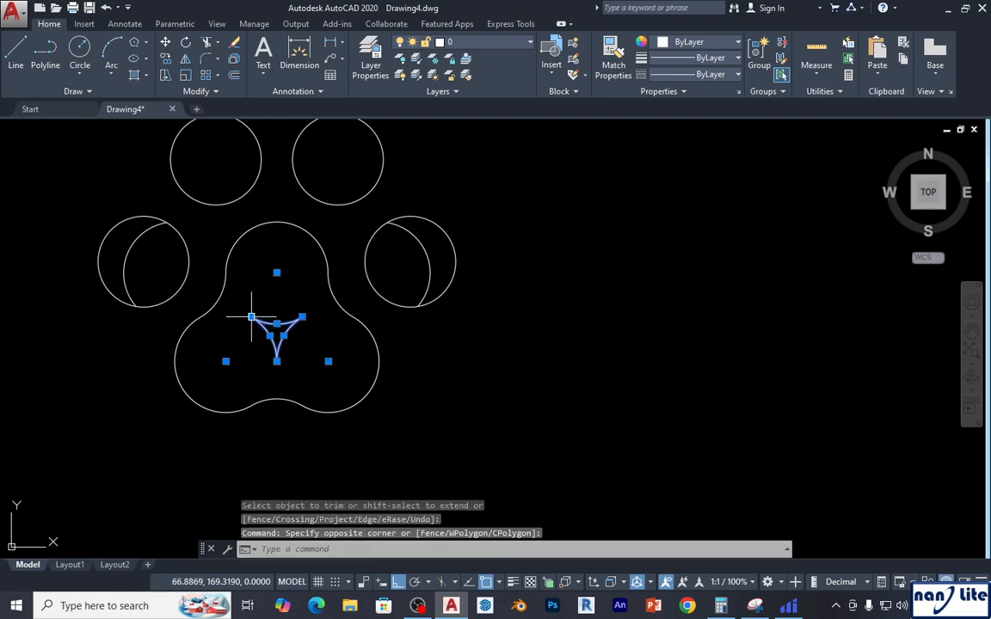
pyautogui.press('Delete')
# Step: Erase the leftover arc inside each of the two outer toe circles
pyautogui.moveTo(299, 331); pyautogui.dragTo(306, 357, button='middle')
pyautogui.click(417, 290)
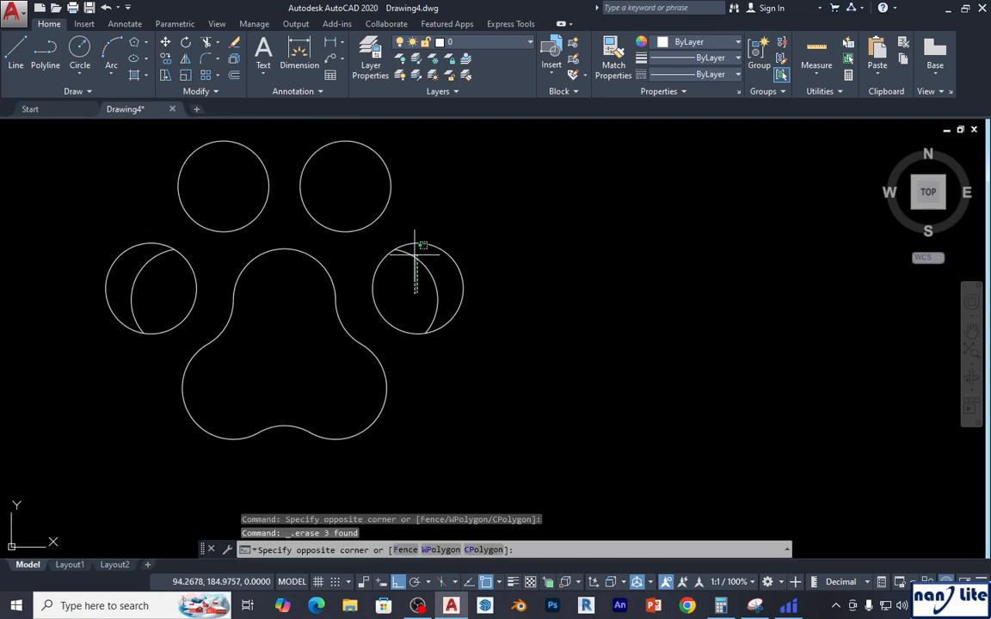
pyautogui.click(415, 255)
pyautogui.press('Delete')
pyautogui.click(161, 288)
pyautogui.click(129, 274)
pyautogui.press('Delete')
# Step: Hatch the four toe circles and the pad outline with the Solid pattern
pyautogui.scroll(-2, 323, 277)
pyautogui.moveTo(444, 294); pyautogui.dragTo(446, 316, button='middle')
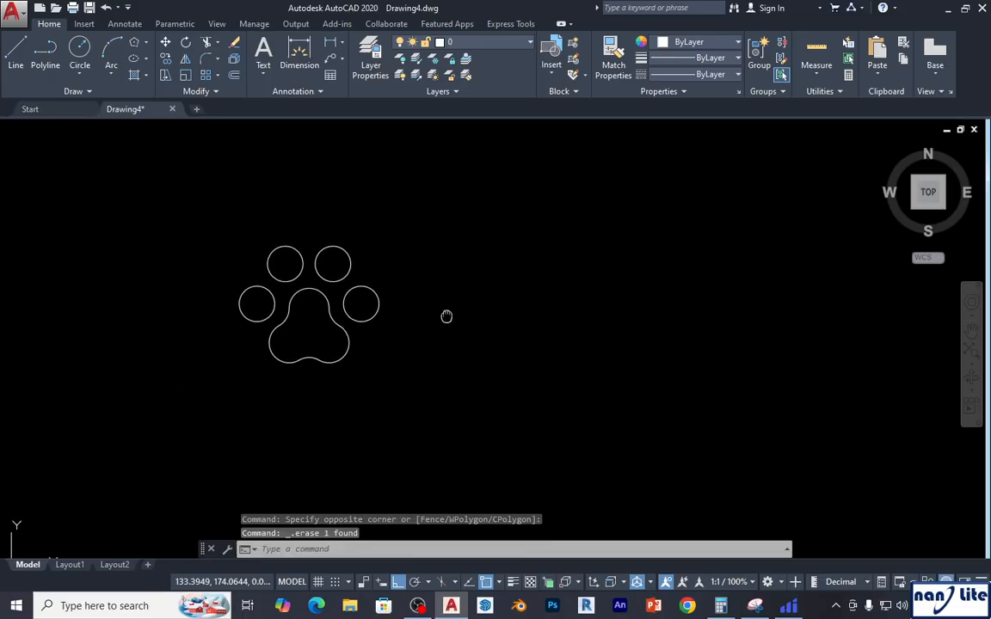
pyautogui.scroll(2, 386, 327)
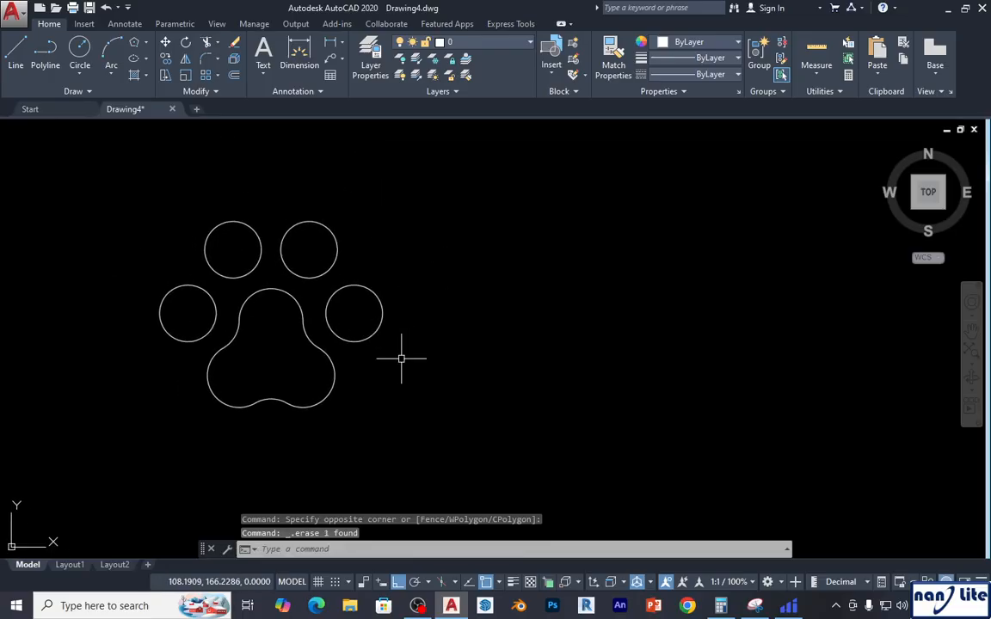
pyautogui.moveTo(400, 354); pyautogui.dragTo(504, 372, button='middle')
pyautogui.scroll(2, 431, 353)
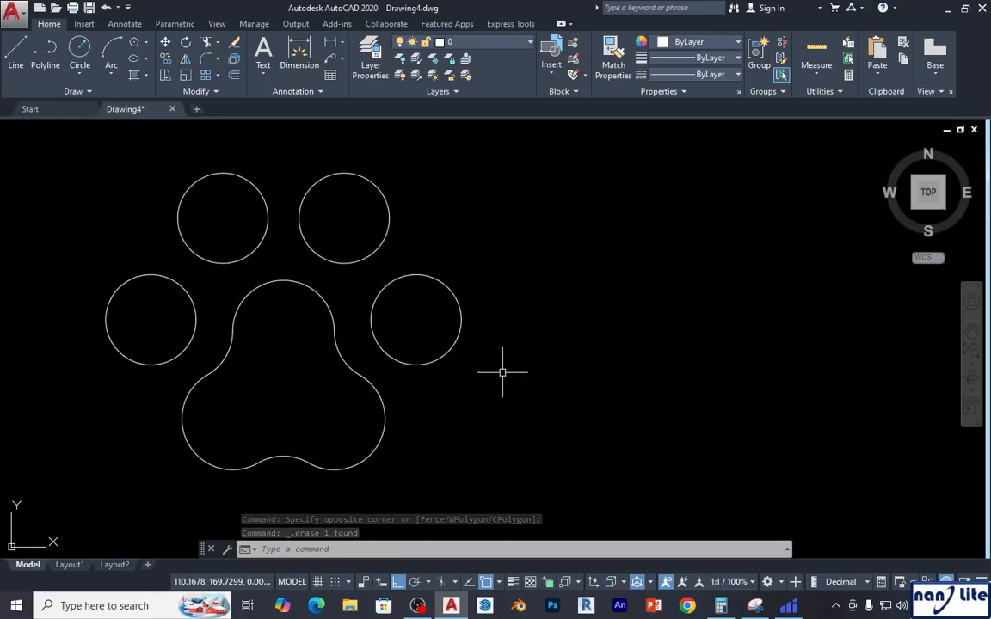
pyautogui.write('h')
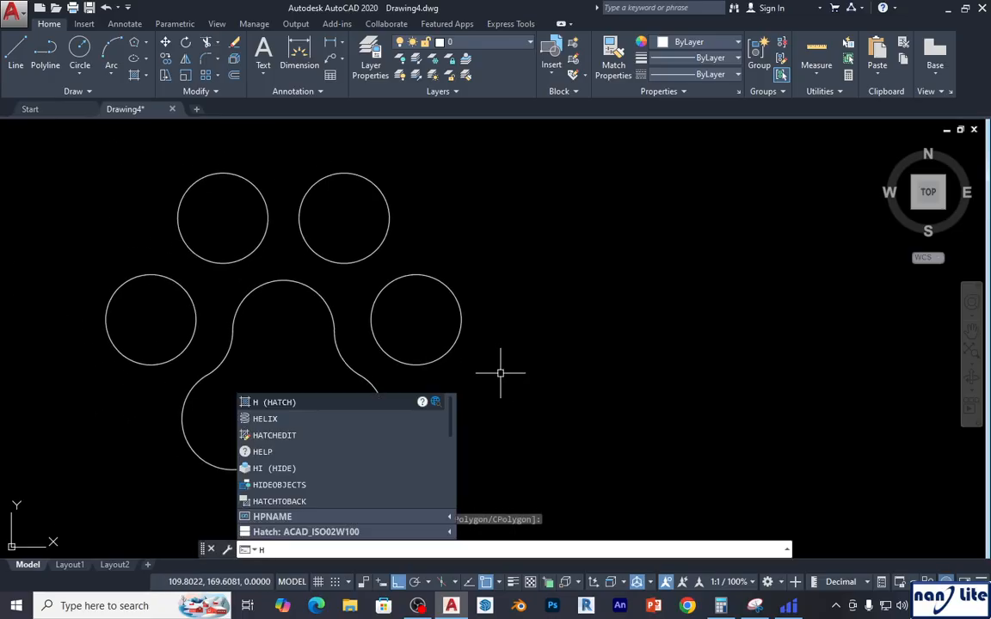
pyautogui.press('Return')
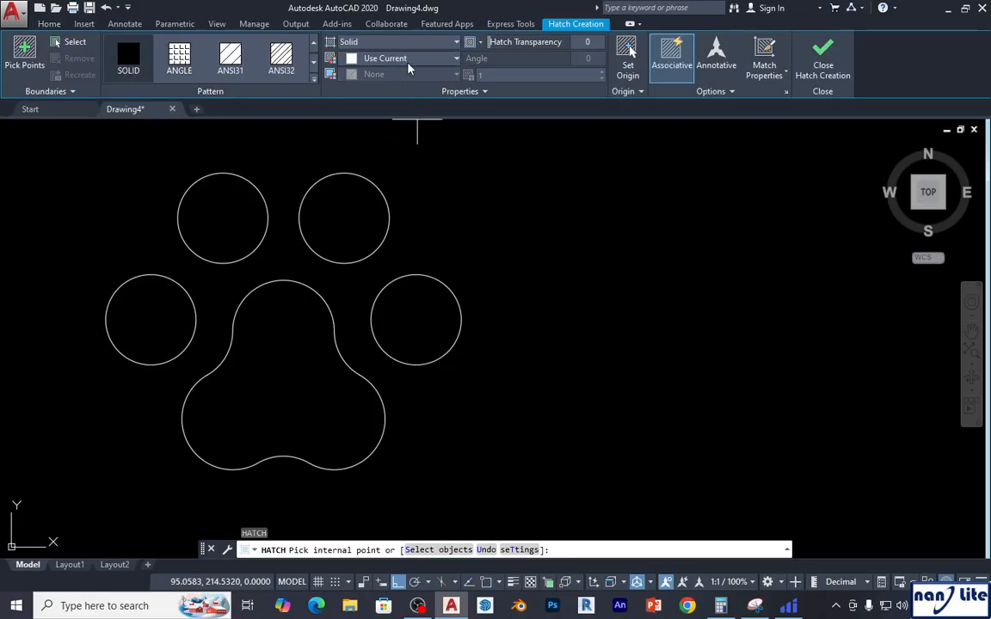
pyautogui.click(344, 217)
pyautogui.click(434, 320)
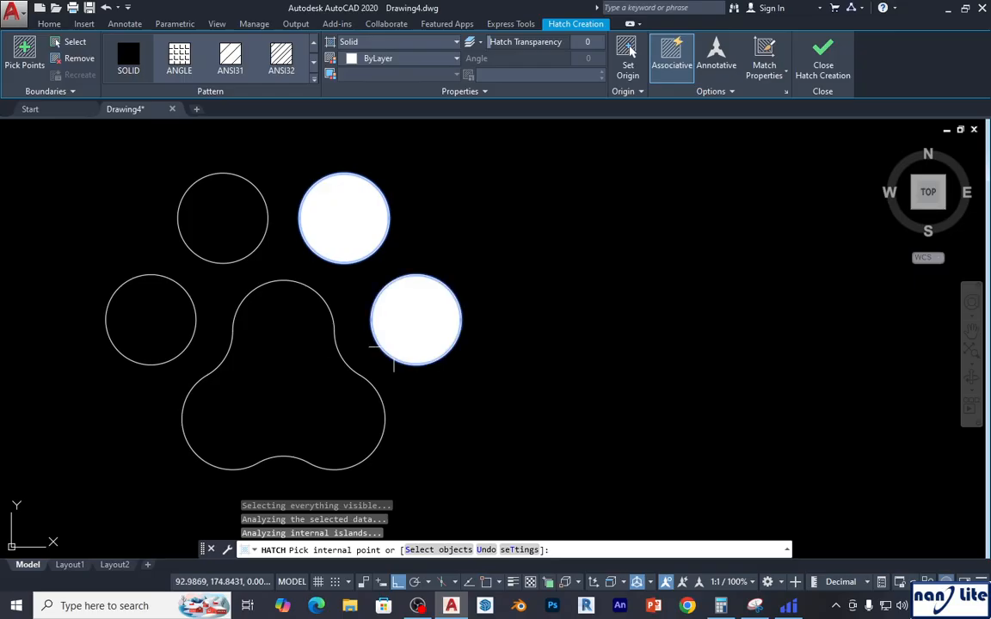
pyautogui.click(282, 386)
pyautogui.click(151, 320)
pyautogui.click(222, 217)
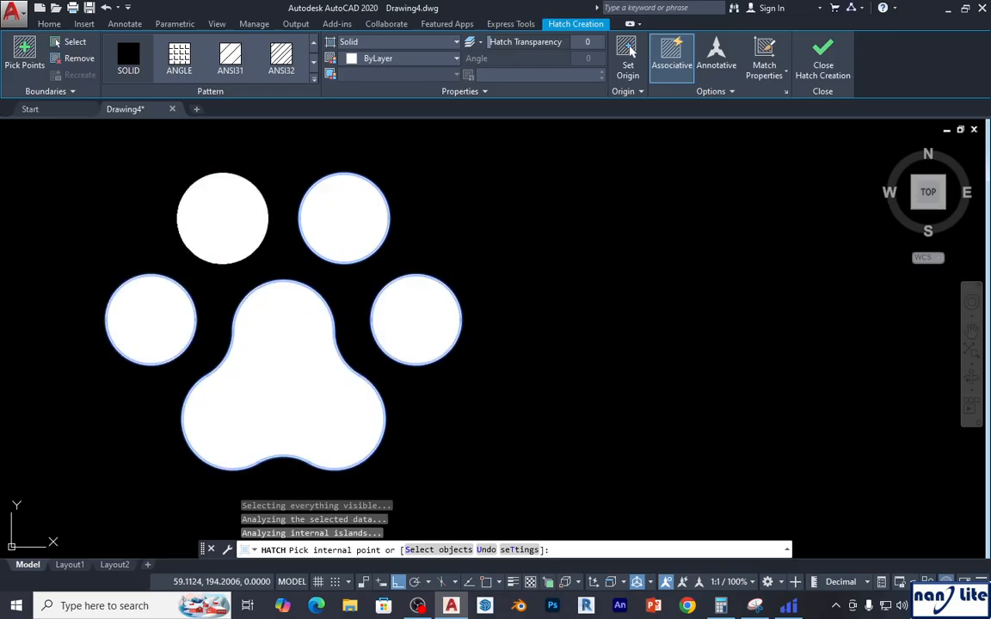
pyautogui.press('Return')
pyautogui.scroll(-5, 548, 332)
pyautogui.scroll(5, 512, 342)
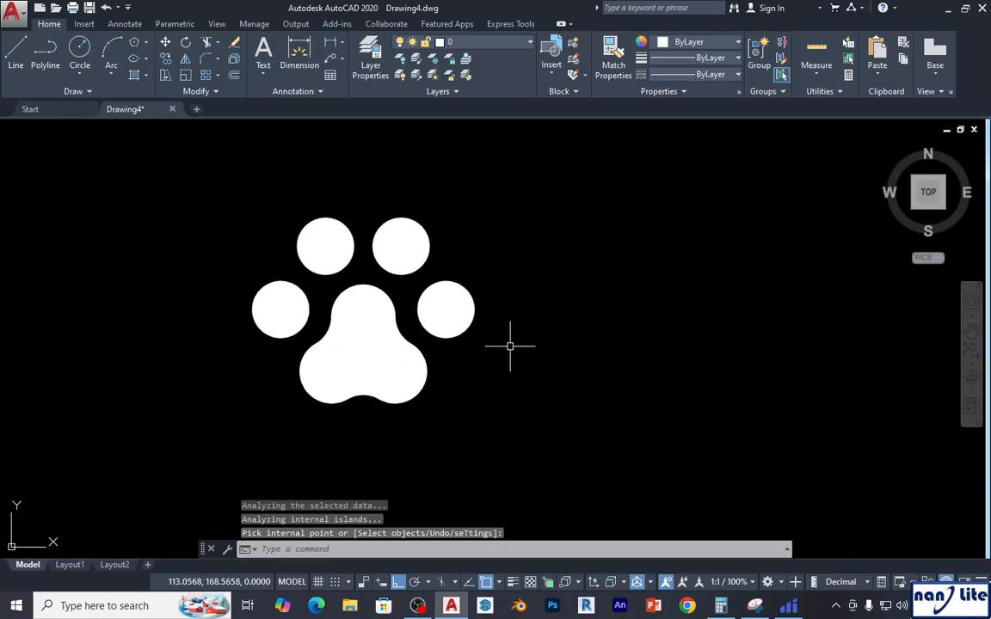
pyautogui.scroll(-2, 499, 352)
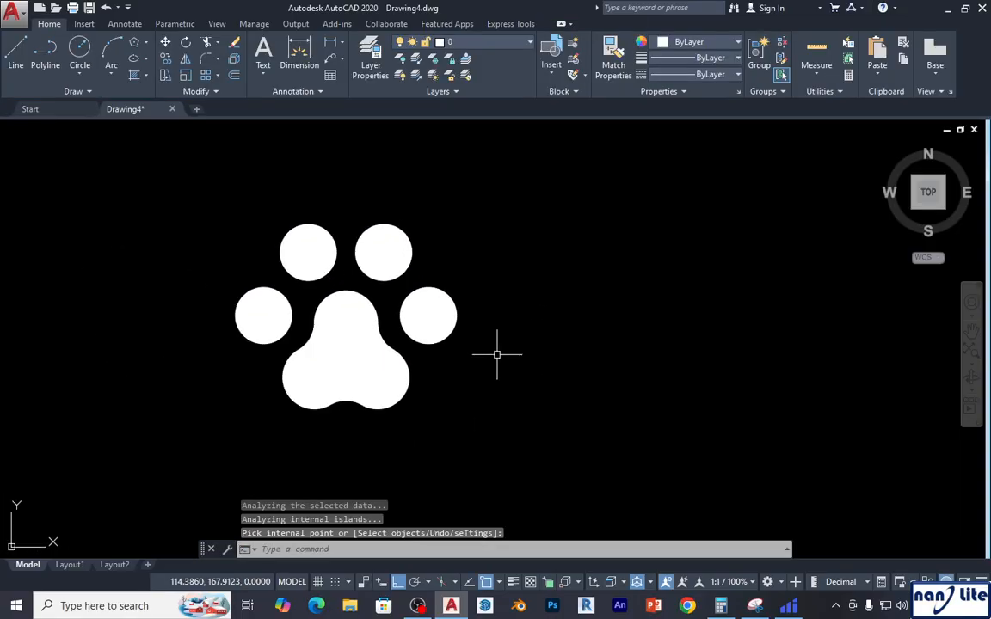
pyautogui.click(754, 605)
pyautogui.click(312, 442)
pyautogui.moveTo(358, 438); pyautogui.dragTo(237, 431, button='middle')
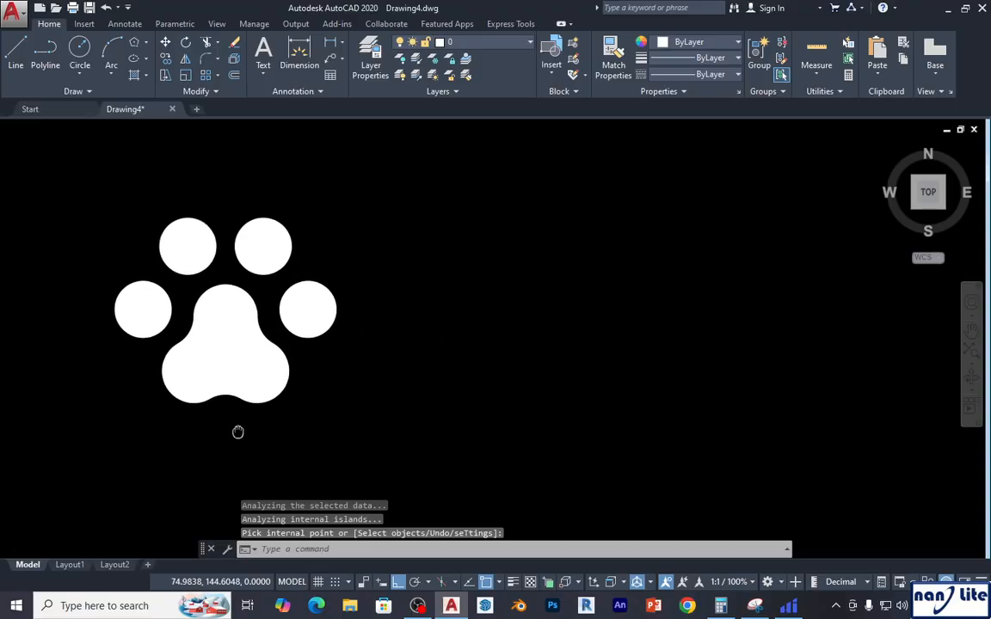
pyautogui.moveTo(376, 396)
pyautogui.mouseDown(button='middle')
pyautogui.moveTo(394, 390)
pyautogui.moveTo(400, 372)
pyautogui.mouseUp(button='middle')
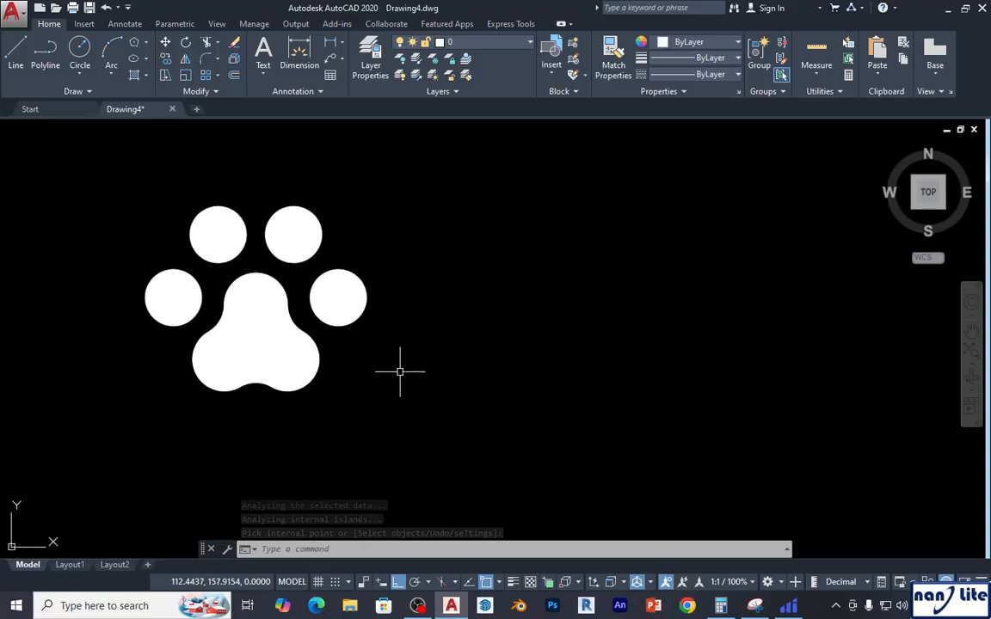